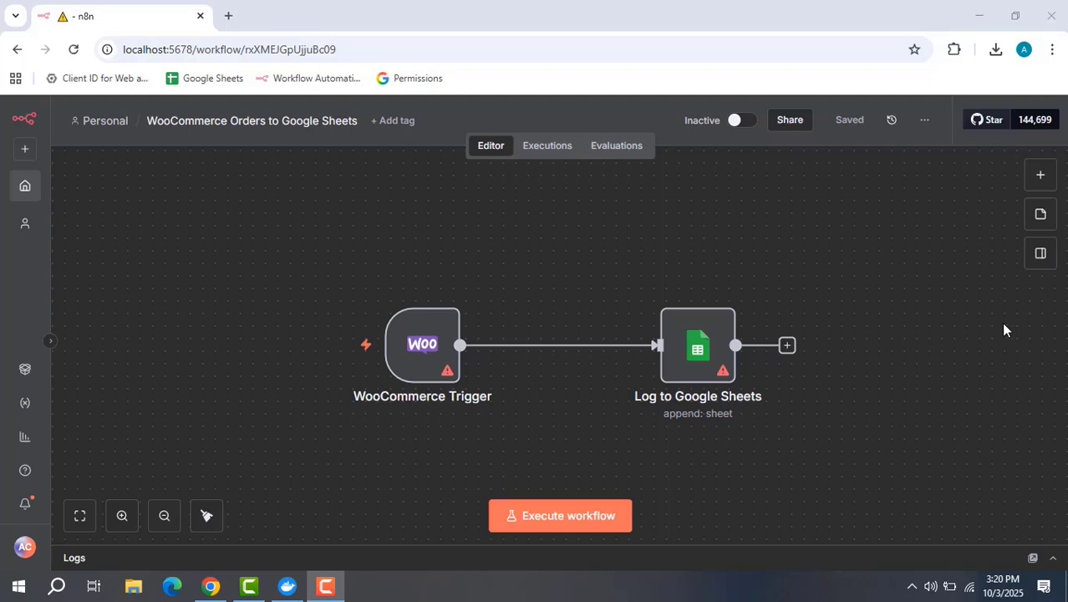
Review the WooCommerce Trigger node's credential and event parameters and return to the canvas
mouse_move(417, 357)
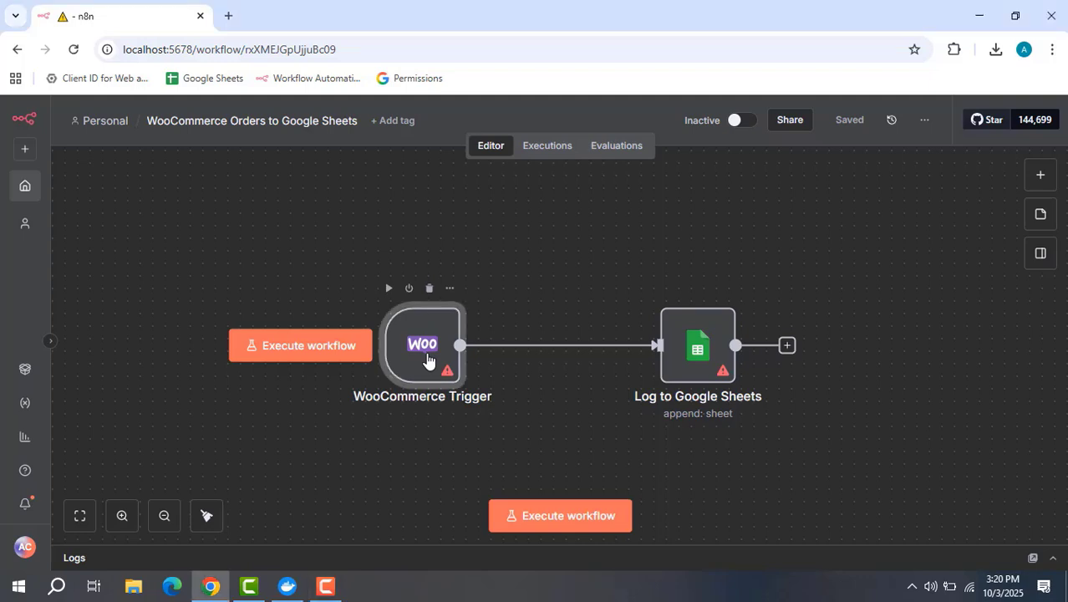
double_click(426, 358)
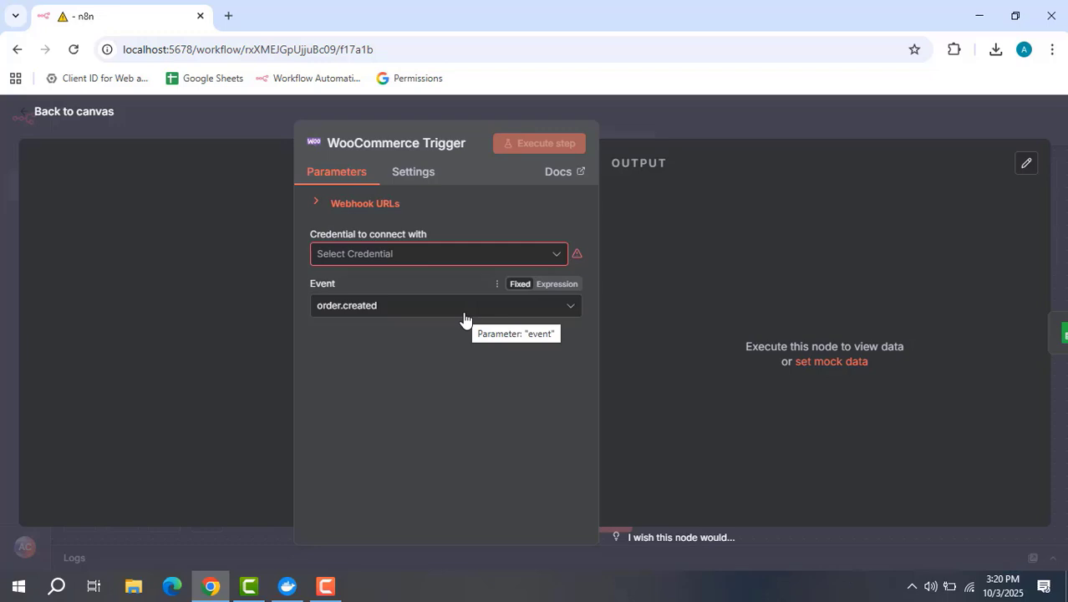
left_click(658, 131)
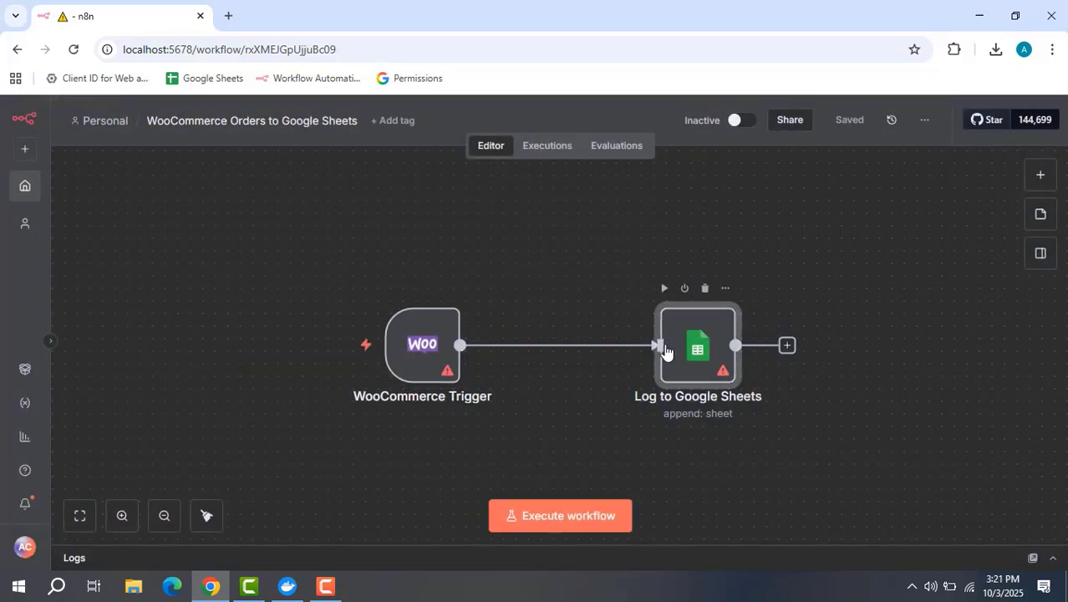
Set the Spreadsheet ID of the Log to Google Sheets node to "WooCommerce Orders" and return to the canvas
double_click(665, 351)
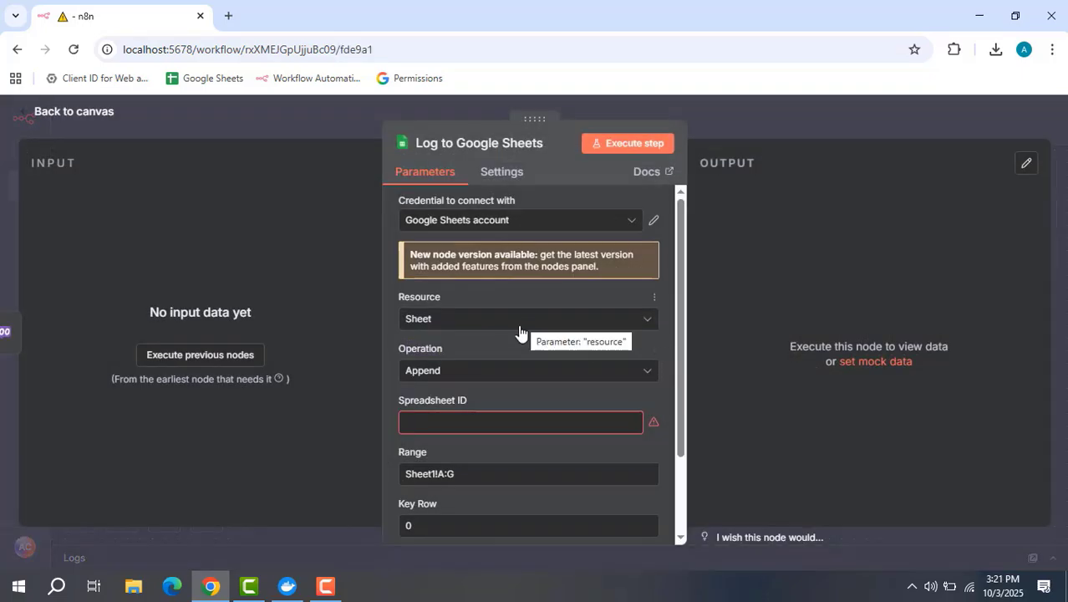
scroll(494, 376, "down", 2)
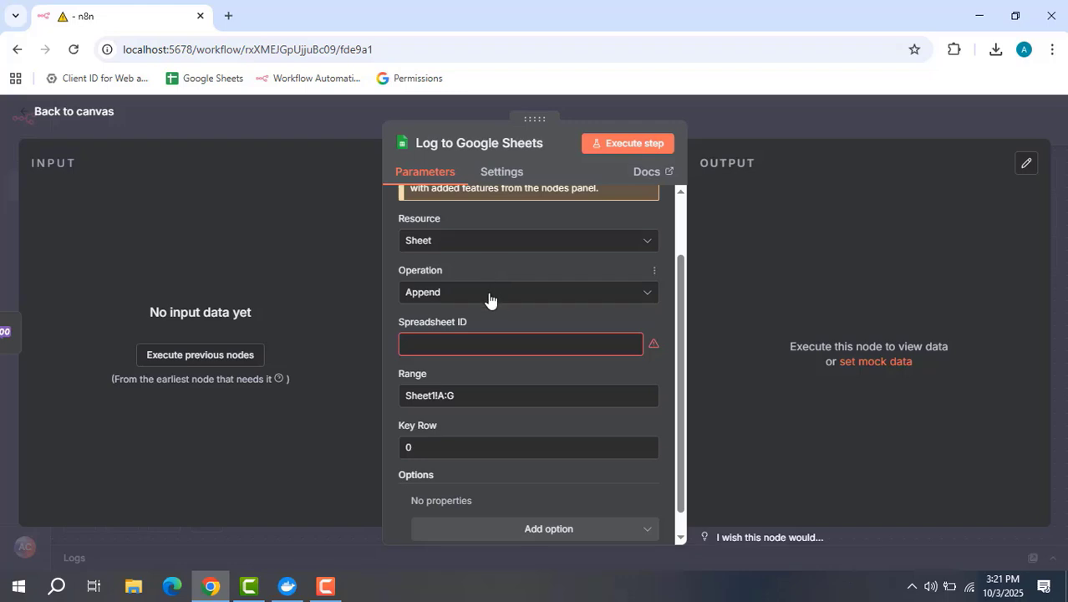
left_click(484, 344)
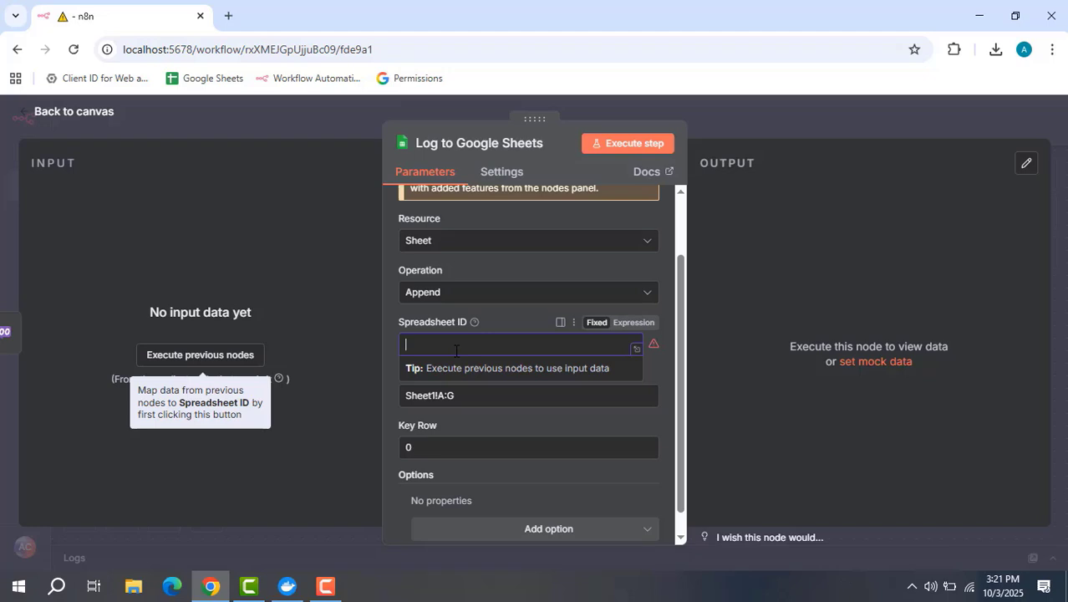
type("WooCo")
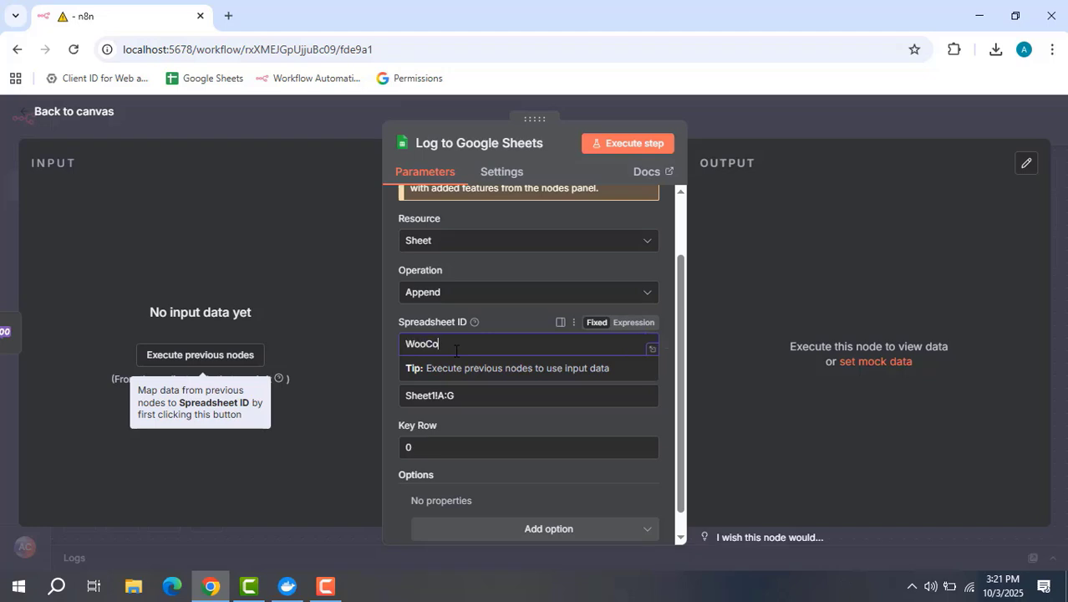
type("mmerce Orders")
left_click(386, 411)
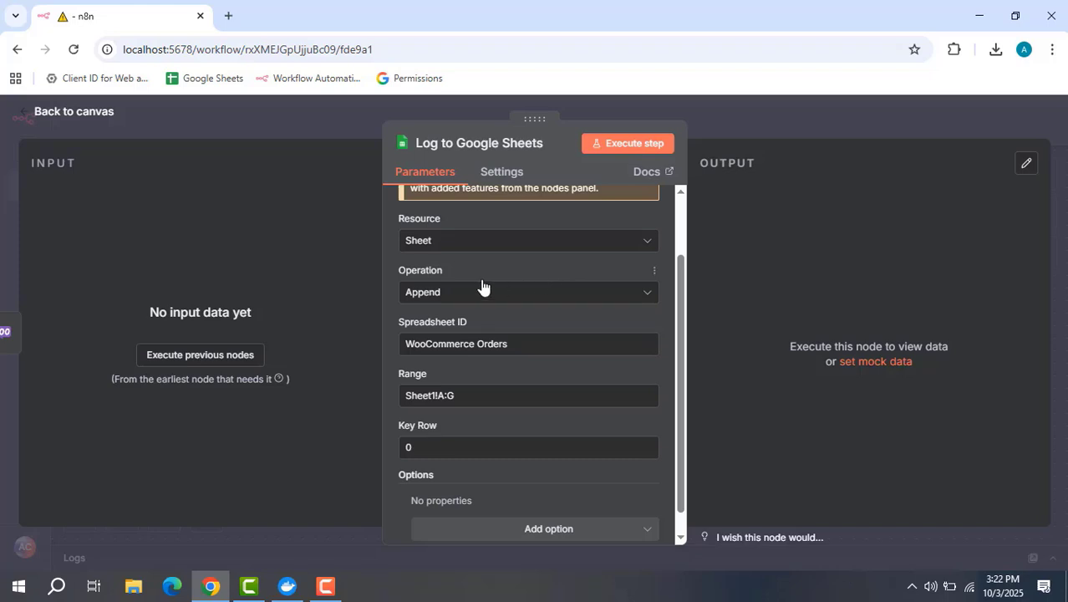
left_click(747, 119)
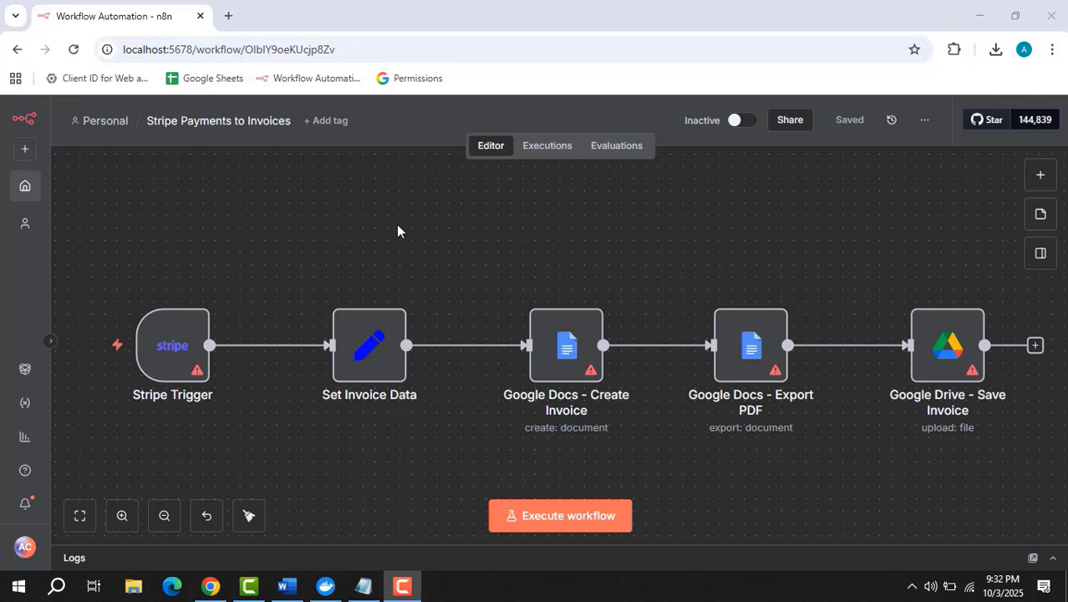
Review the Stripe Trigger node's credential, events and API version parameters in the Stripe Payments to Invoices workflow
double_click(171, 348)
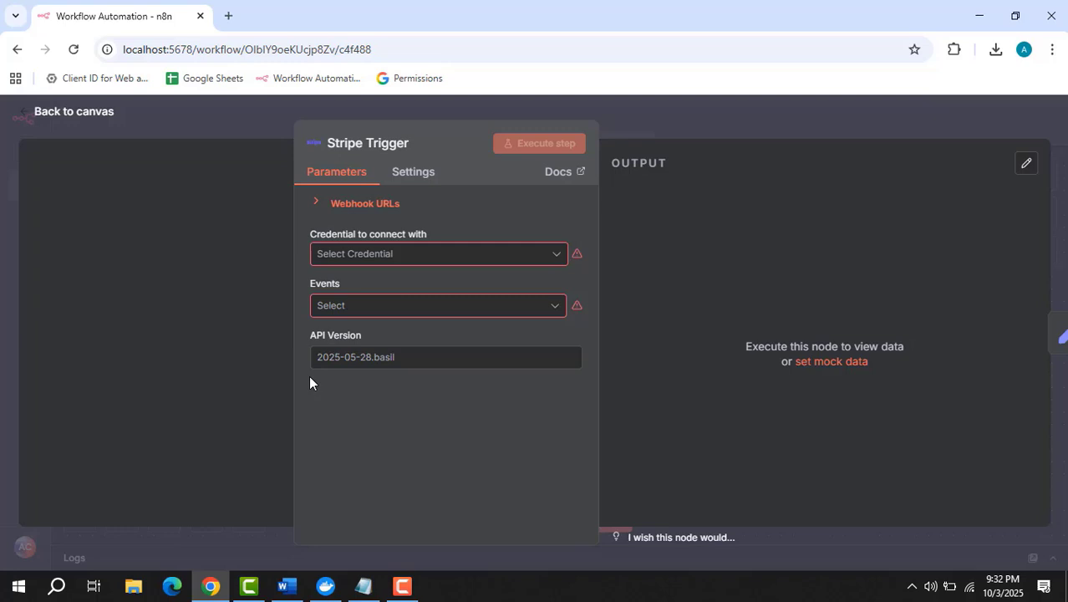
left_click(669, 102)
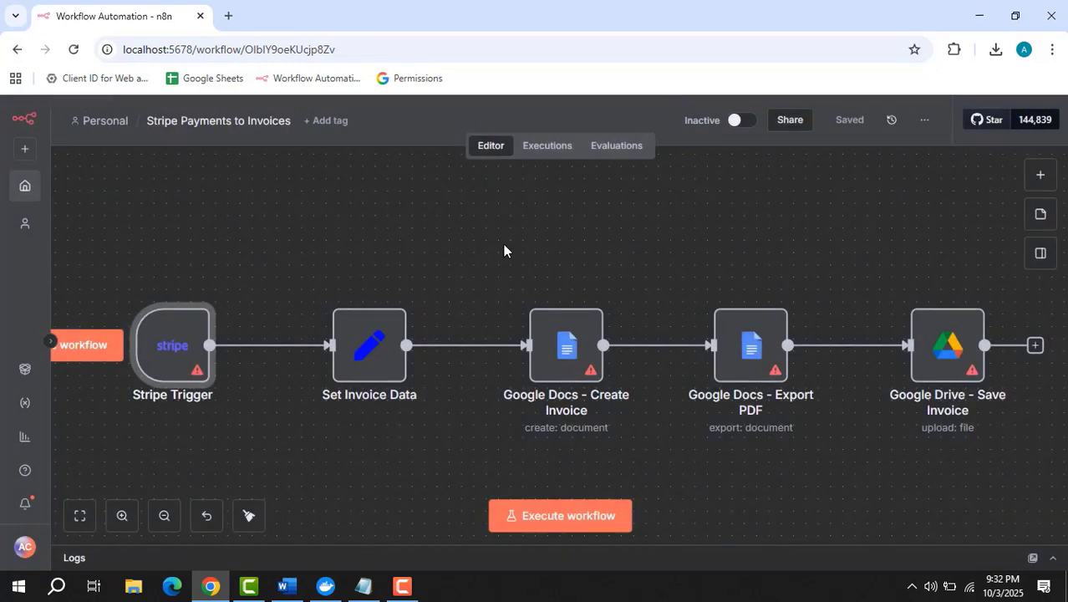
In the Set Invoice Data node, switch the values of Customer Name and Invoice ID from fixed to expression
double_click(382, 358)
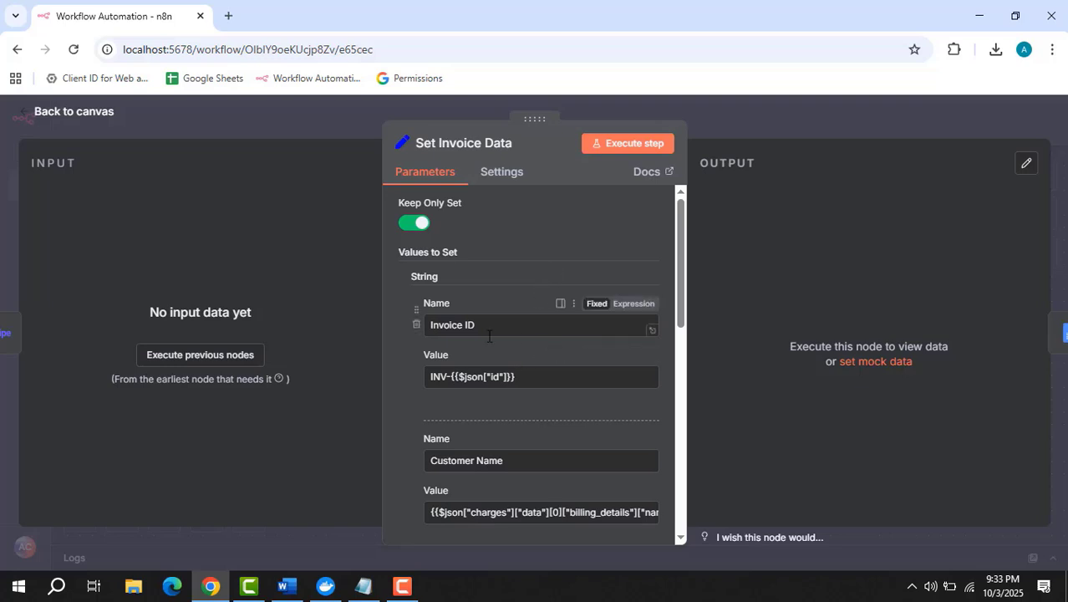
scroll(511, 343, "down", 1)
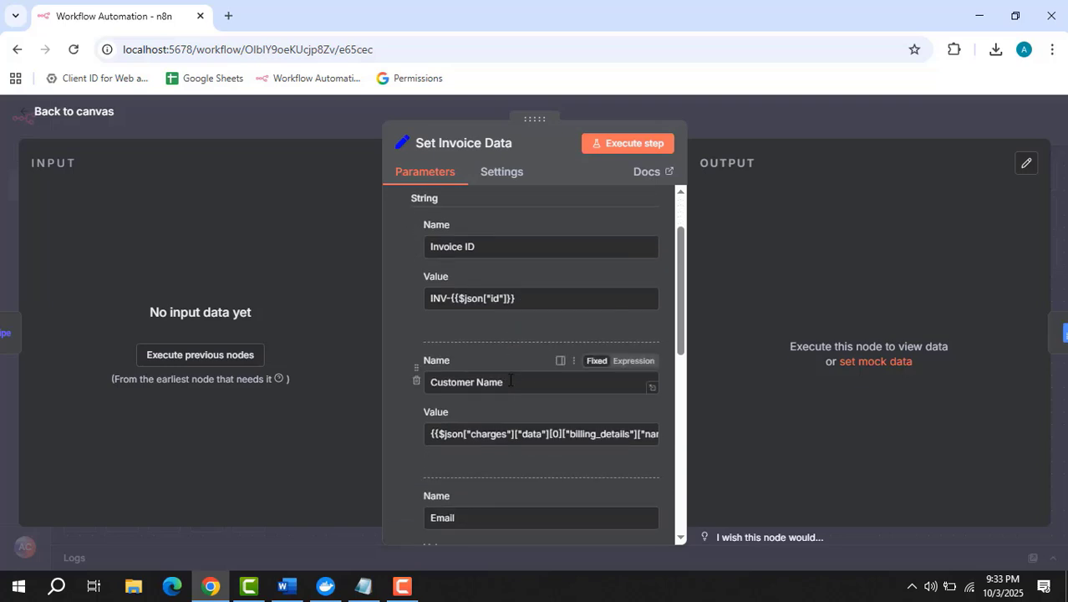
scroll(550, 368, "down", 2)
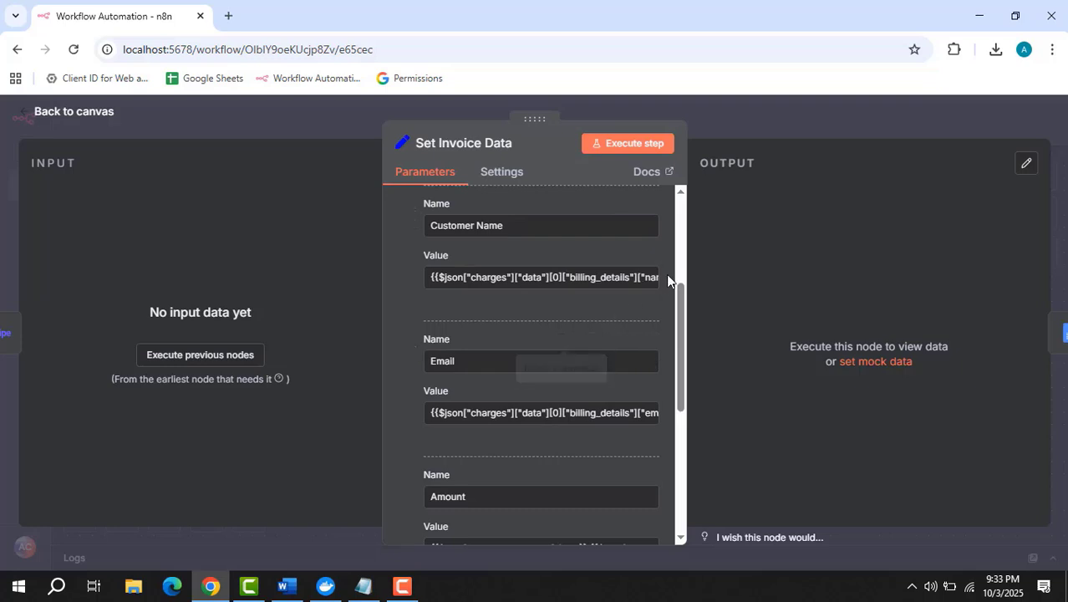
left_click(646, 272)
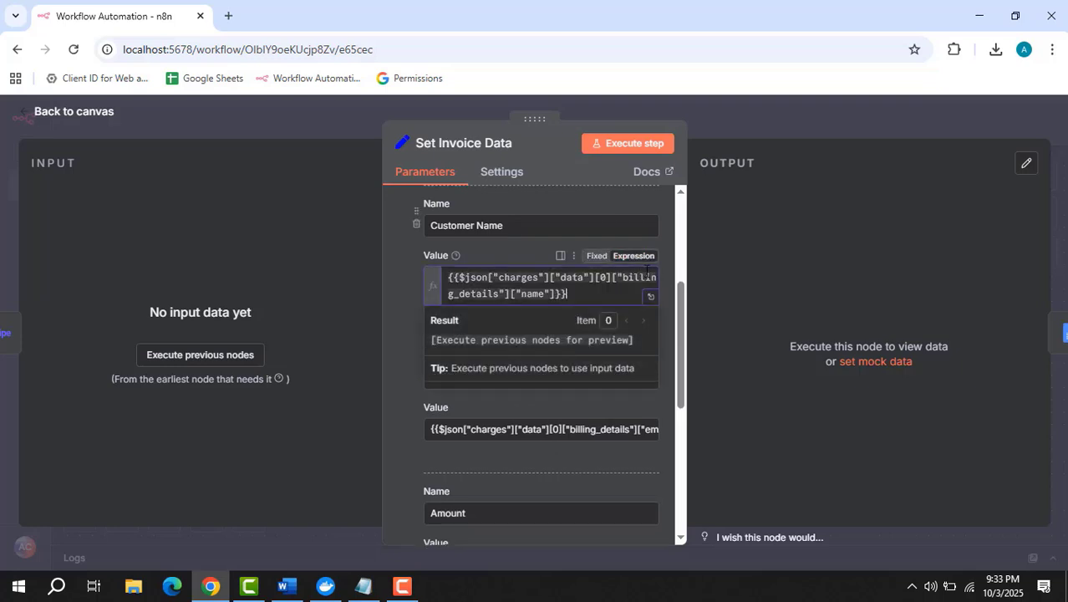
left_click(401, 303)
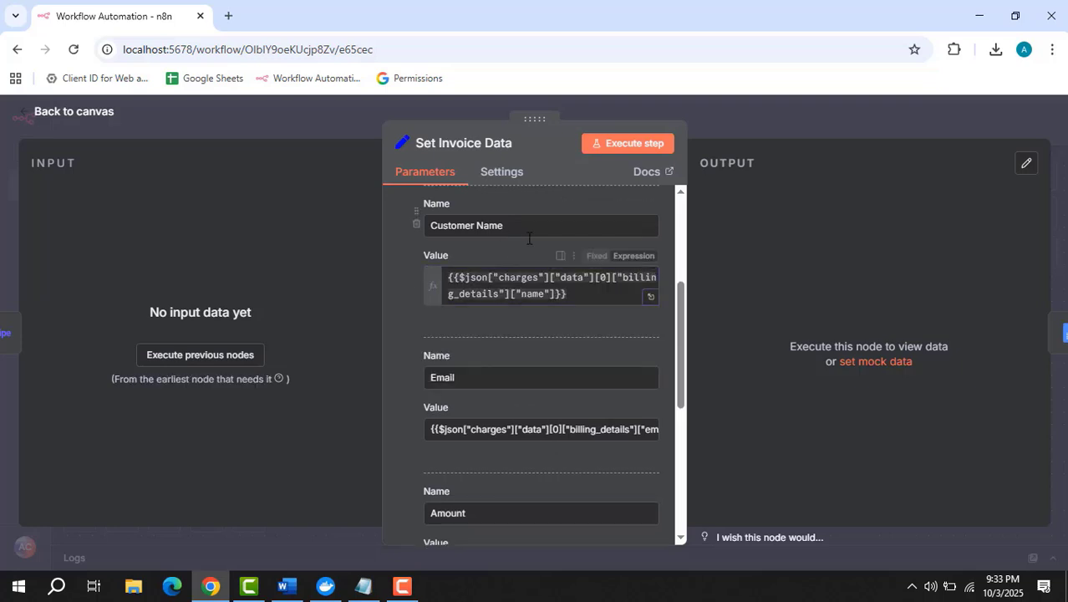
scroll(622, 259, "up", 2)
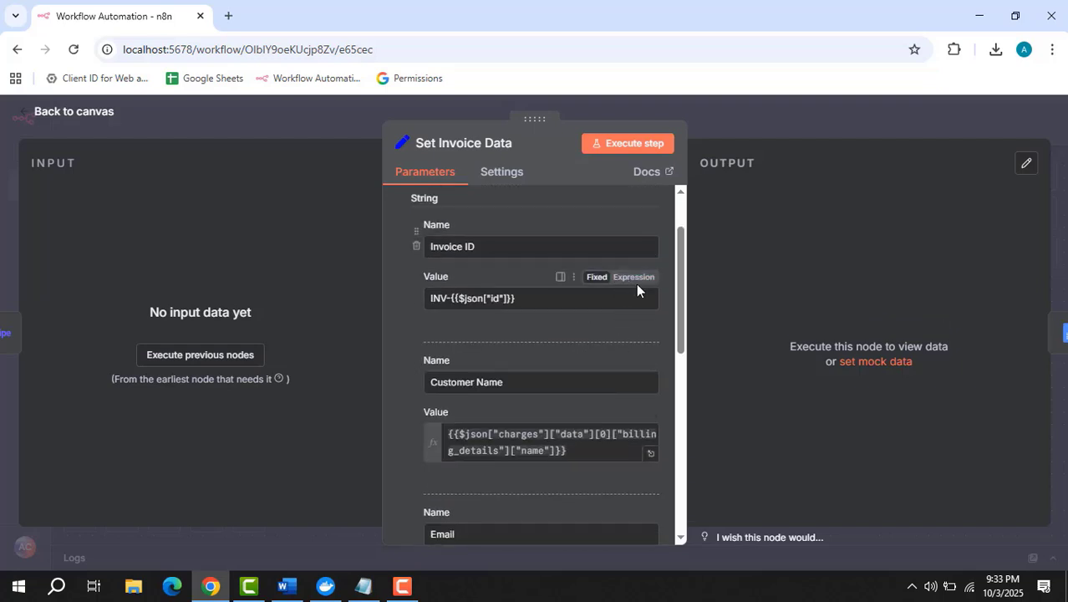
left_click(640, 280)
left_click(404, 336)
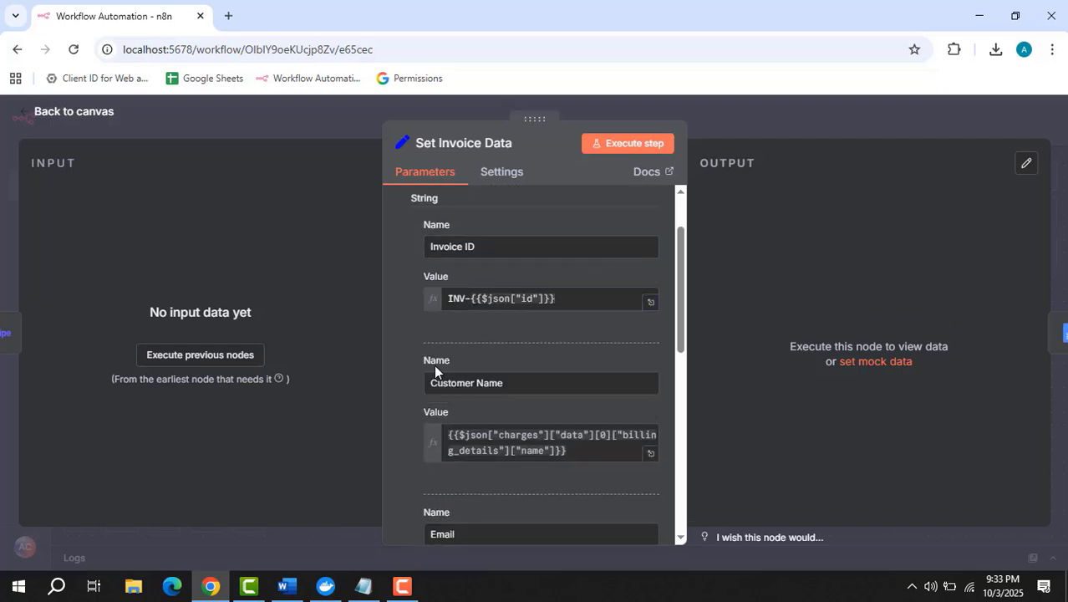
Examine the Email, Amount and Date values in the Set Invoice Data node, viewing the full Email value, and return to the canvas
scroll(500, 358, "down", 3)
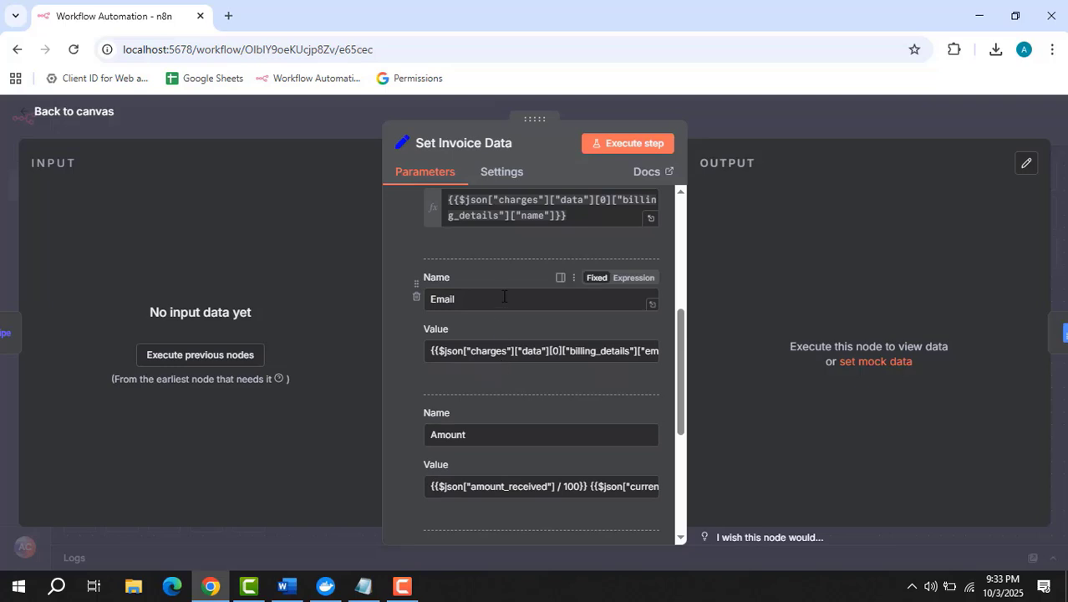
scroll(515, 403, "down", 1)
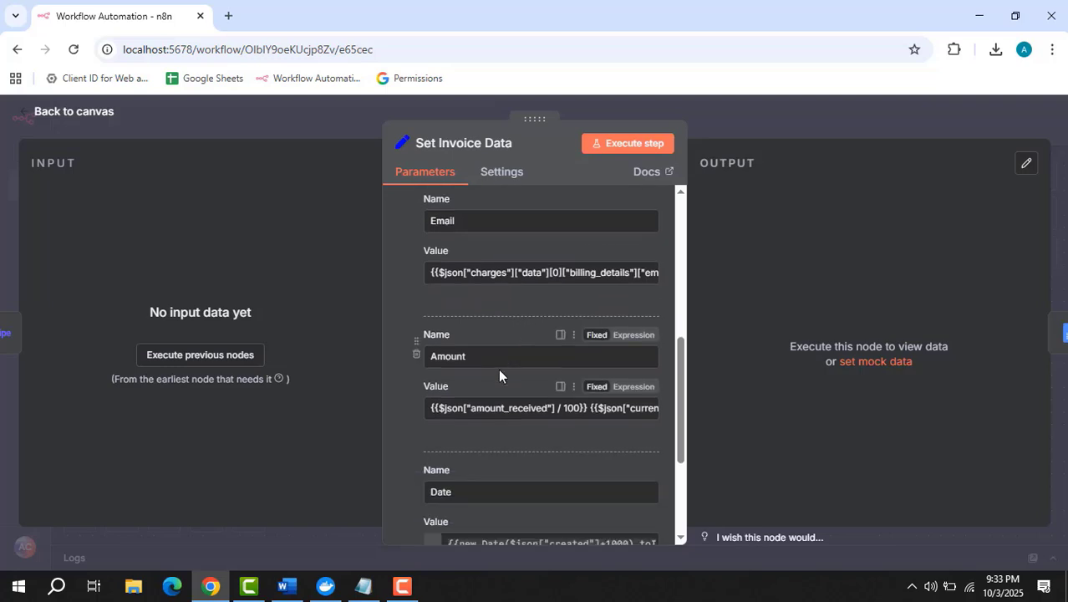
left_click(656, 283)
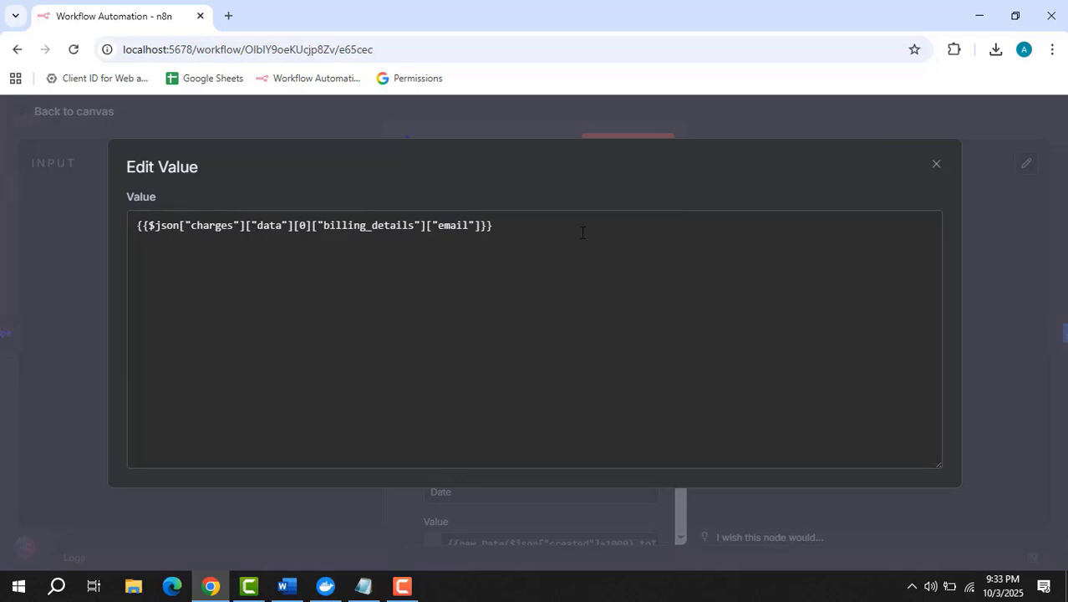
left_click(934, 166)
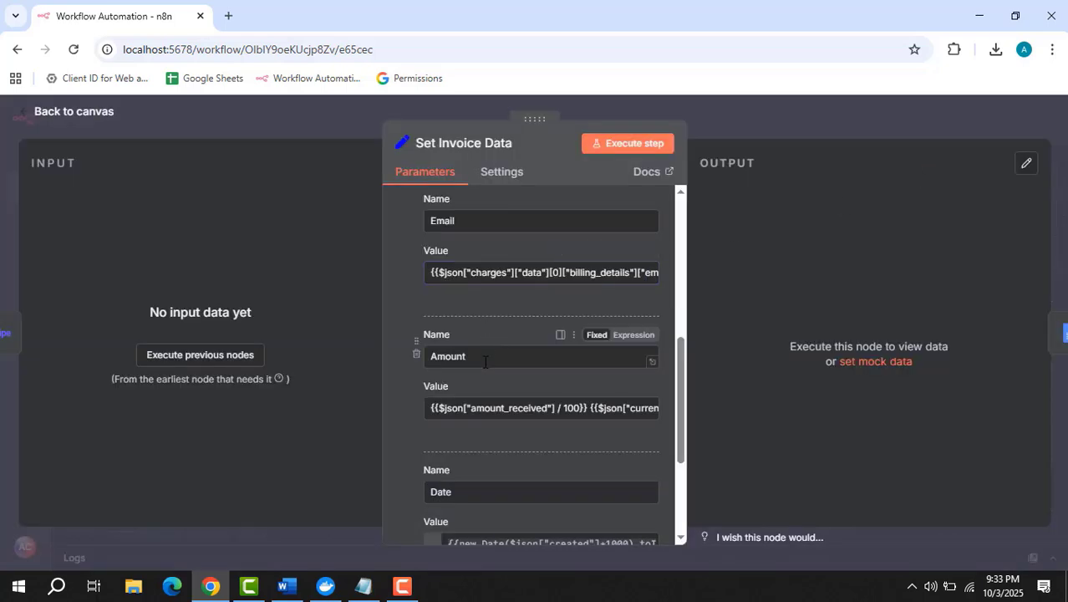
scroll(485, 361, "down", 4)
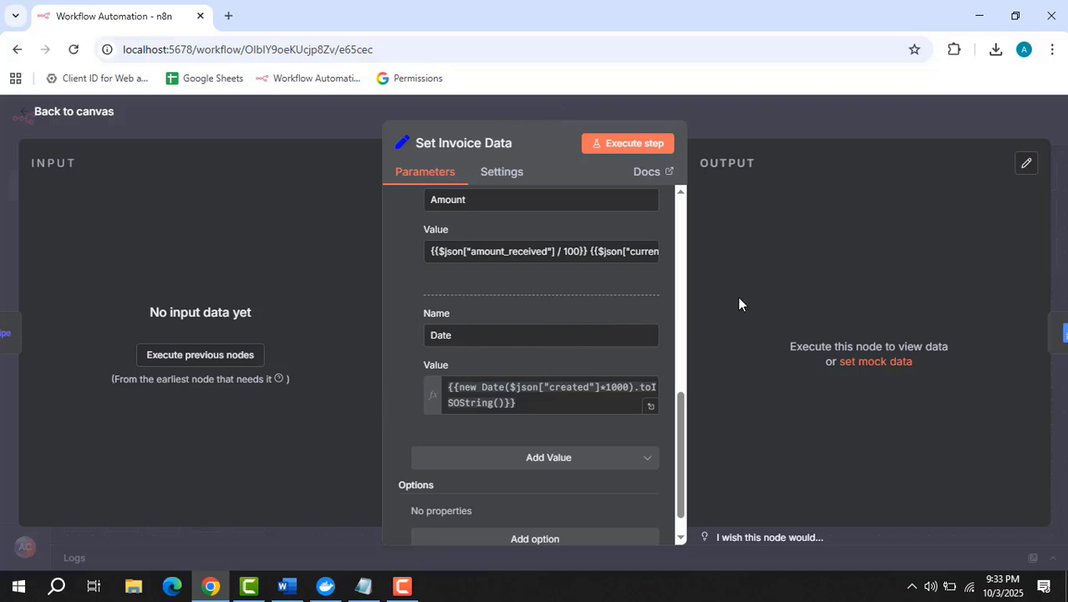
left_click(752, 121)
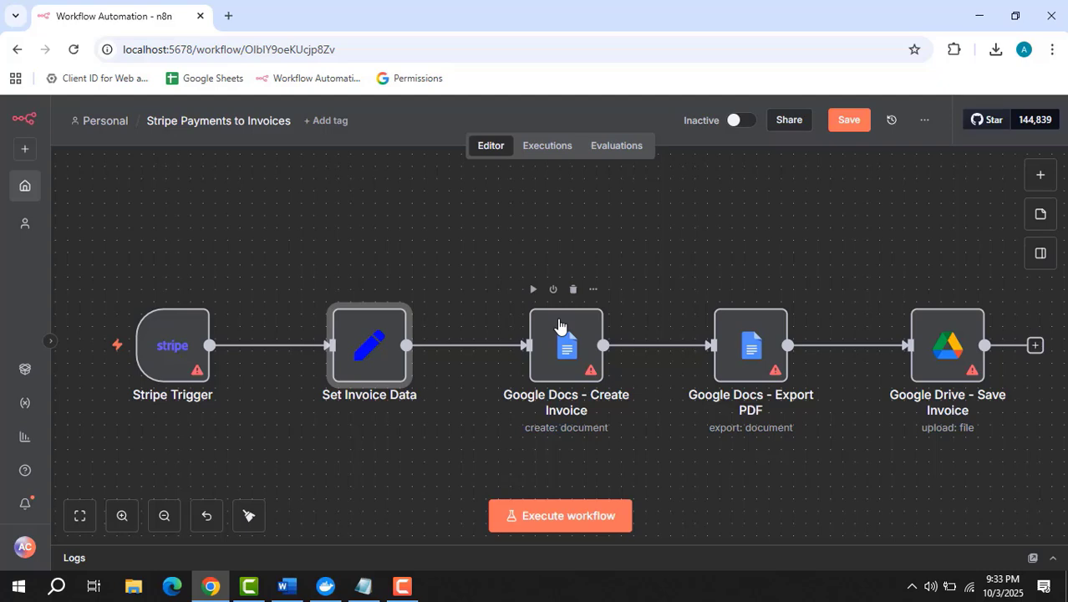
Review the parameters of the Google Docs - Create Invoice node and the operations offered by the Google Docs - Export PDF node
double_click(557, 357)
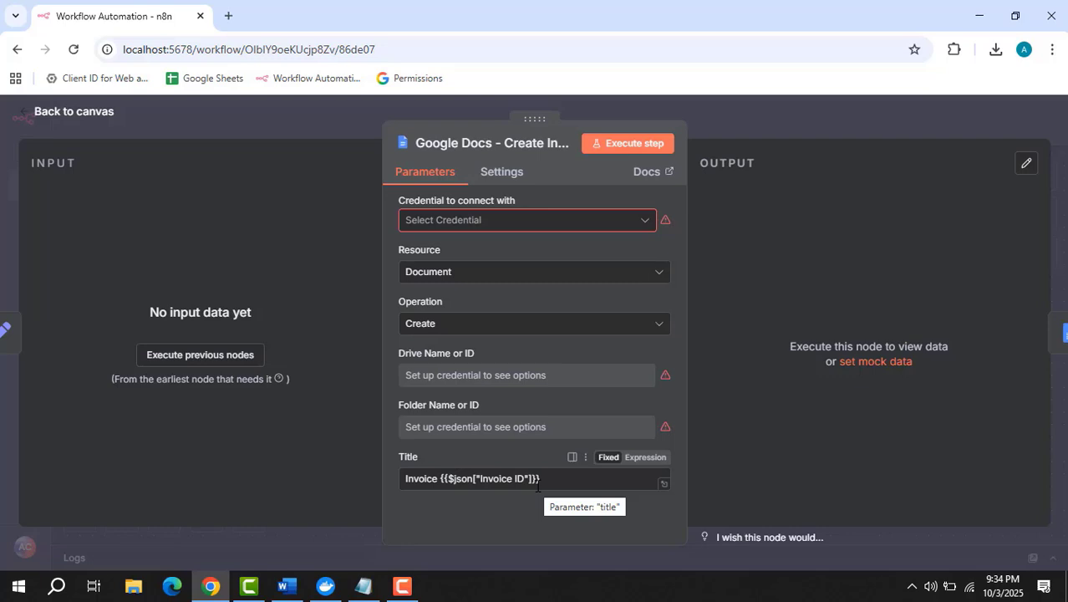
left_click(785, 122)
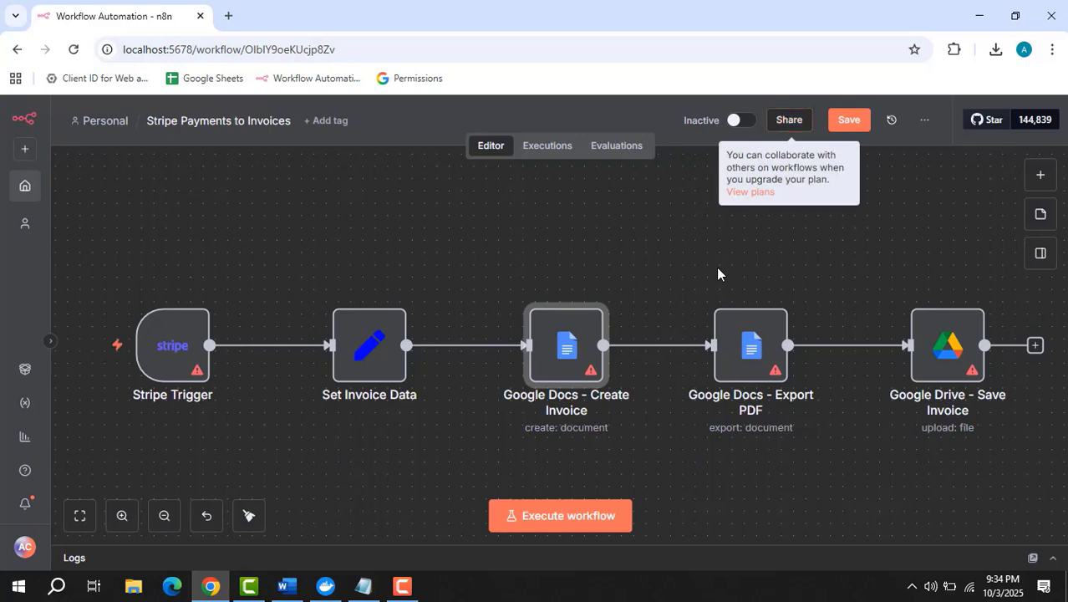
double_click(747, 347)
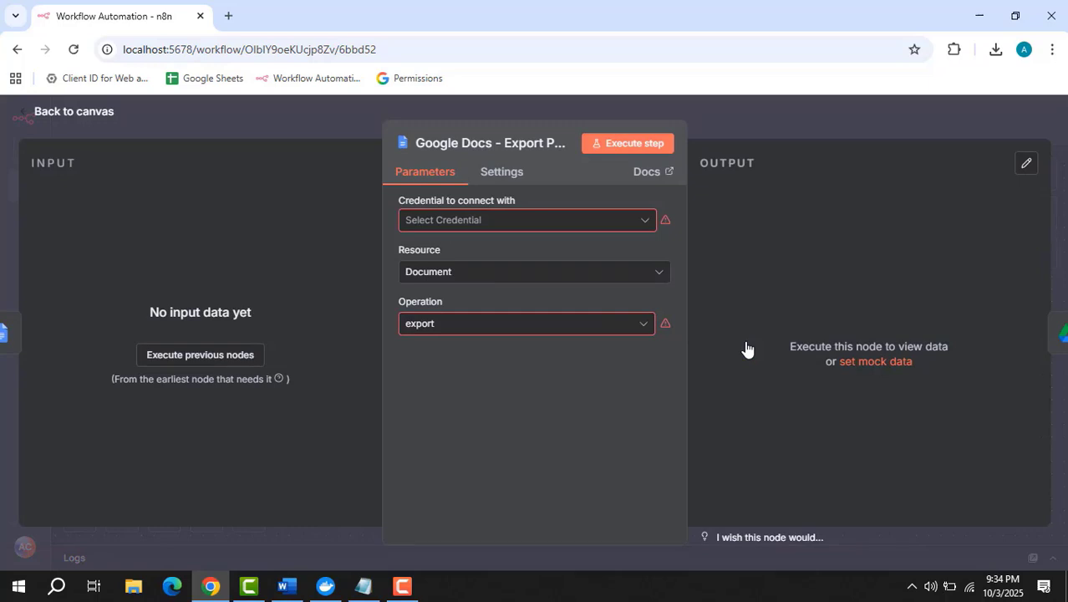
left_click(455, 325)
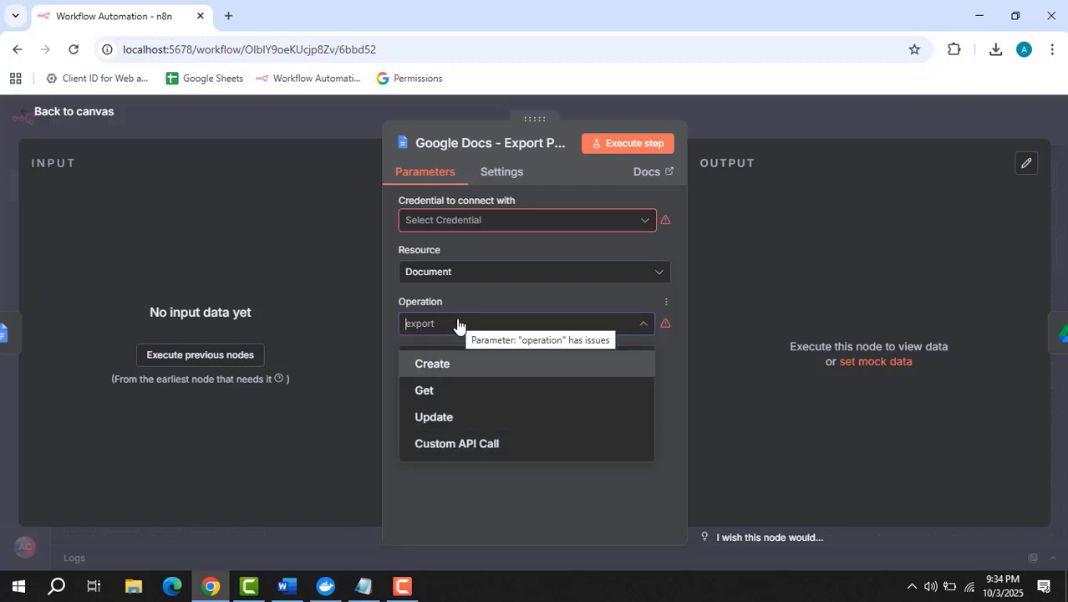
left_click(479, 512)
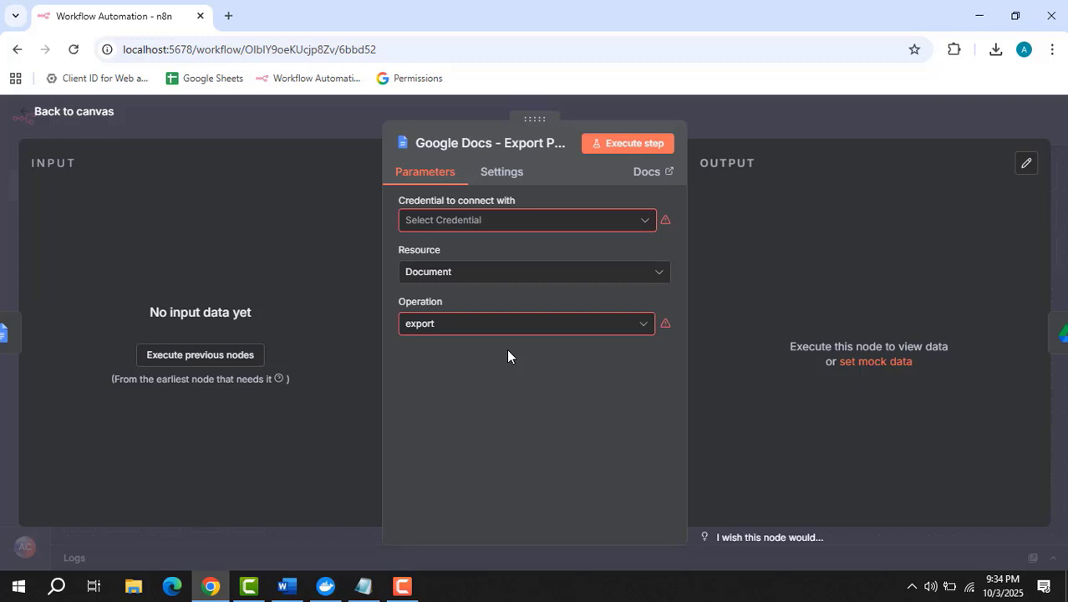
left_click(827, 122)
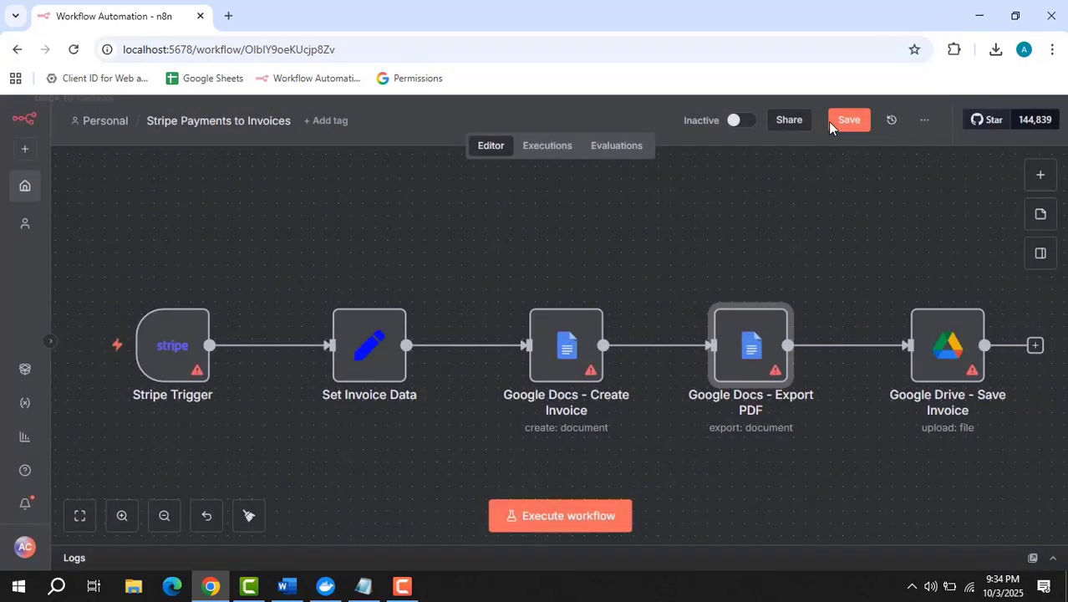
Review the upload parameters of the Google Drive - Save Invoice node, including binary field, file name and parents
double_click(929, 360)
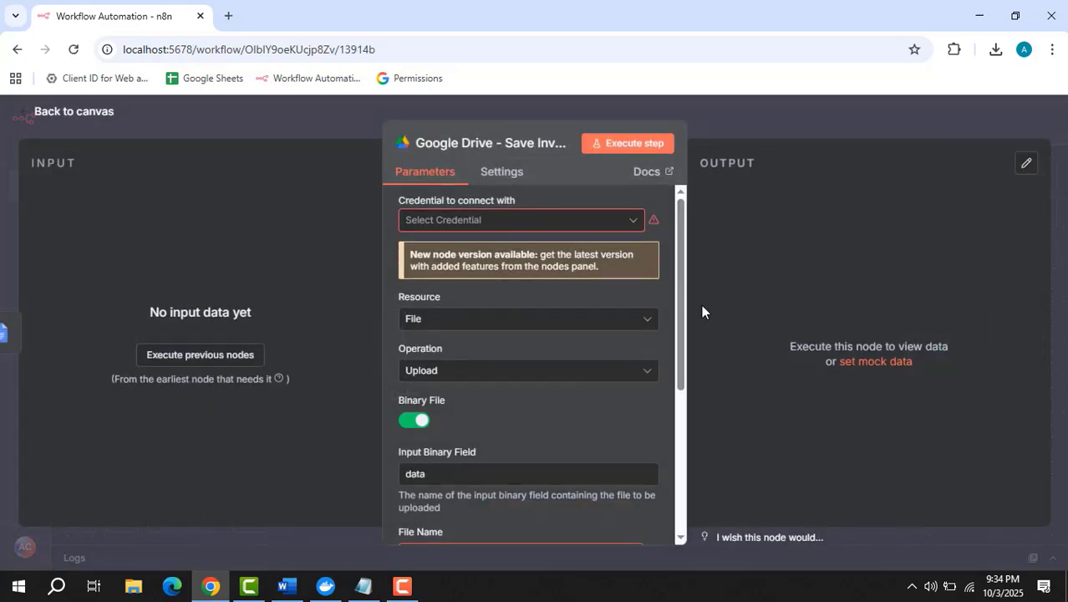
scroll(535, 371, "down", 1)
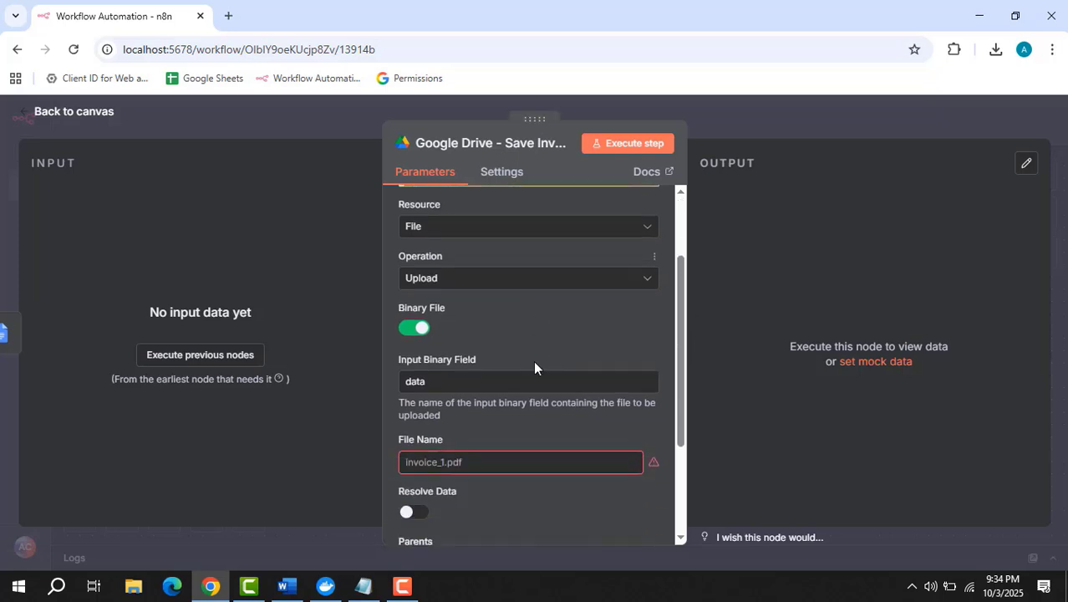
scroll(535, 368, "down", 1)
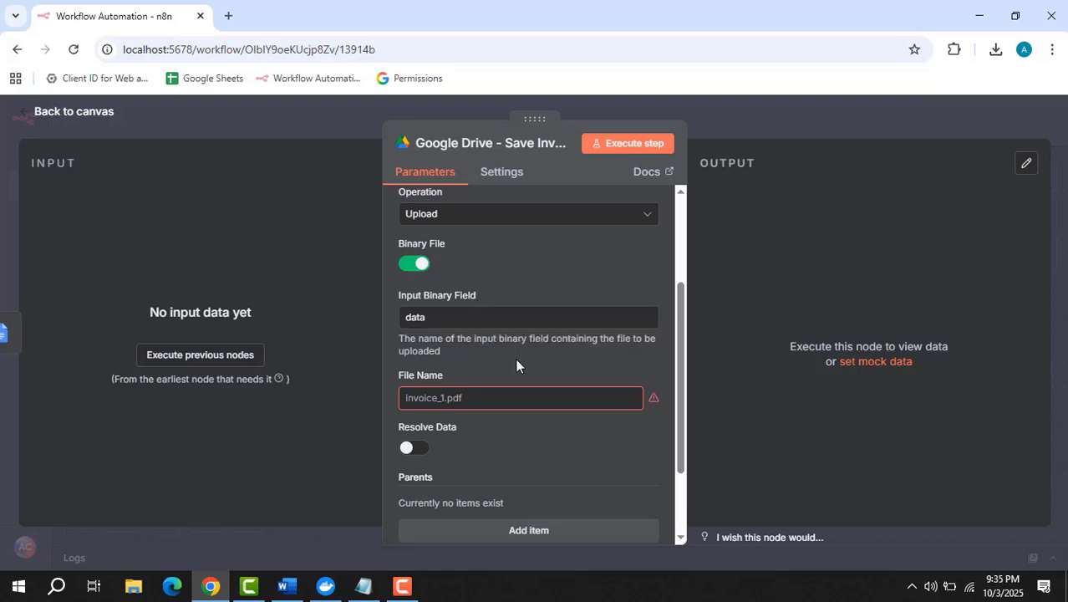
scroll(516, 358, "down", 1)
scroll(520, 352, "up", 1)
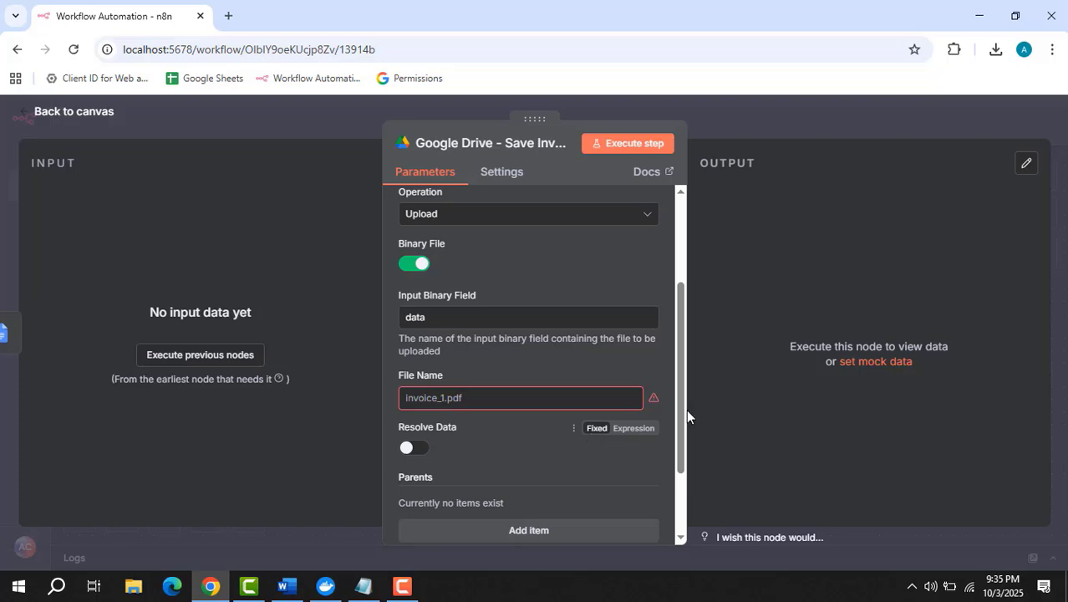
left_click(849, 114)
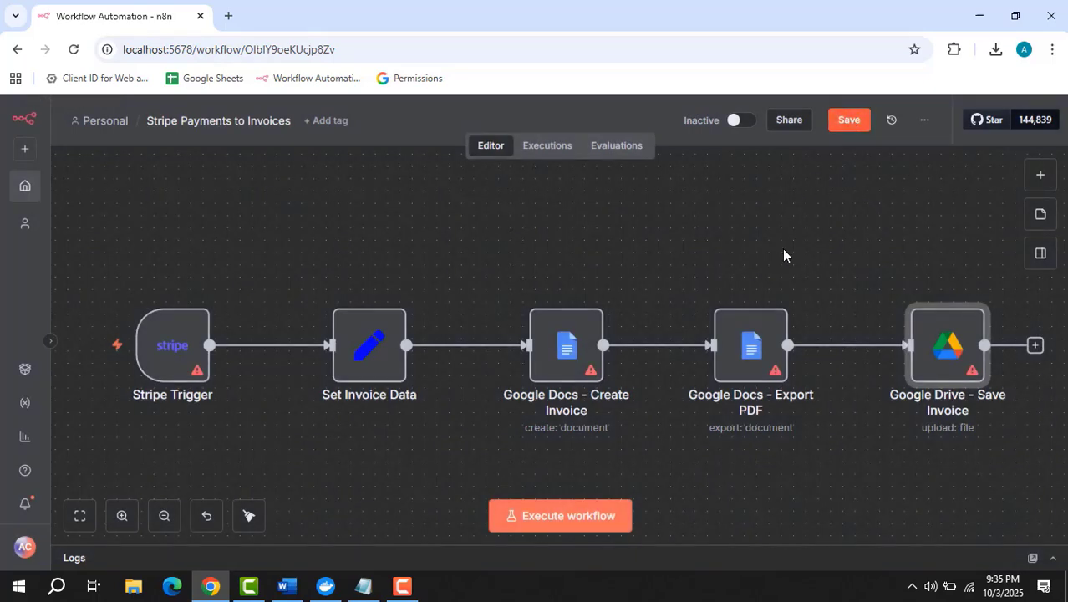
Save the Stripe Payments to Invoices workflow
left_click(850, 121)
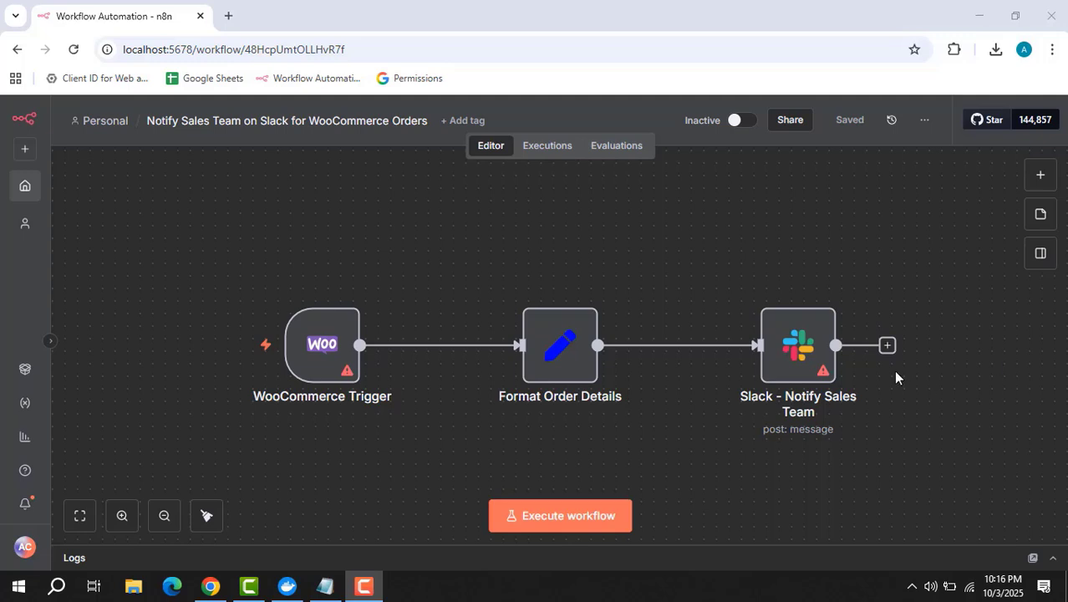
Review the credential and event parameters of the WooCommerce Trigger node in the Slack sales notification workflow
mouse_move(298, 352)
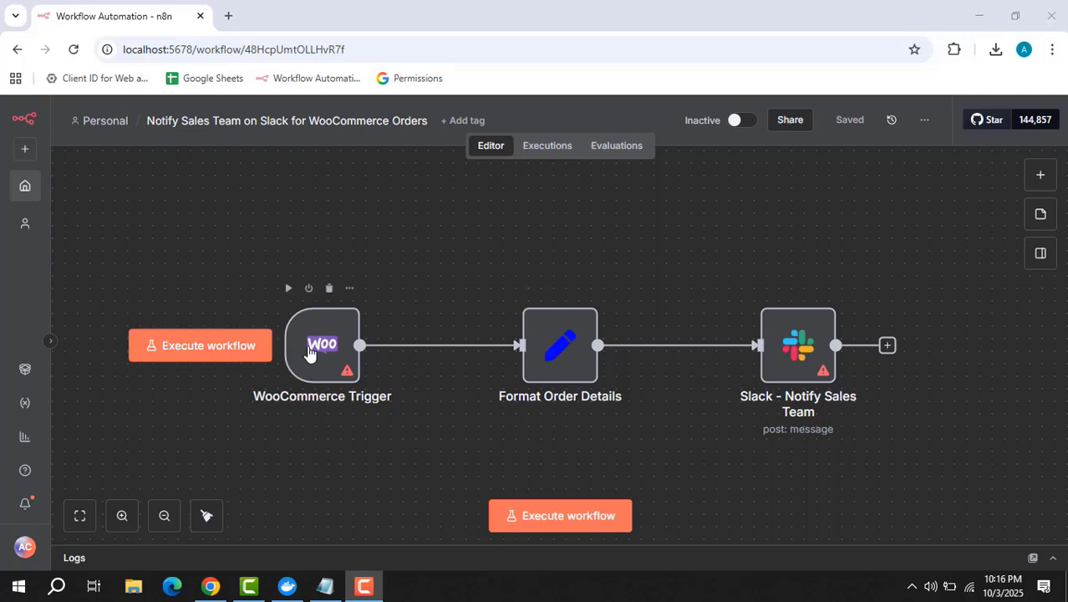
double_click(307, 353)
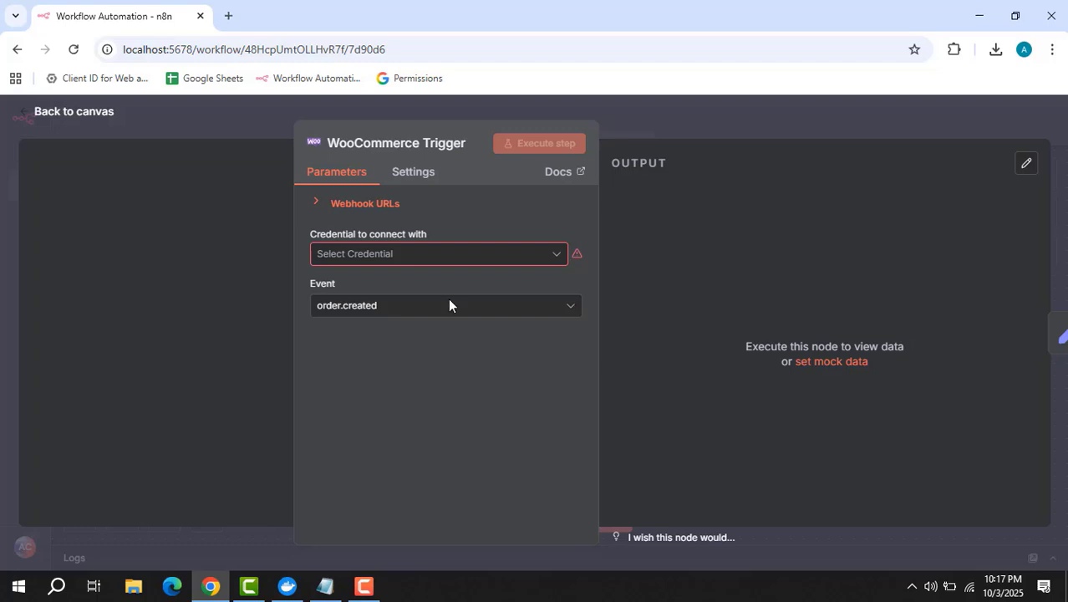
left_click(656, 121)
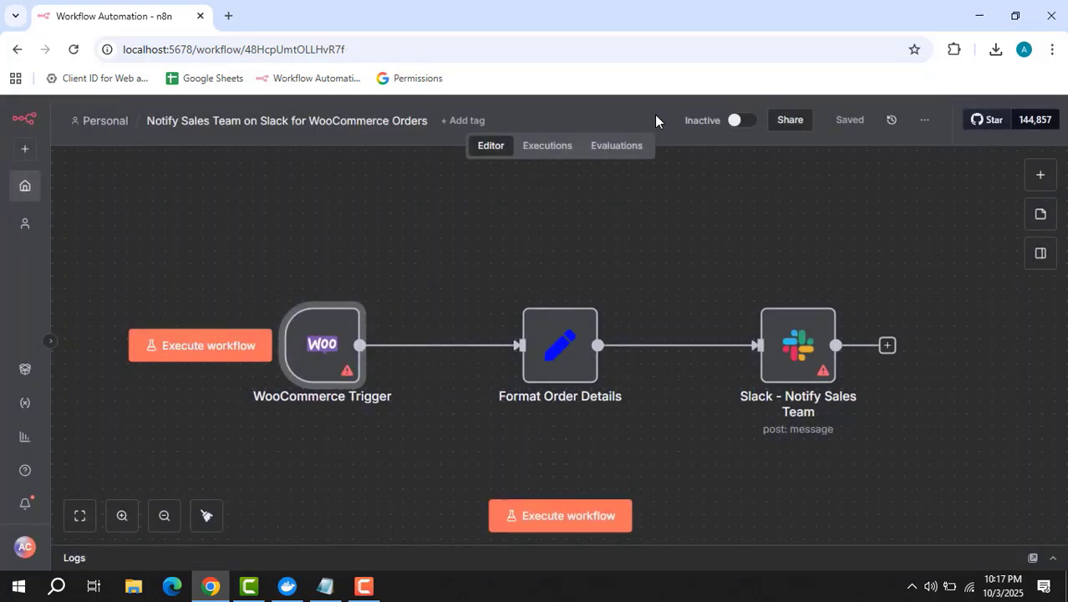
Add a string value in the Format Order Details node and clear its default name
double_click(567, 351)
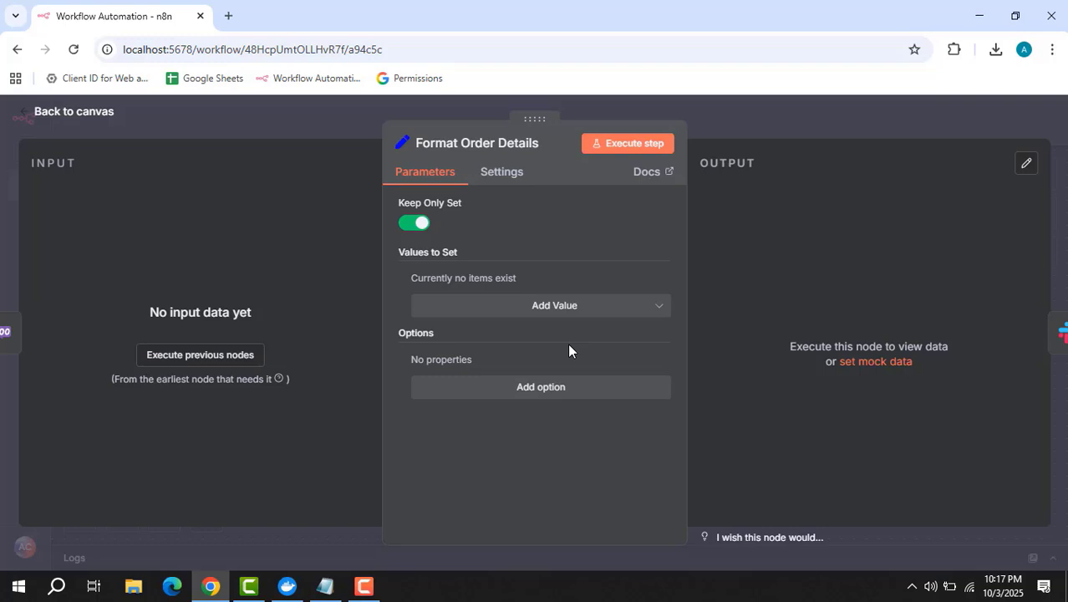
left_click(591, 307)
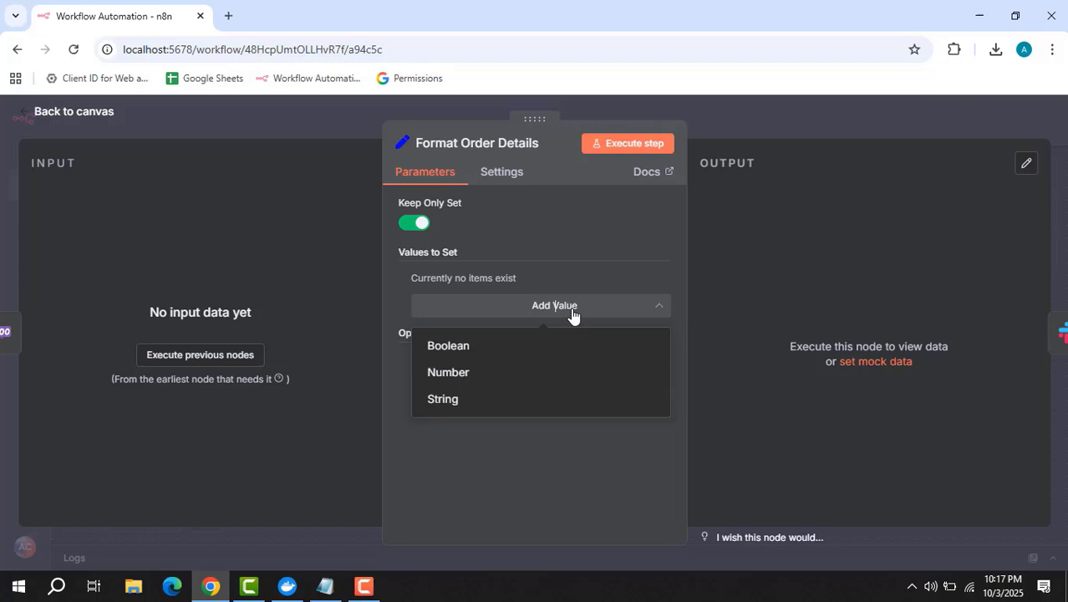
left_click(488, 399)
left_click_drag(502, 325, 418, 331)
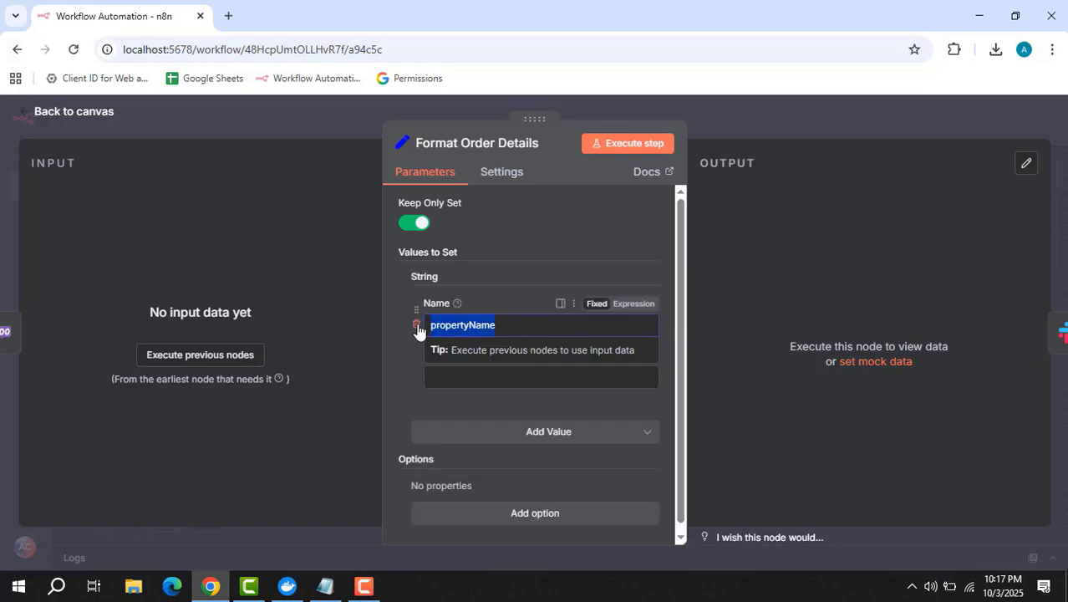
key("BackSpace")
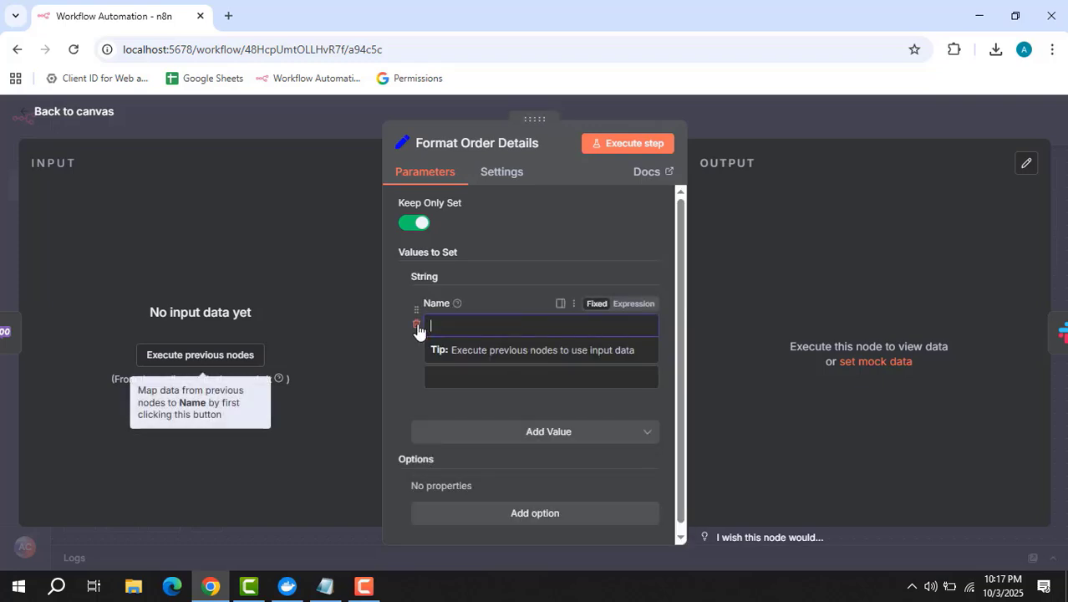
Try customer_name as the name of the new string value, then clear the entry
type("cust")
key("BackSpace")
key("BackSpace")
key("BackSpace")
type("ustom")
key("BackSpace")
type("mer_name")
key("BackSpace")
key("BackSpace")
key("BackSpace")
key("BackSpace")
key("BackSpace")
key("BackSpace")
key("BackSpace")
key("BackSpace")
key("BackSpace")
key("BackSpace")
key("BackSpace")
key("BackSpace")
key("BackSpace")
Try order_id, total and status in turn as the string value's name, clearing each entry
type("order_id")
key("BackSpace")
type("total")
key("BackSpace")
key("BackSpace")
key("BackSpace")
key("BackSpace")
key("BackSpace")
type("status")
key("BackSpace")
key("BackSpace")
key("BackSpace")
key("BackSpace")
key("BackSpace")
key("BackSpace")
key("BackSpace")
key("BackSpace")
key("BackSpace")
key("BackSpace")
key("BackSpace")
key("BackSpace")
Try items and message as the string value's name, clear each entry and return to the canvas
type("items")
key("BackSpace")
key("BackSpace")
key("BackSpace")
key("BackSpace")
key("BackSpace")
type("mesa")
key("BackSpace")
type("sage")
key("BackSpace")
key("BackSpace")
key("BackSpace")
key("BackSpace")
key("BackSpace")
key("BackSpace")
key("BackSpace")
left_click(754, 119)
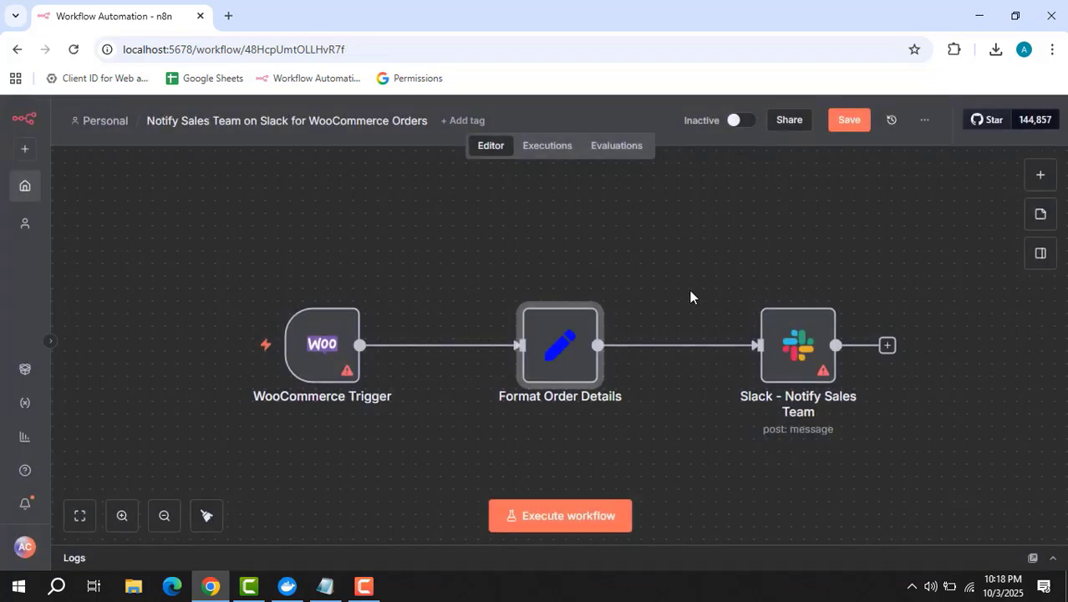
Review the resource, operation, channel and text parameters of the Slack - Notify Sales Team node
double_click(799, 347)
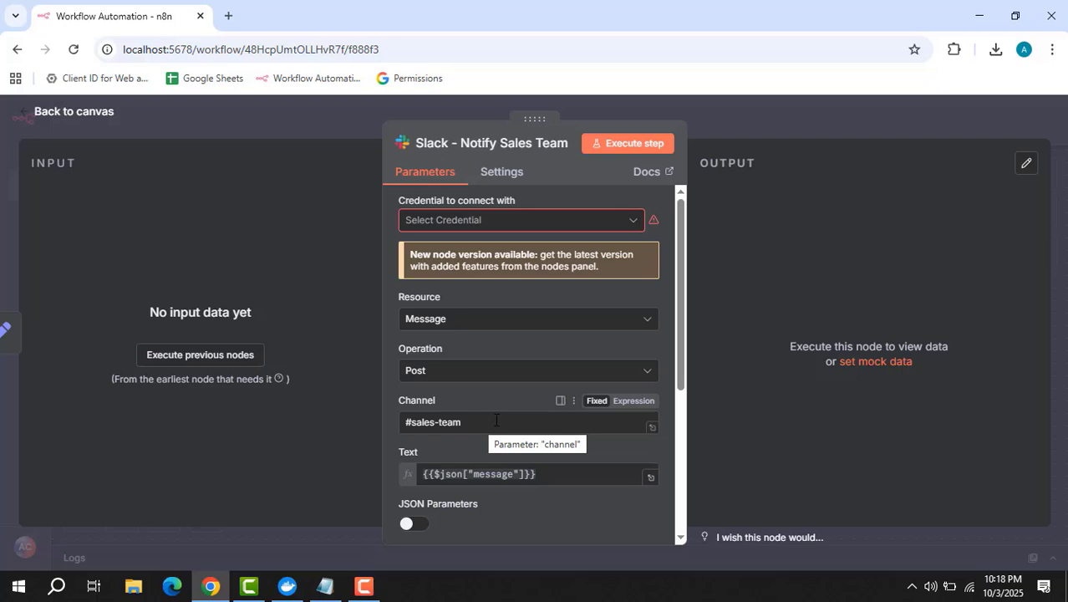
scroll(495, 410, "down", 3)
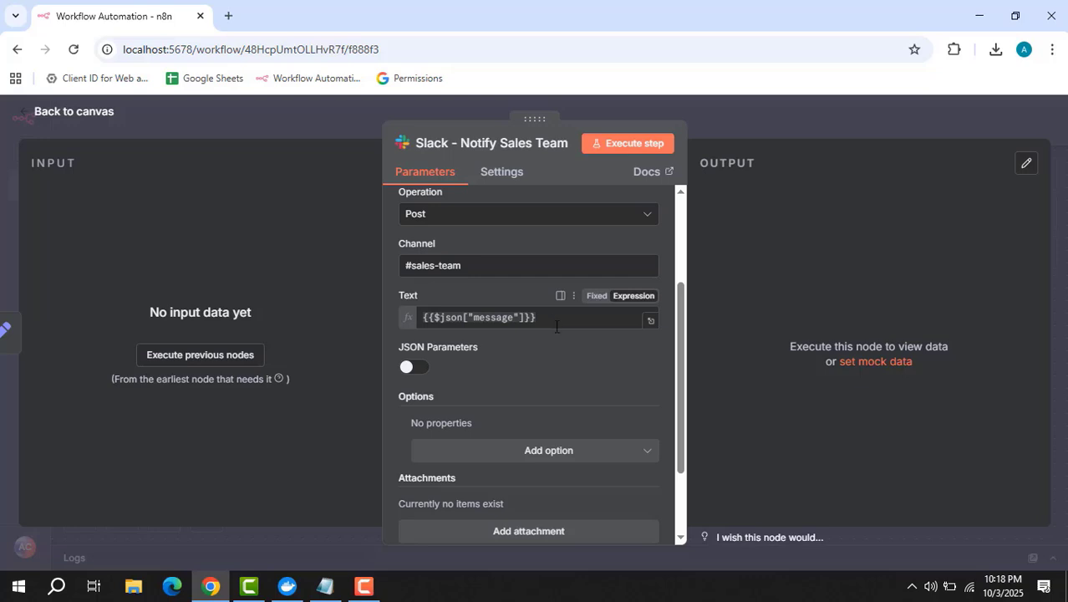
scroll(551, 351, "down", 2)
scroll(560, 351, "up", 5)
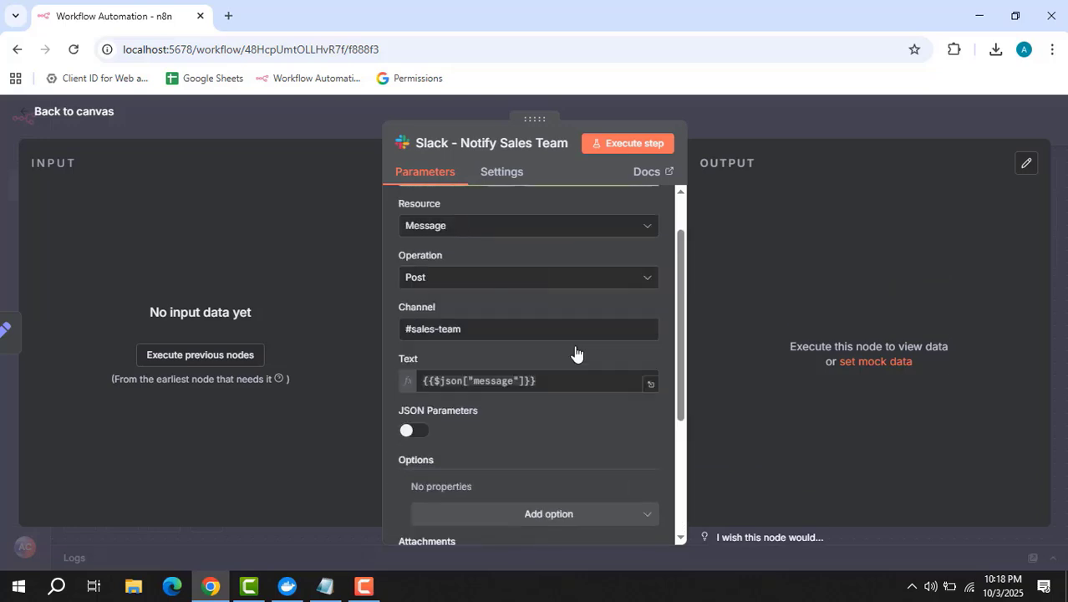
left_click(774, 124)
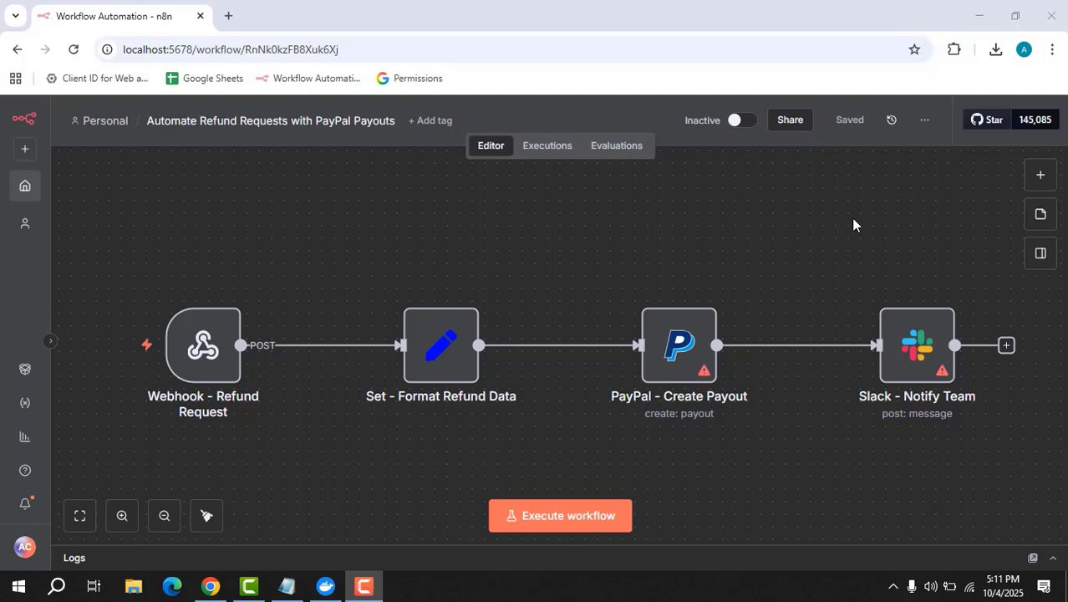
Review the HTTP method, path and response parameters of the Webhook - Refund Request node
double_click(215, 338)
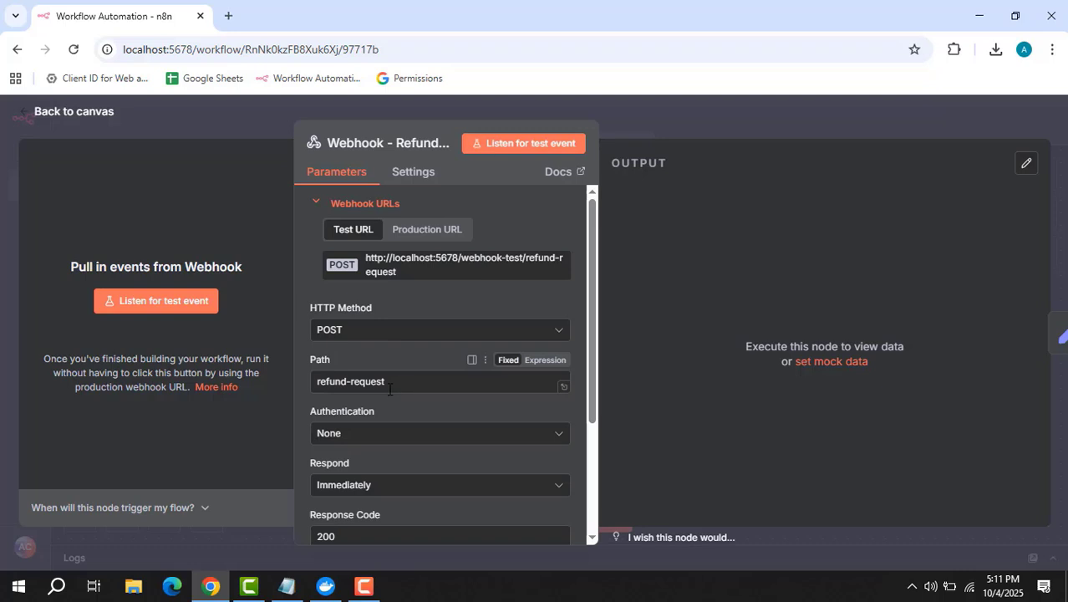
scroll(401, 481, "down", 1)
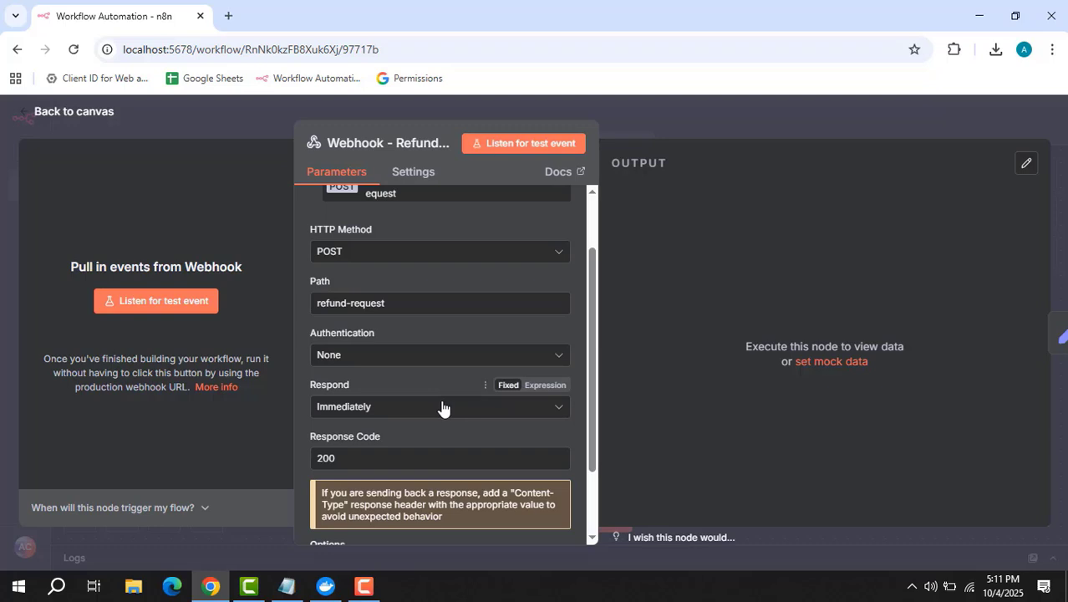
left_click(666, 125)
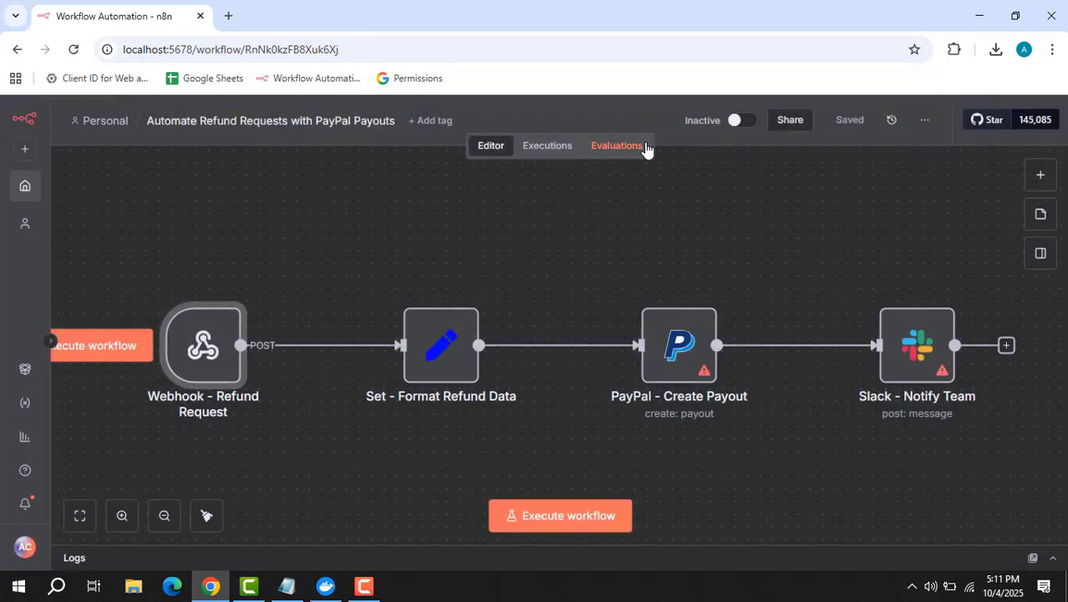
Examine the receiver_email, amount, currency and note values in the Set - Format Refund Data node
left_click(445, 351)
double_click(444, 351)
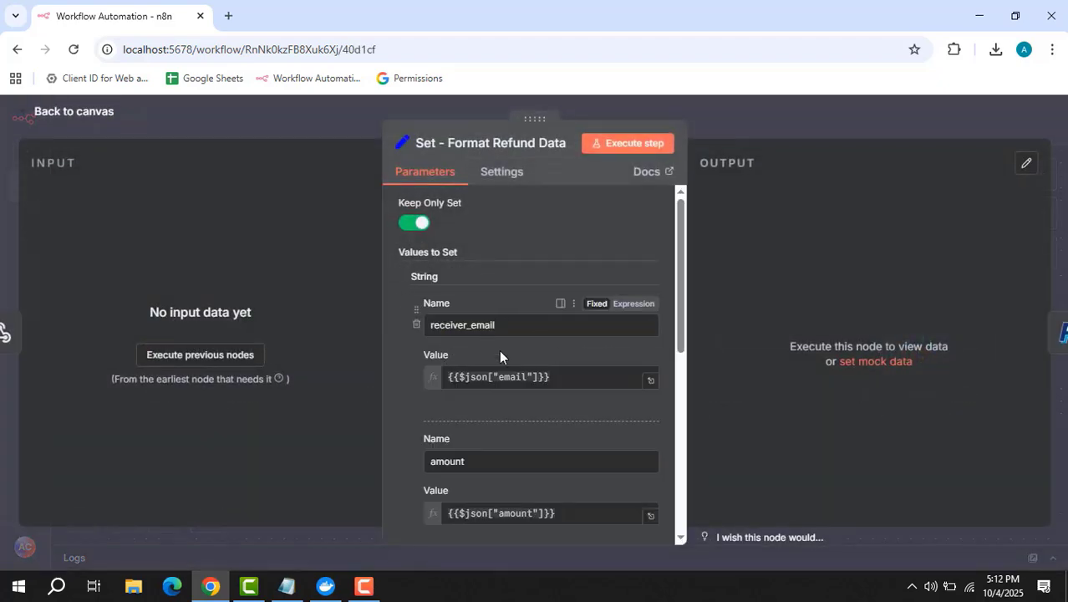
scroll(525, 388, "down", 3)
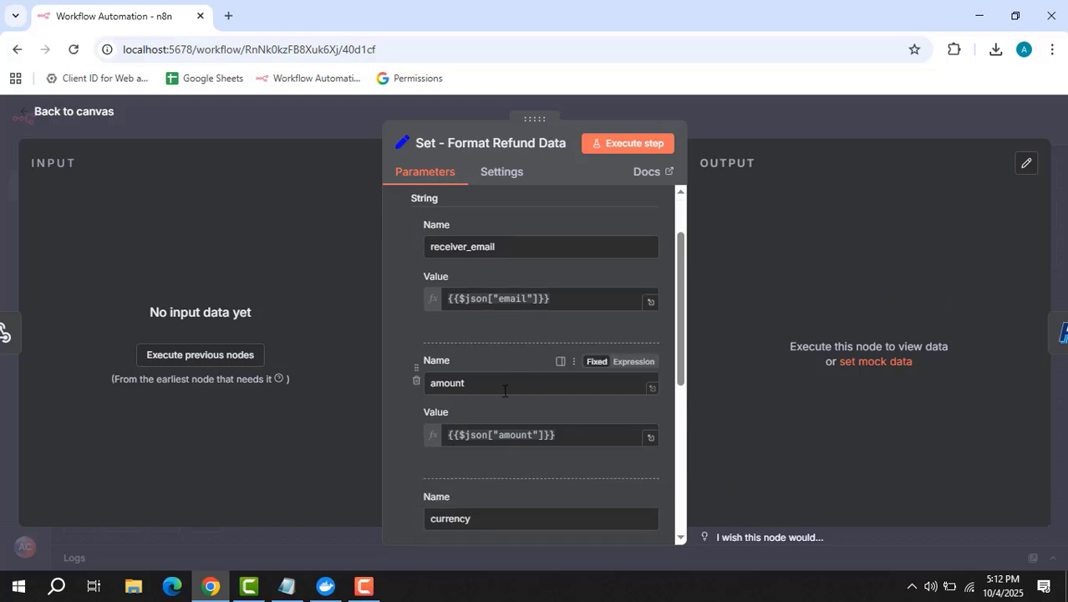
scroll(494, 427, "down", 1)
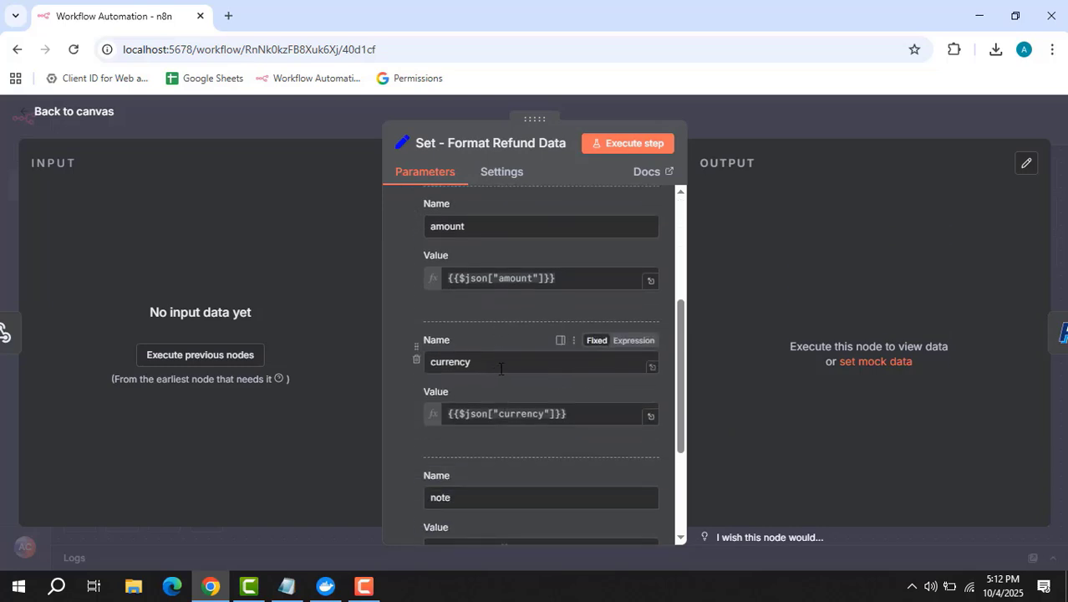
scroll(499, 381, "down", 2)
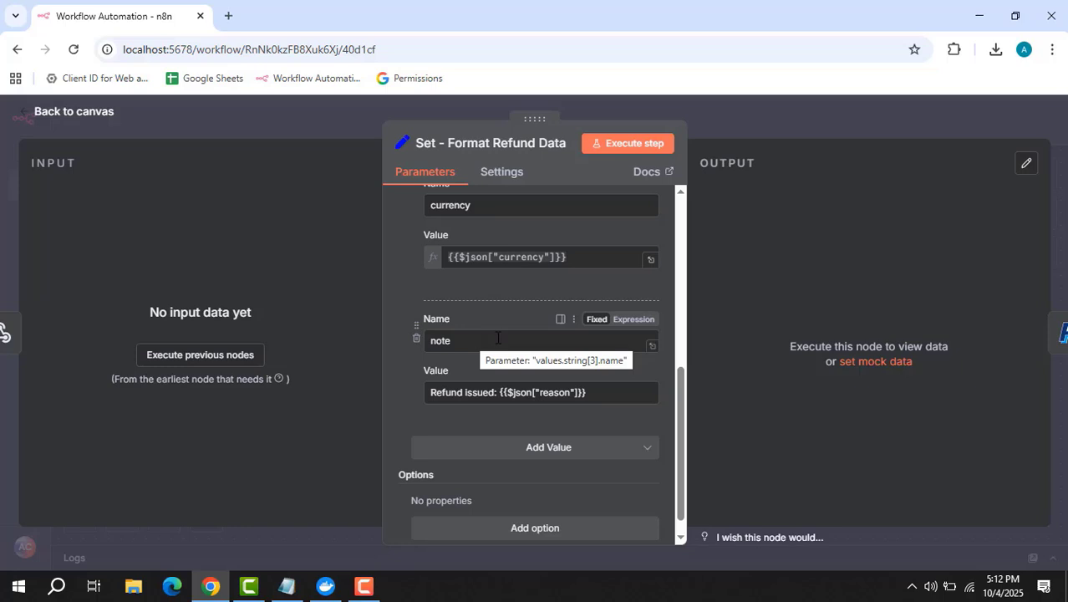
left_click(773, 122)
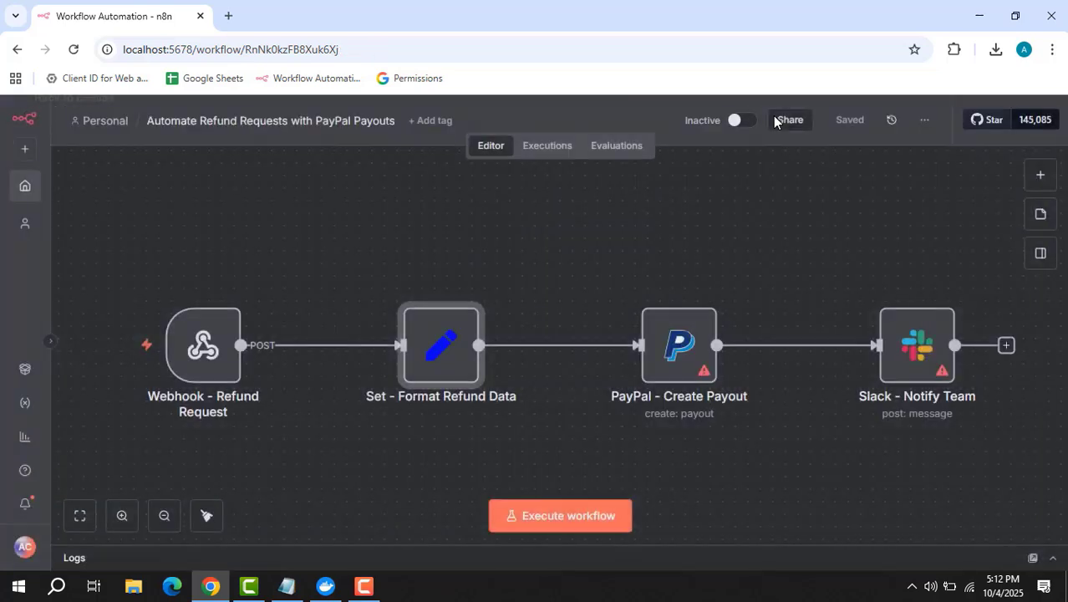
Review the resource, operation, sender batch ID and items parameters of the PayPal - Create Payout node
double_click(676, 361)
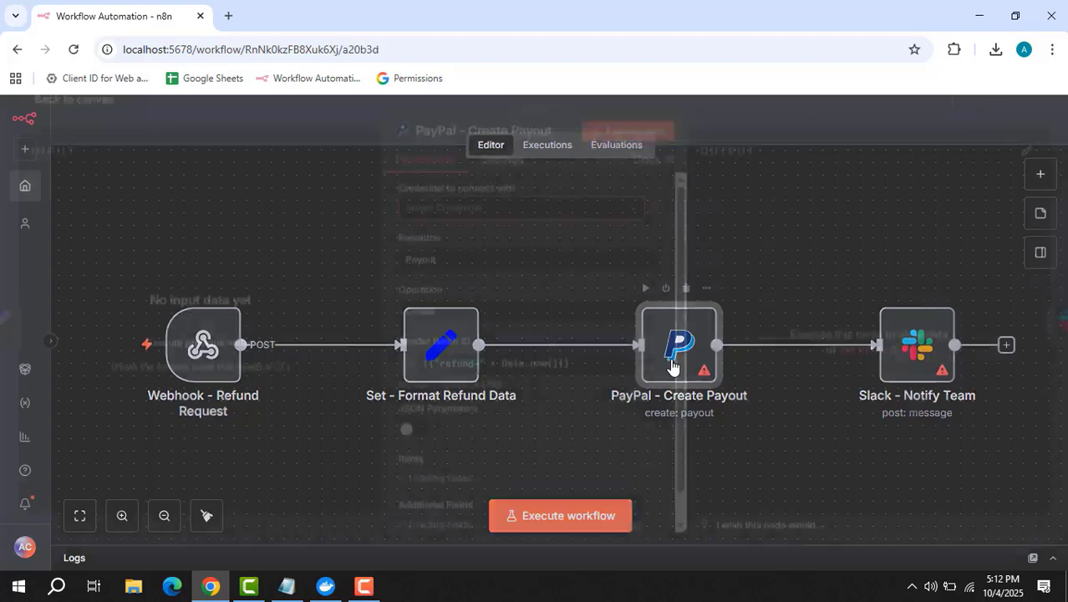
scroll(535, 306, "down", 2)
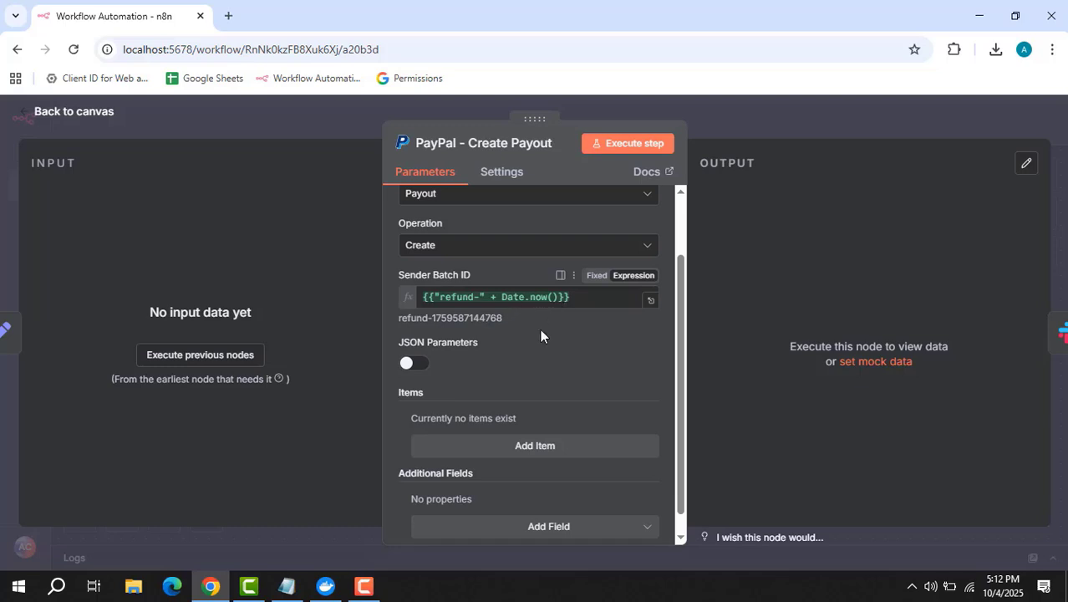
scroll(539, 328, "up", 2)
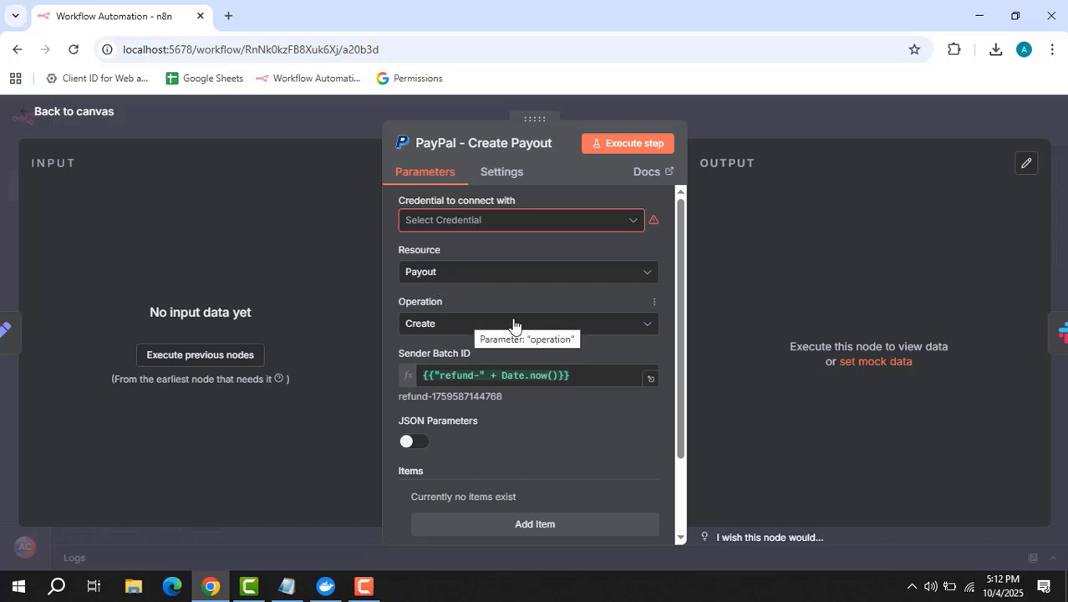
scroll(518, 322, "down", 3)
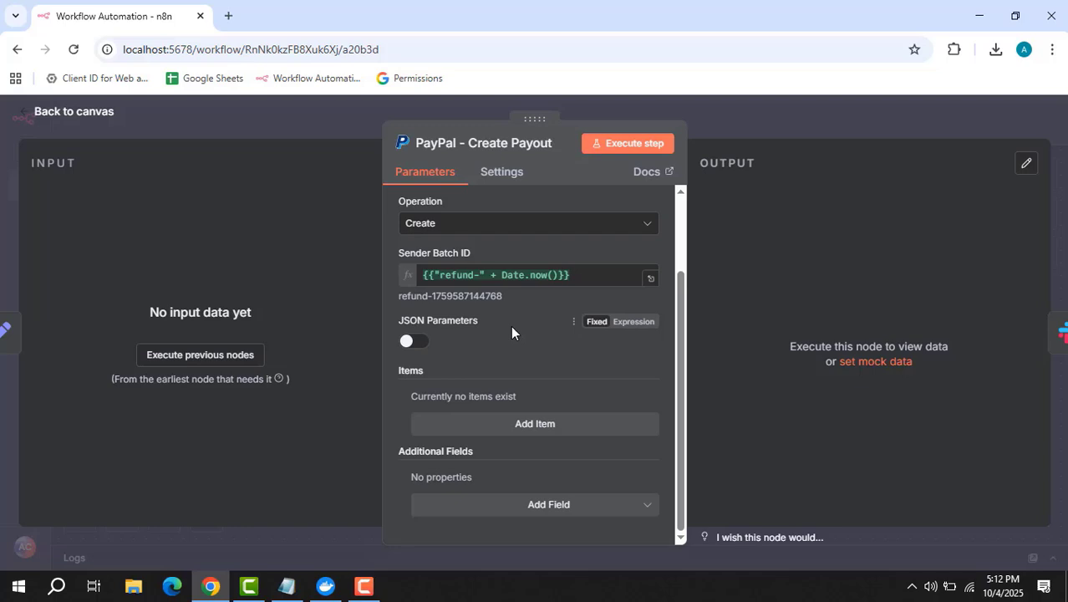
left_click(811, 125)
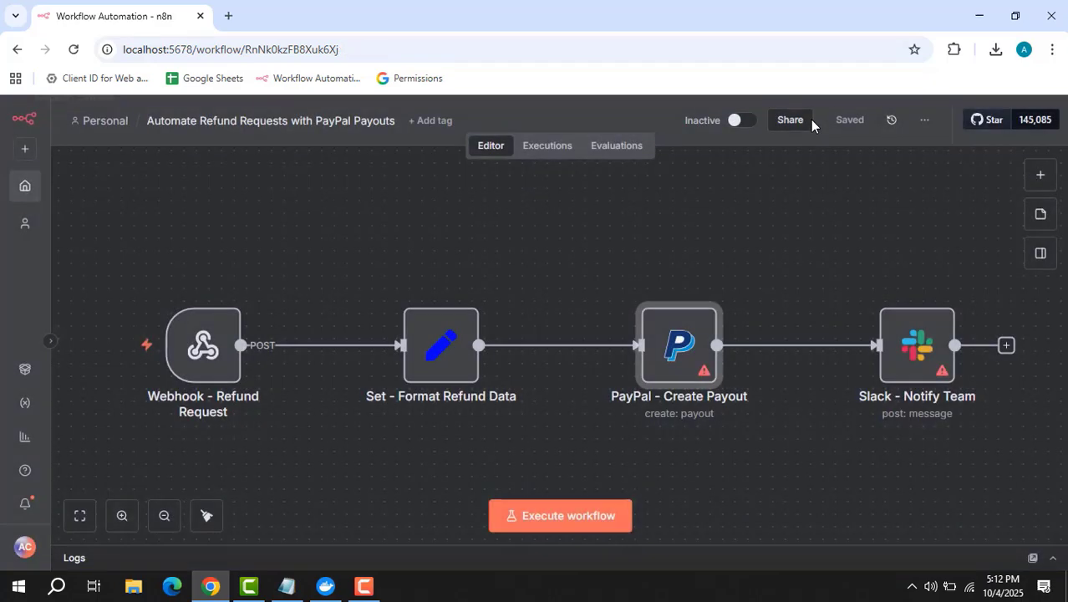
Review the Slack - Notify Team node's channel and full message text, then return to the canvas
double_click(904, 344)
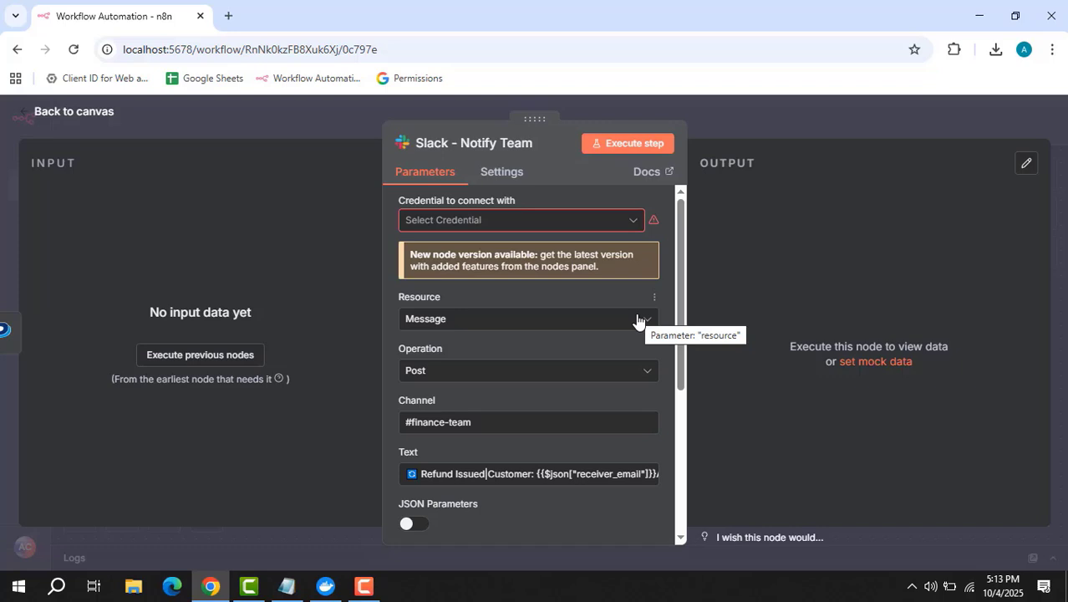
scroll(492, 387, "down", 2)
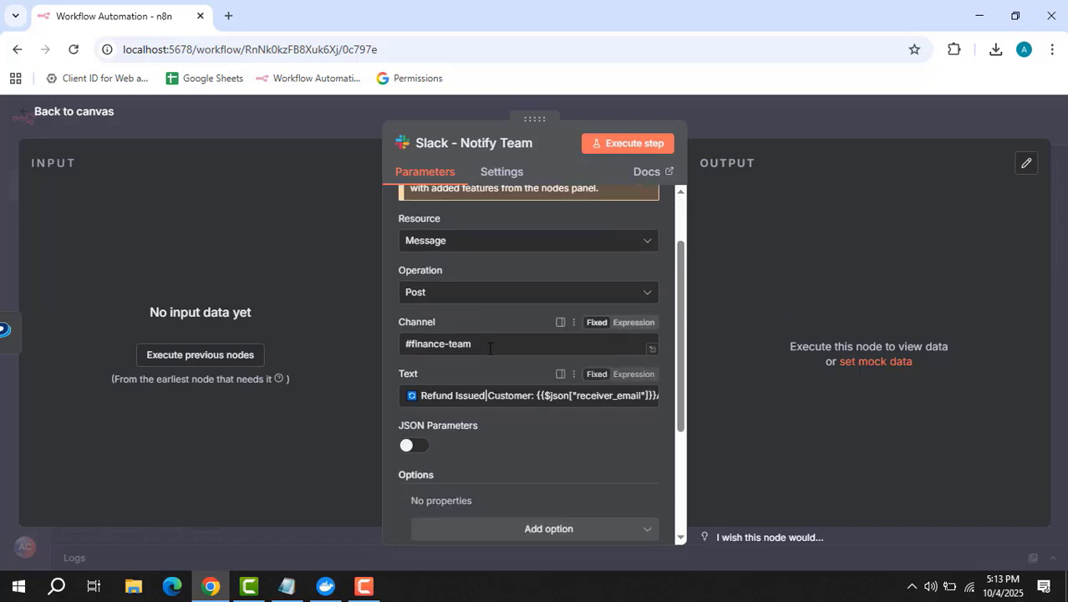
scroll(510, 351, "down", 2)
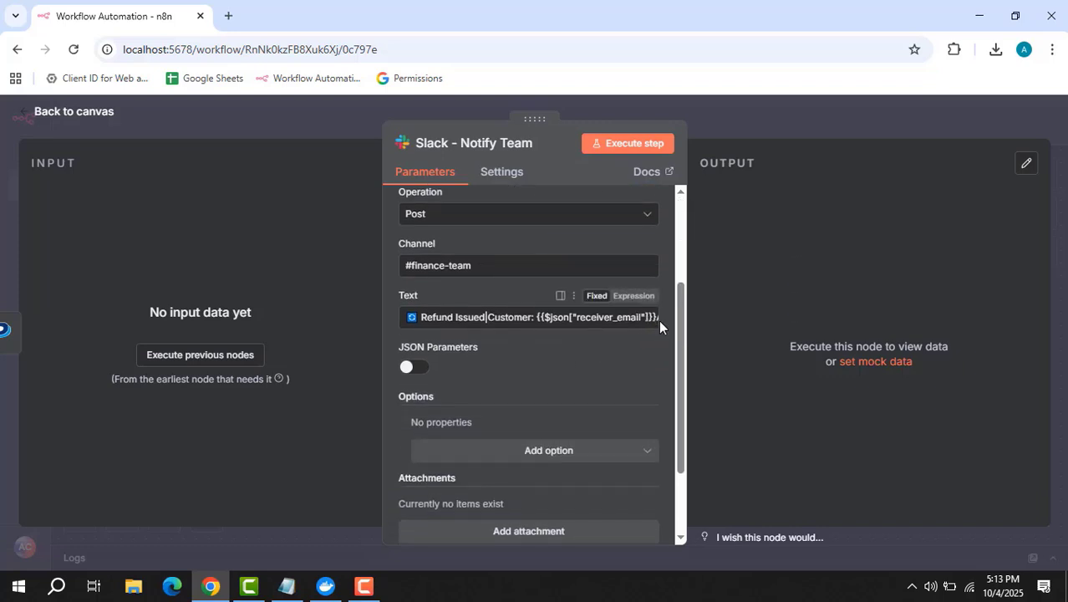
left_click(653, 325)
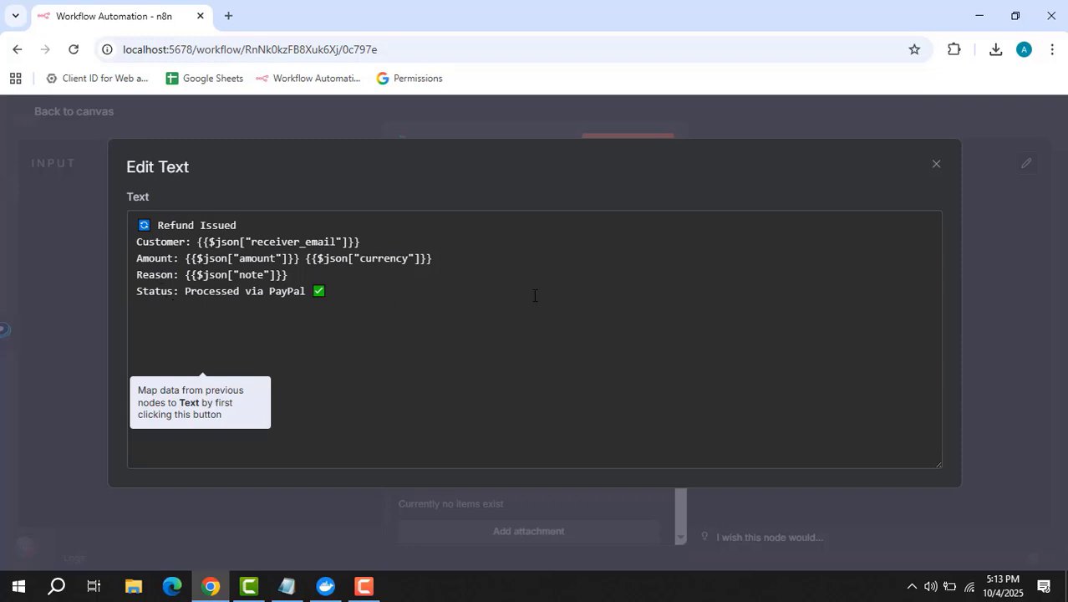
left_click(936, 165)
left_click(845, 124)
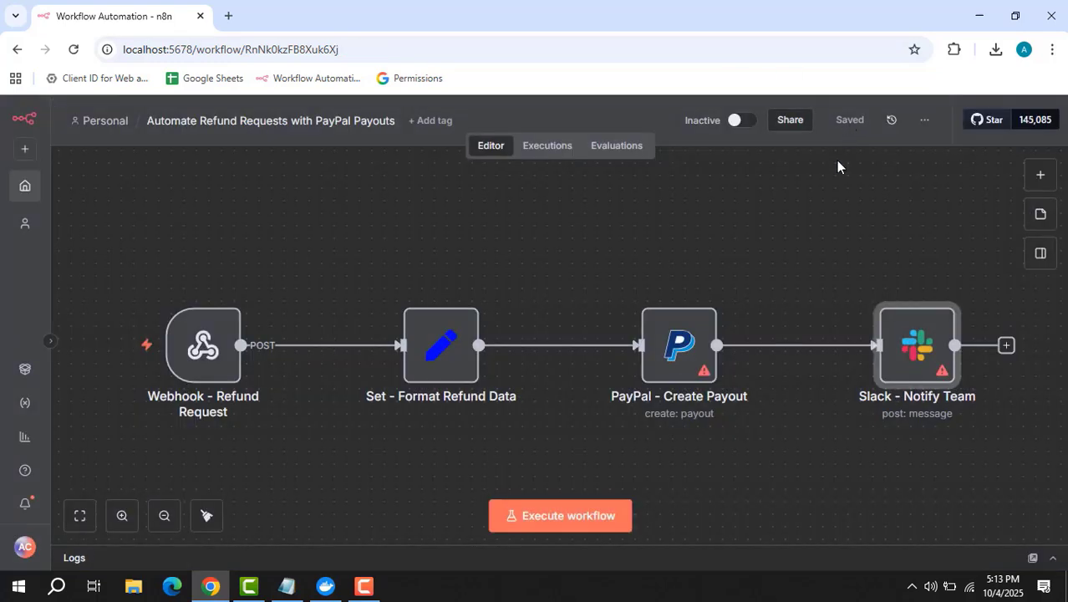
left_click(814, 245)
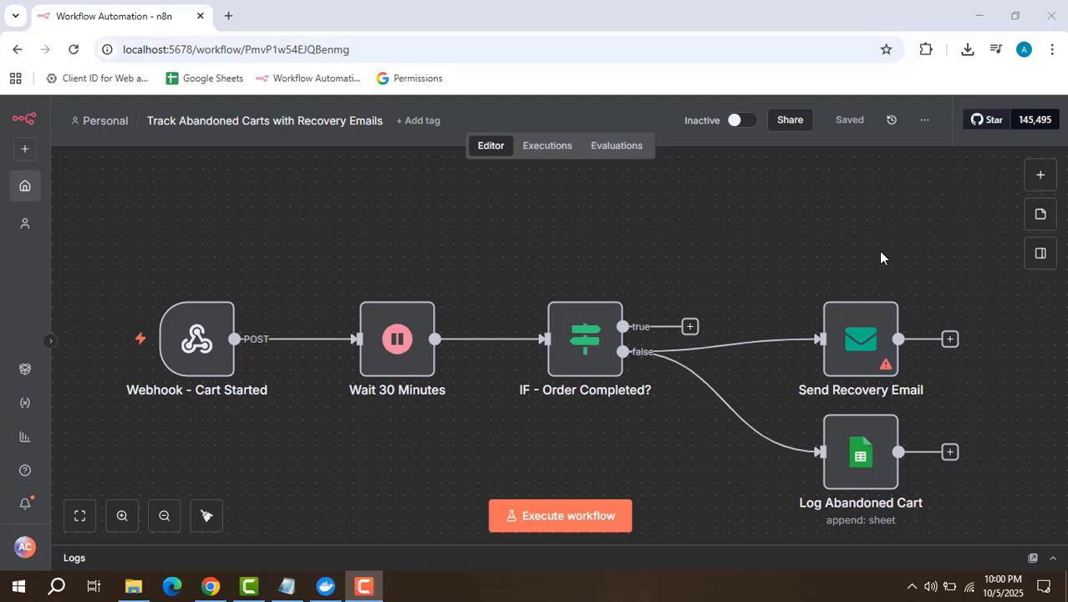
Review the HTTP method, path and response parameters of the Webhook - Cart Started node
left_click(203, 337)
double_click(202, 337)
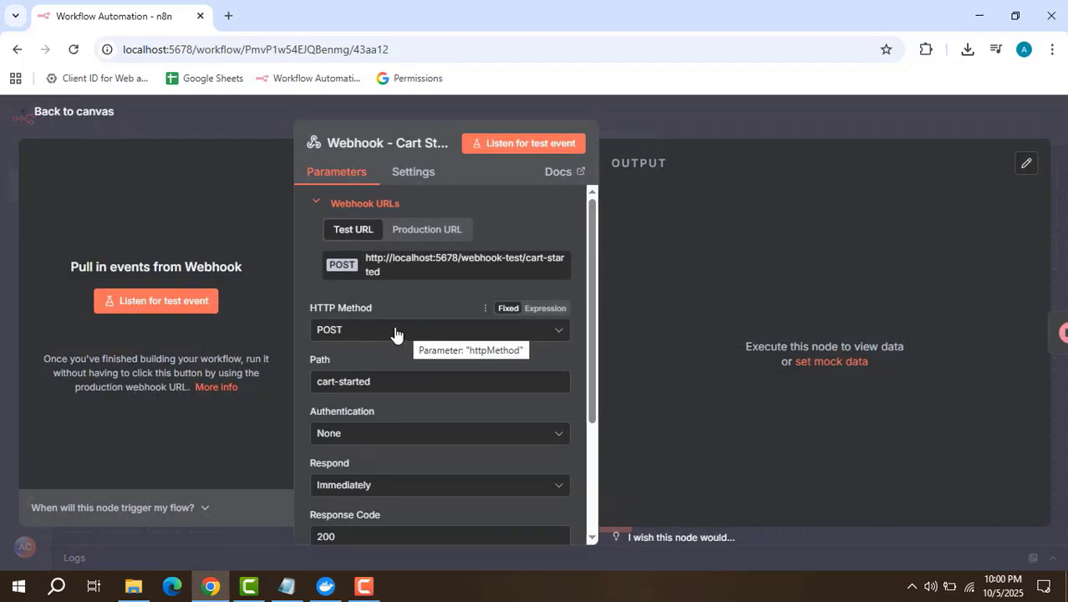
scroll(405, 334, "down", 2)
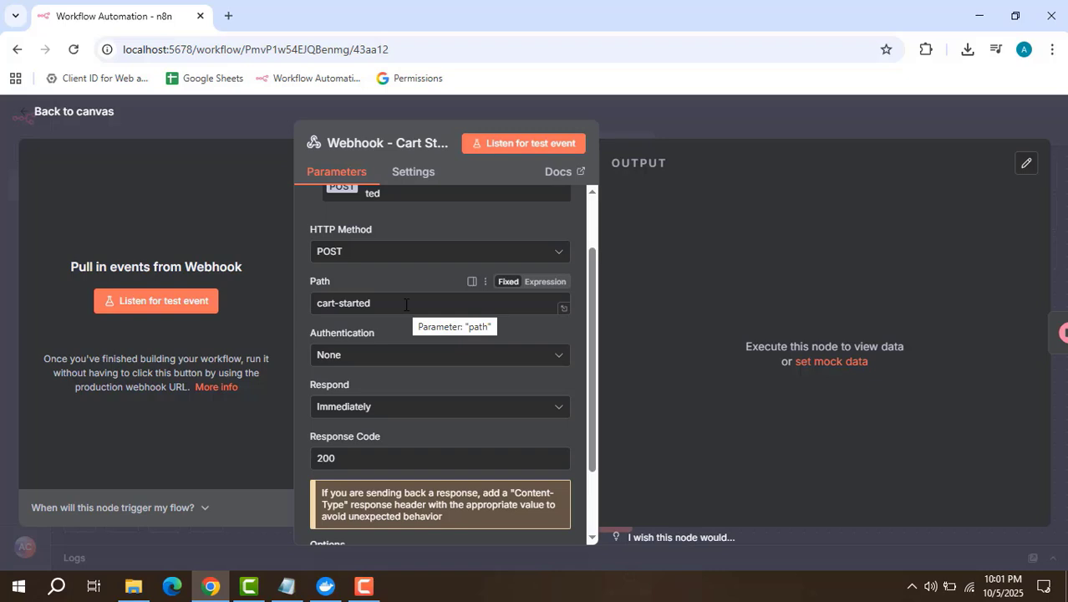
left_click(700, 122)
Review the Wait 30 Minutes node's interval settings and the boolean condition of the IF - Order Completed? node
double_click(412, 366)
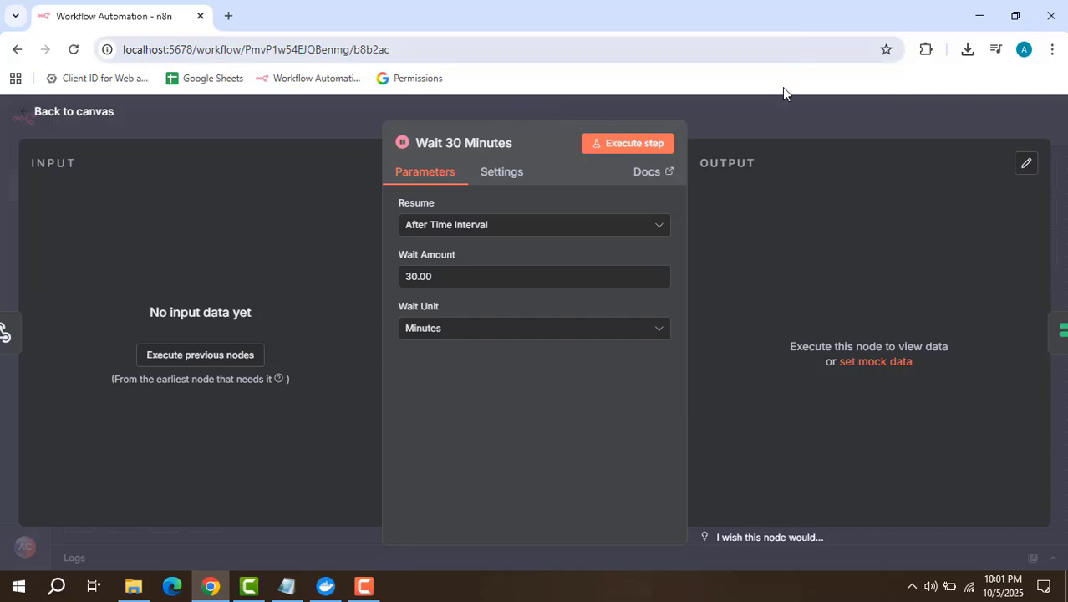
key("Escape")
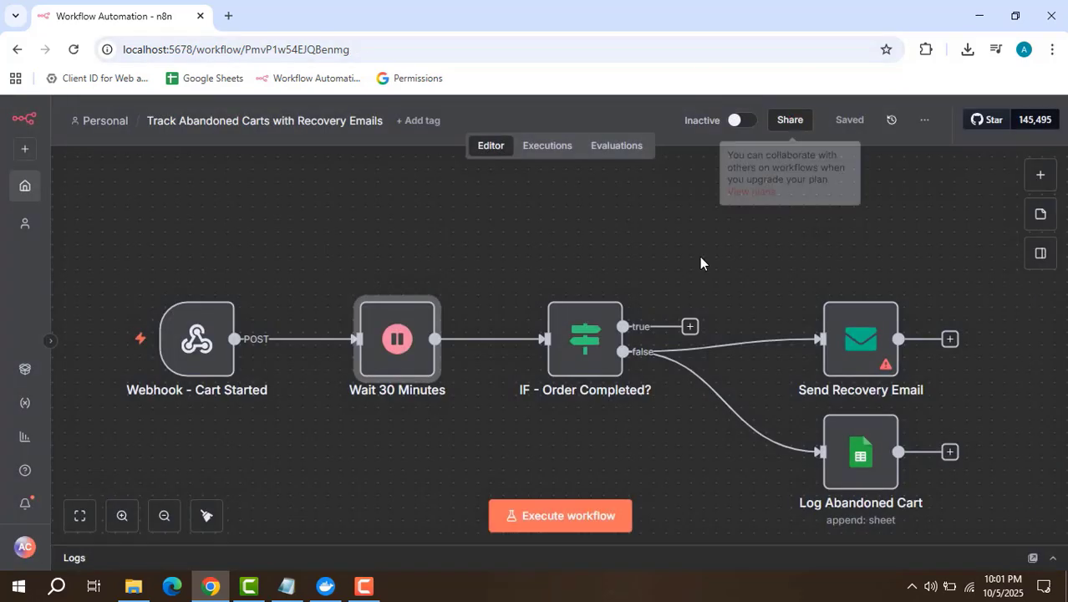
left_click(590, 337)
double_click(590, 338)
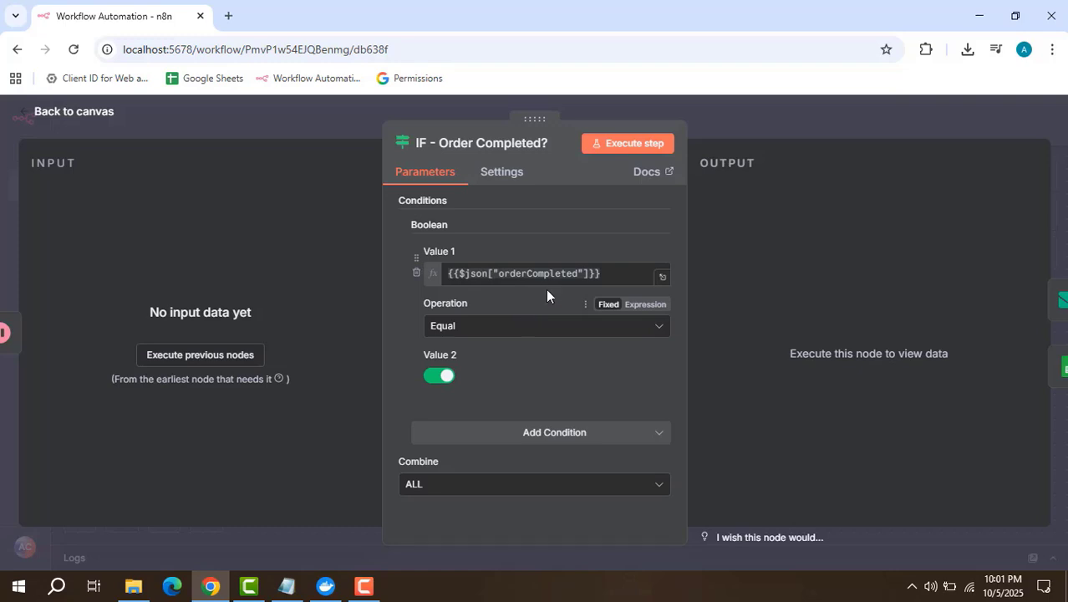
left_click(792, 111)
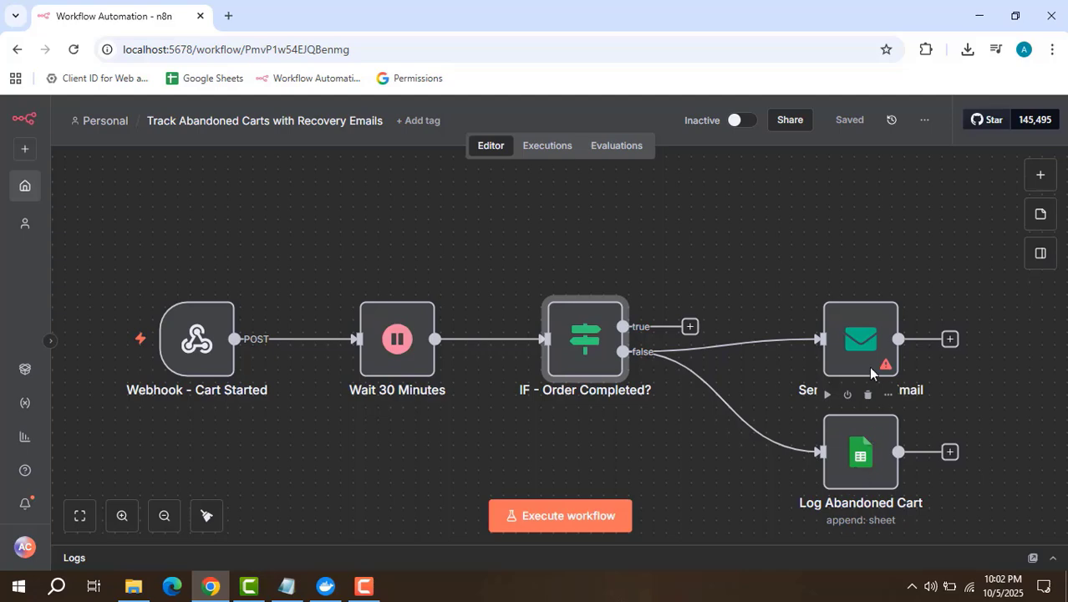
Review the Send Recovery Email node's addresses and subject, enlarging the text field to read the full message
double_click(860, 335)
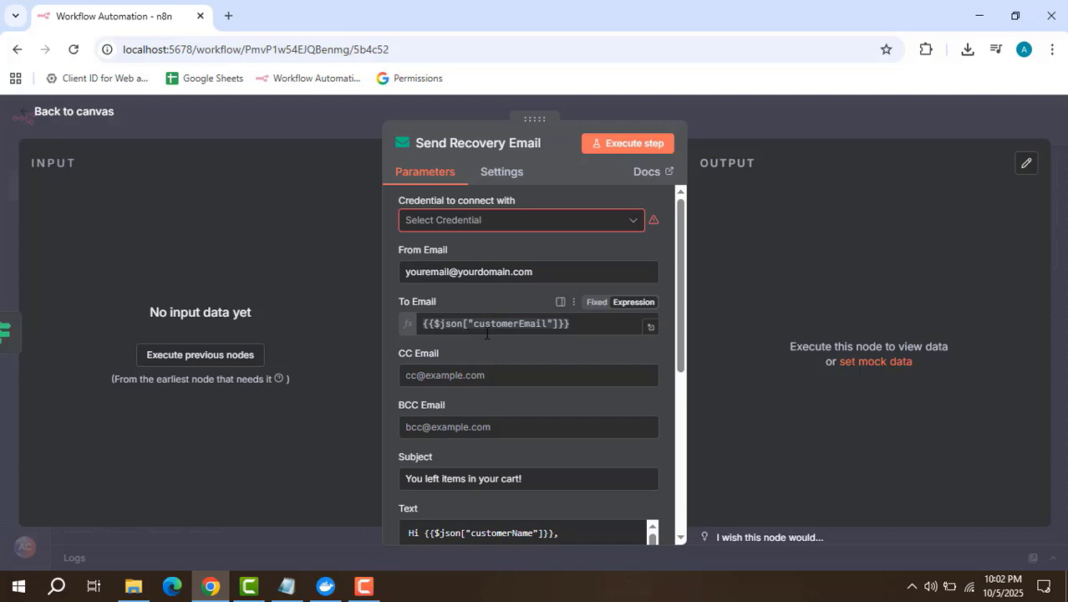
scroll(518, 349, "down", 2)
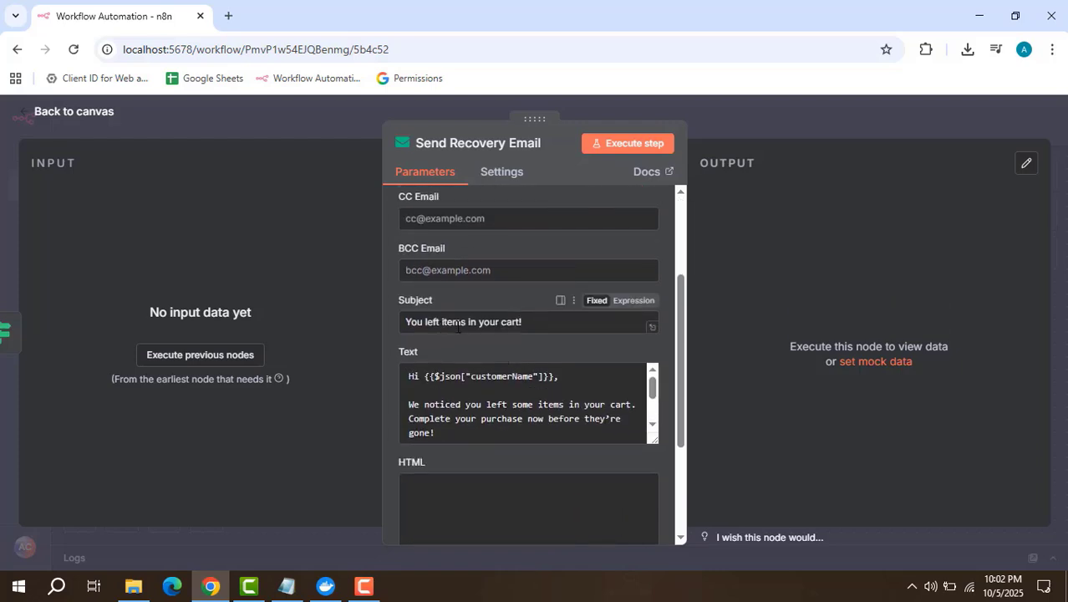
scroll(534, 327, "down", 1)
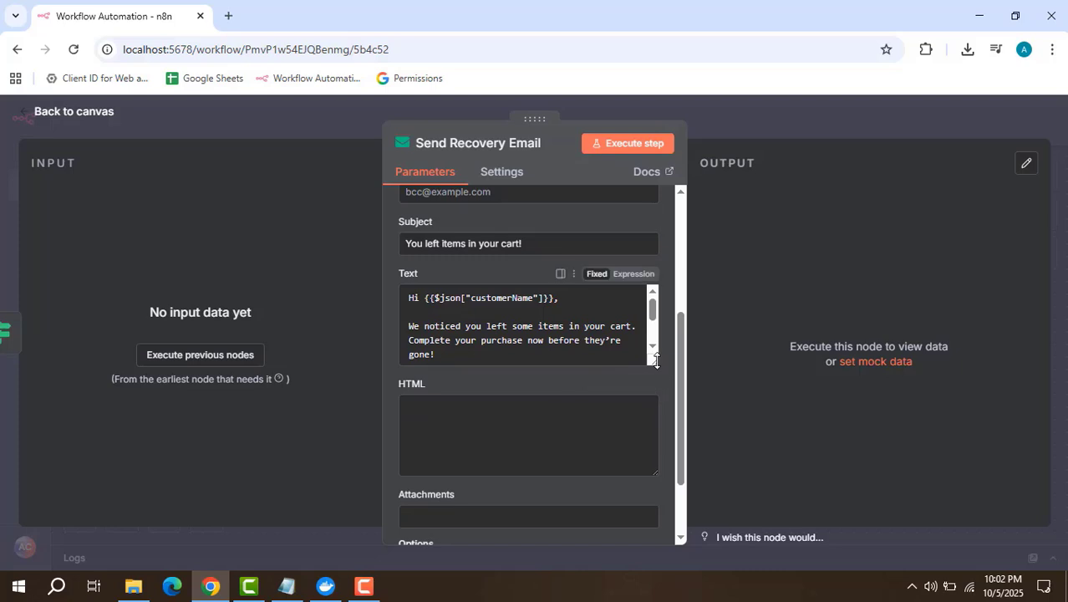
left_click_drag(656, 360, 645, 468)
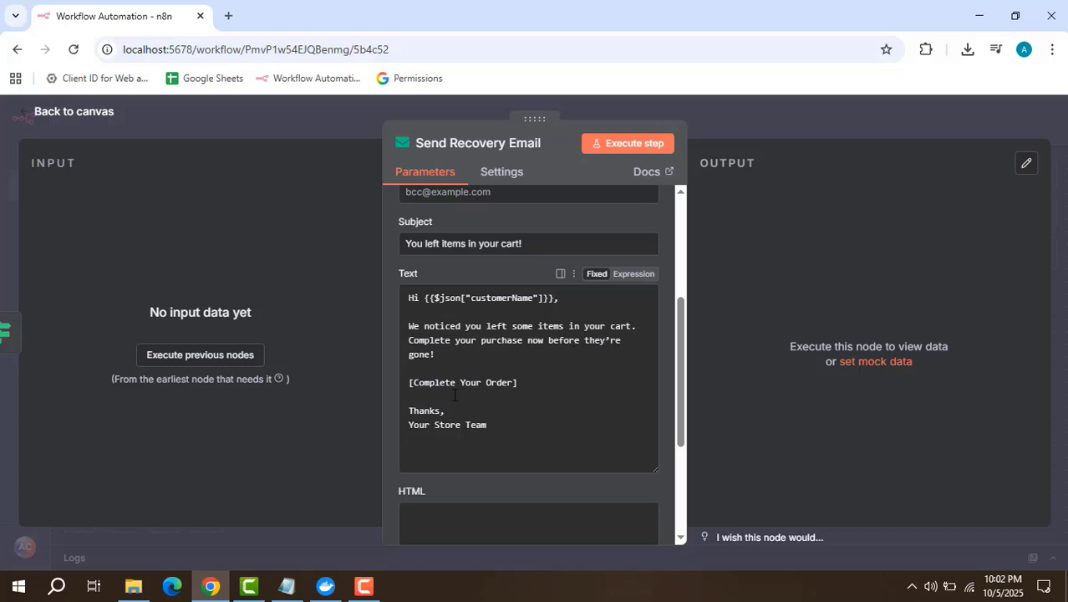
left_click(711, 127)
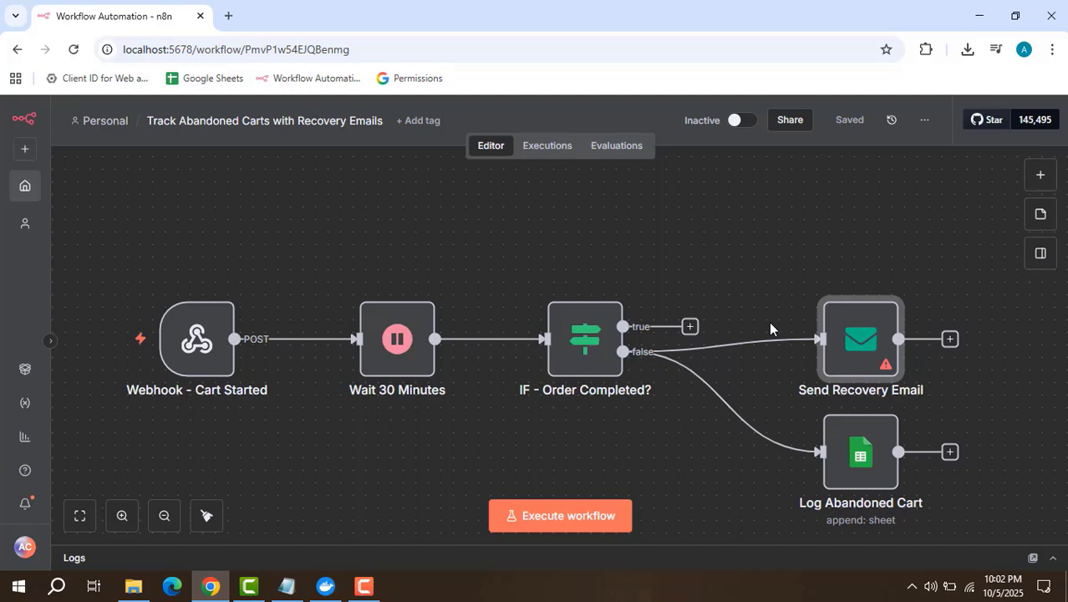
Review the resource, operation, spreadsheet ID, range and key row parameters of the Log Abandoned Cart node
double_click(851, 459)
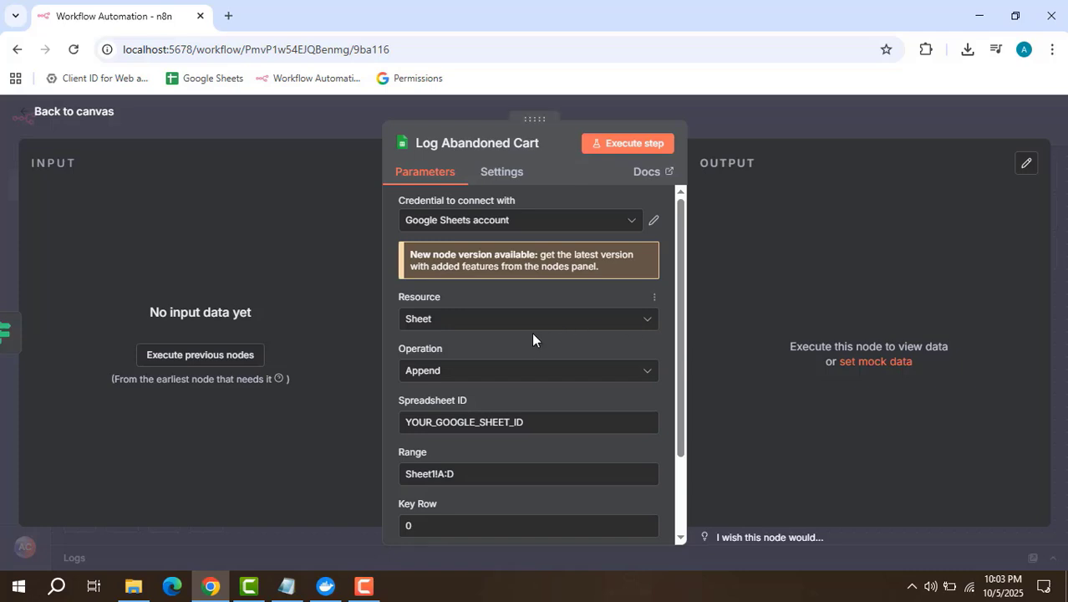
scroll(522, 317, "down", 2)
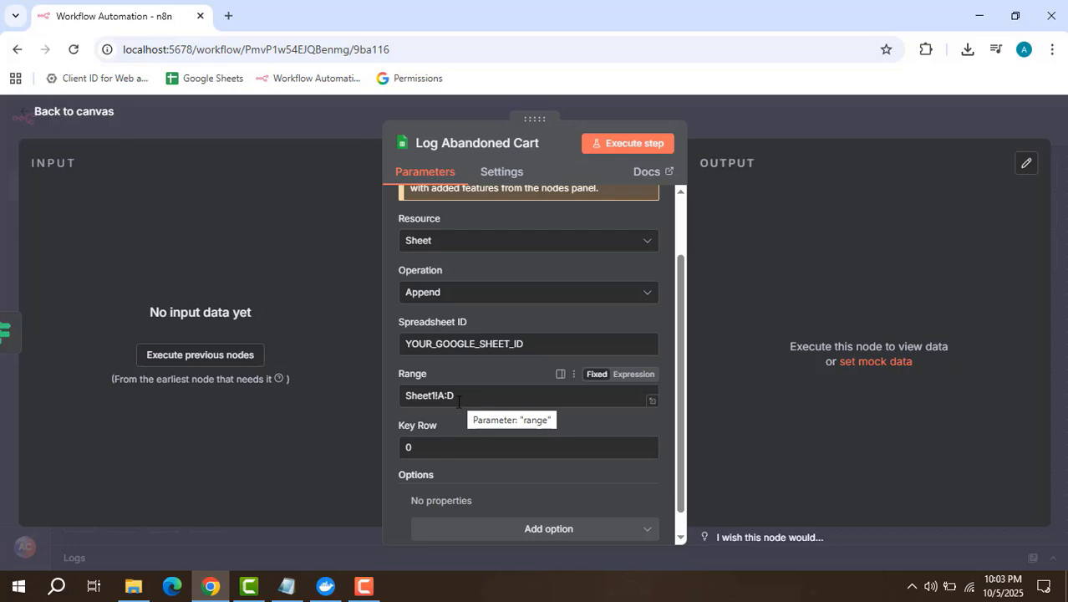
left_click(790, 129)
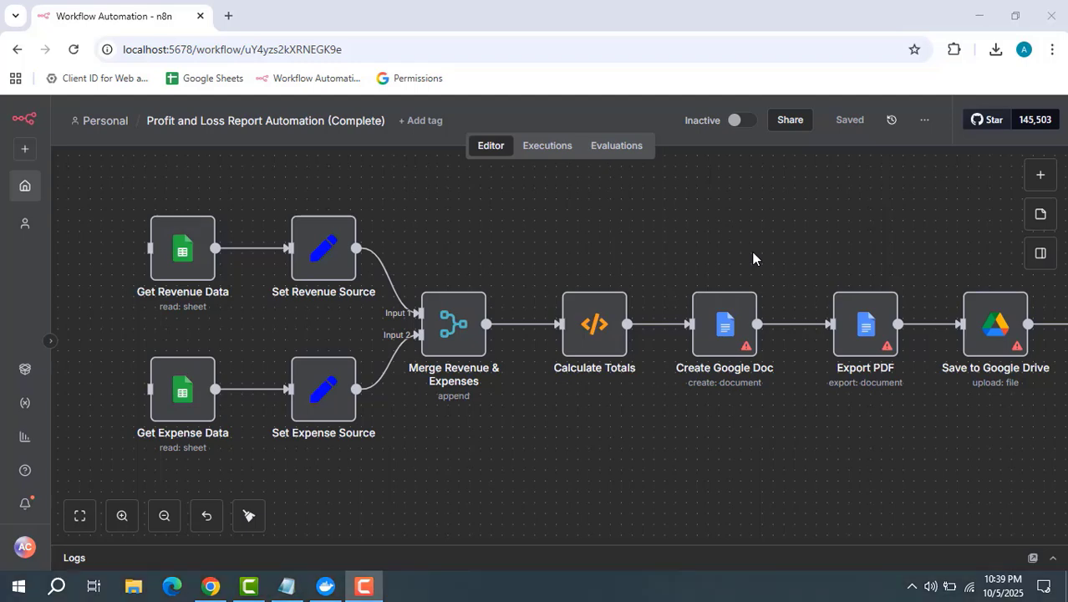
In the Profit and Loss Report Automation workflow, review the Get Revenue Data node's operation, spreadsheet ID, range and row parameters
left_click(179, 257)
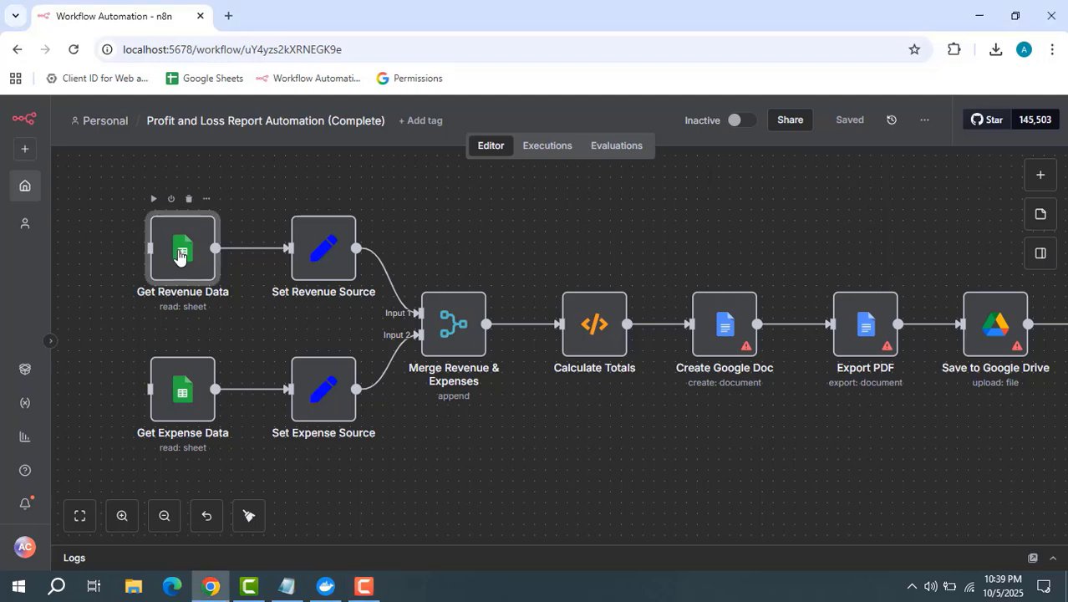
double_click(179, 257)
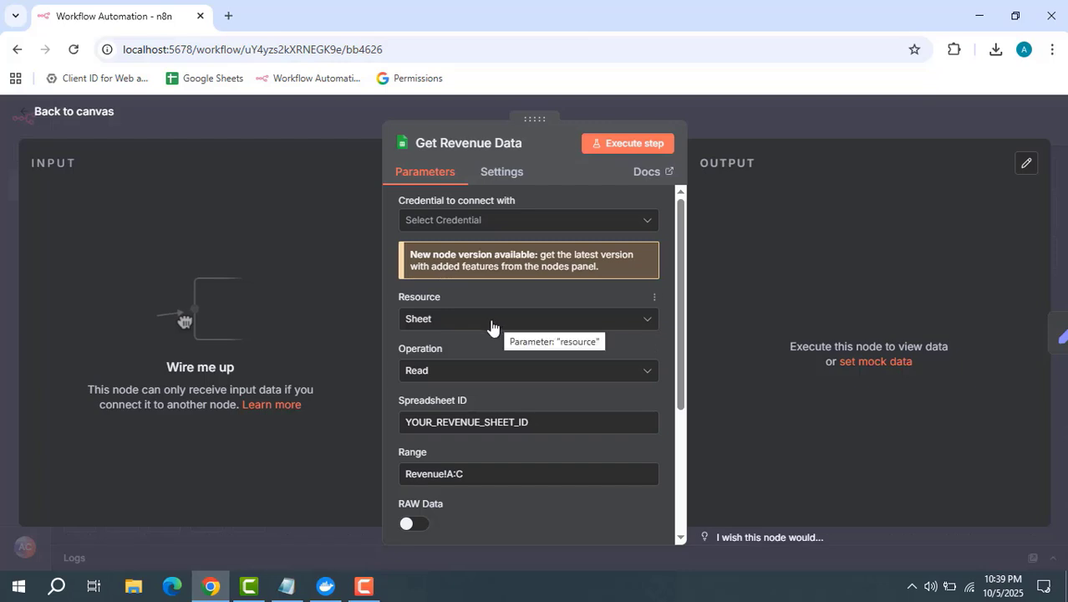
scroll(501, 322, "down", 1)
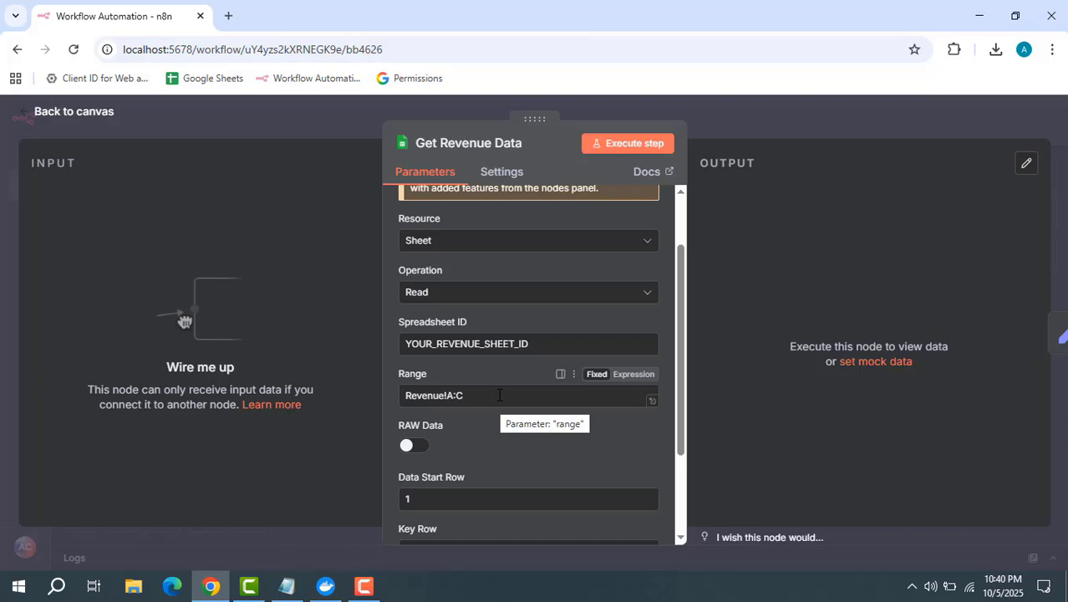
scroll(501, 385, "down", 1)
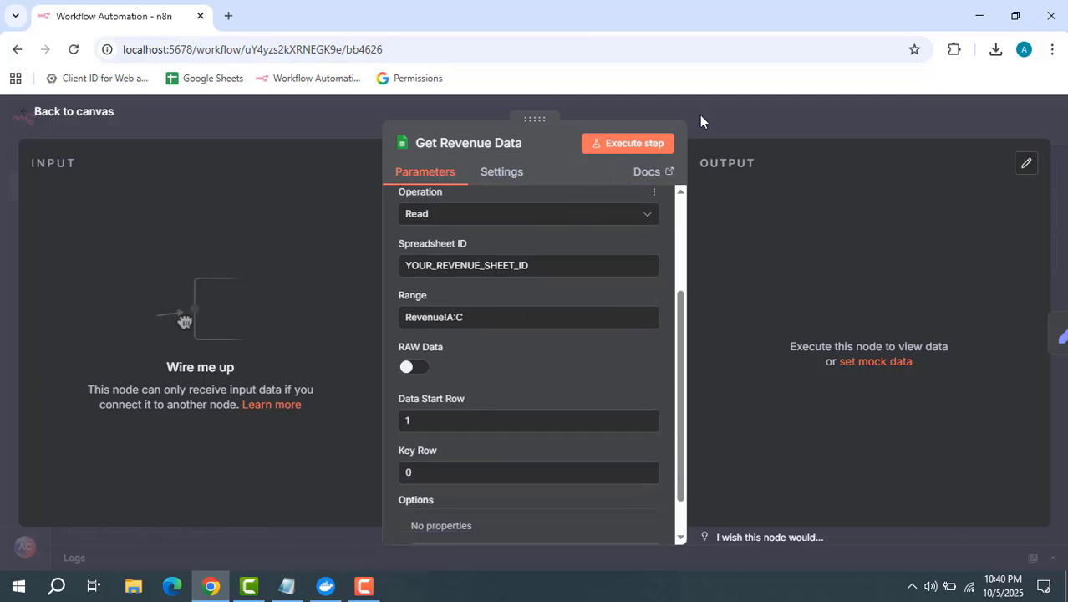
left_click(759, 117)
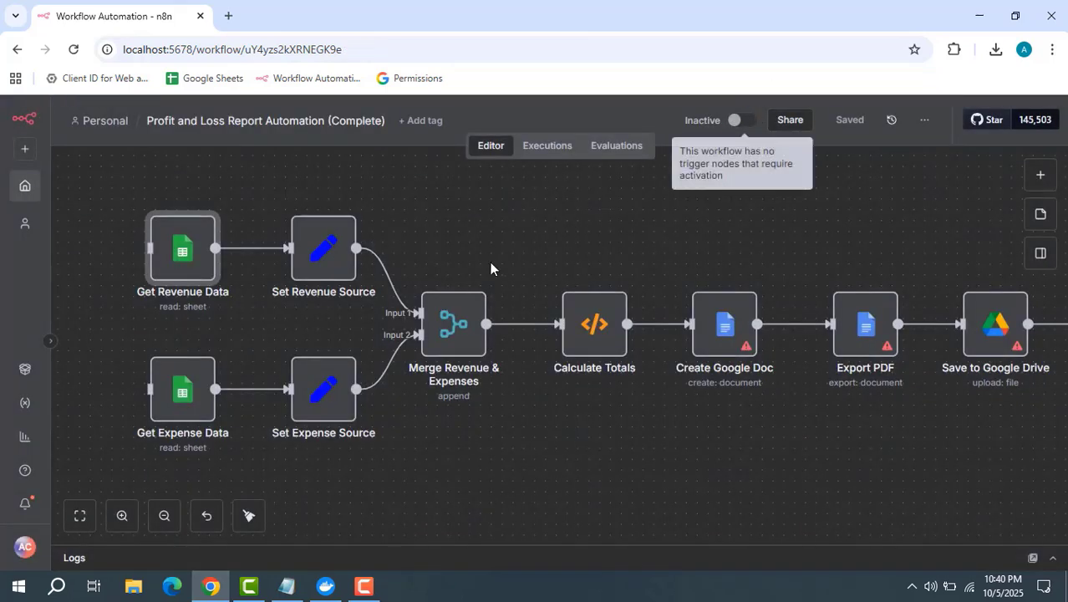
Examine the string name and value assigned in the Set Revenue Source node, then return to the canvas
double_click(331, 264)
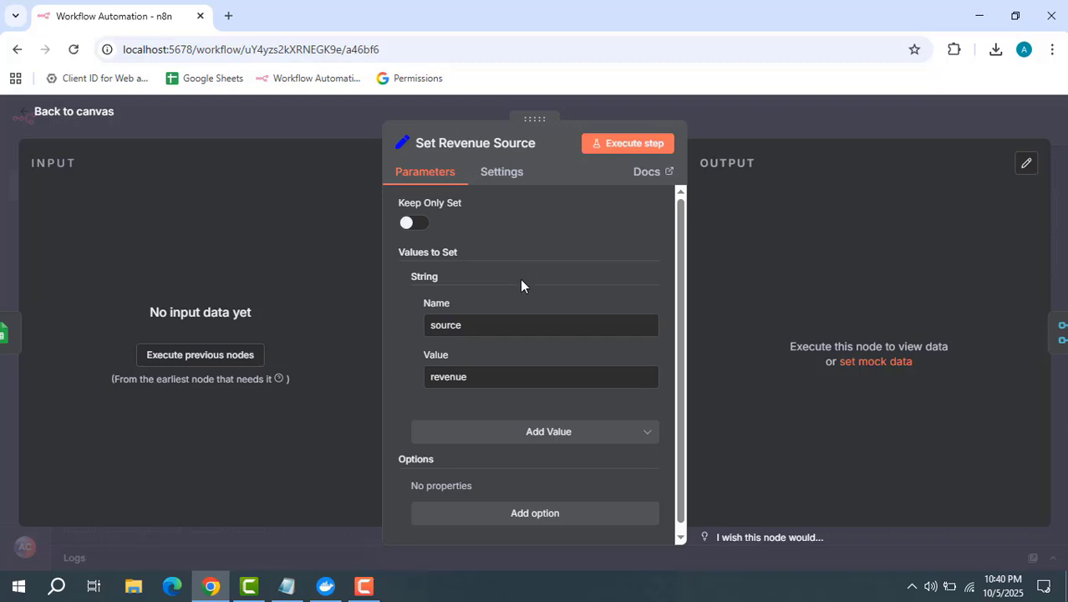
scroll(524, 291, "down", 1)
scroll(526, 290, "up", 1)
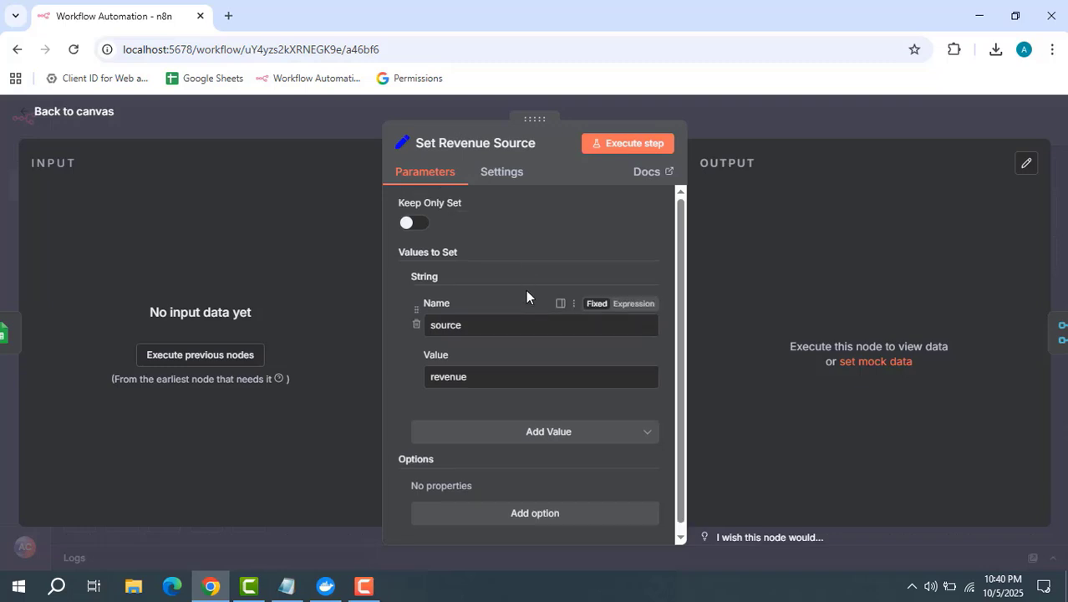
left_click(740, 119)
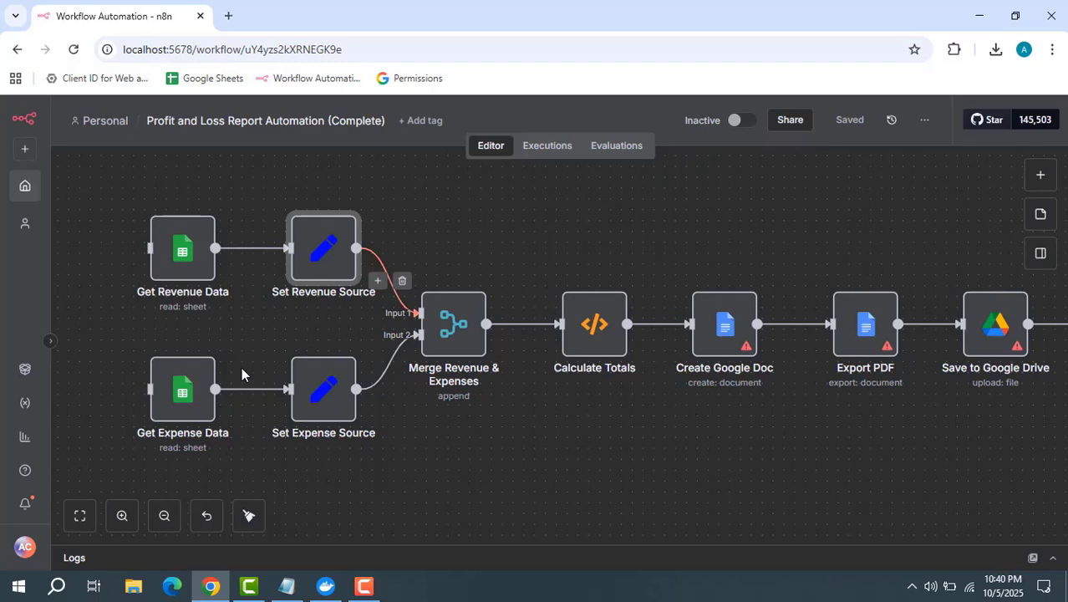
Review the Get Expense Data node's sheet-reading parameters and the string value assigned in the Set Expense Source node
mouse_move(184, 393)
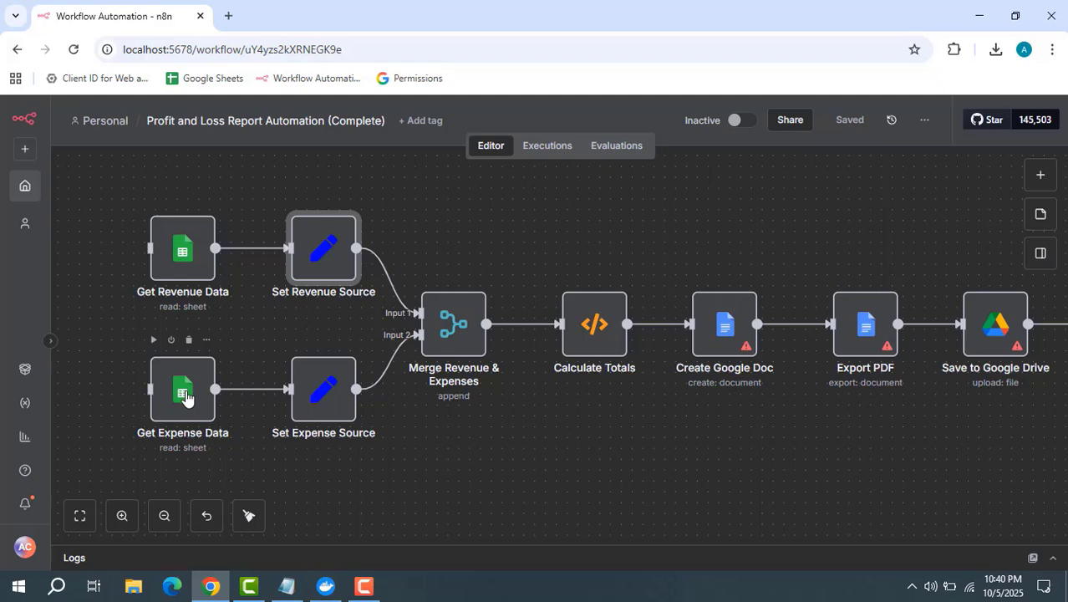
double_click(186, 398)
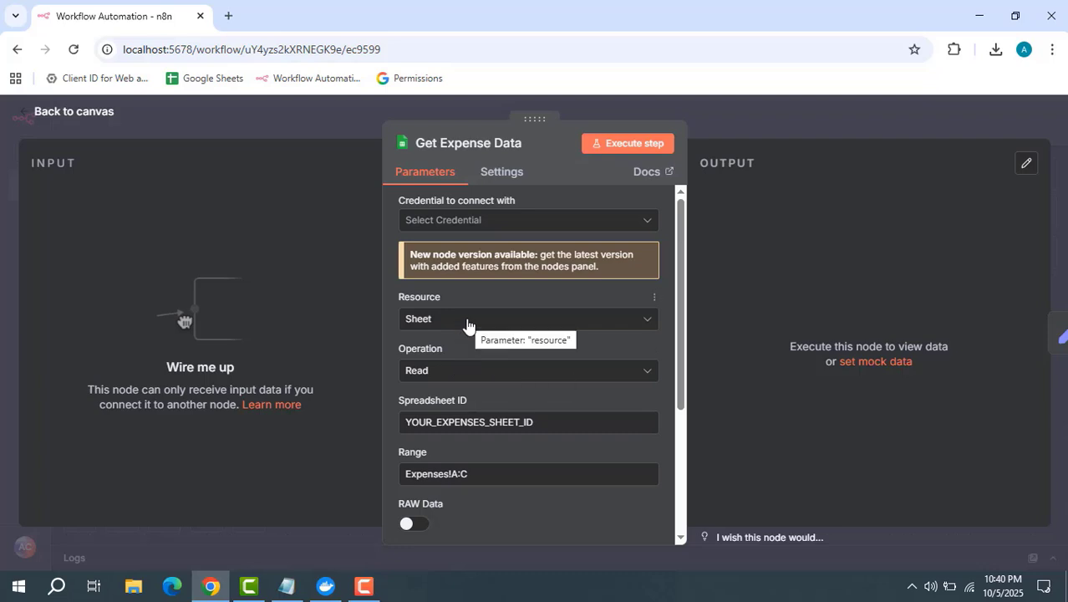
scroll(470, 327, "down", 1)
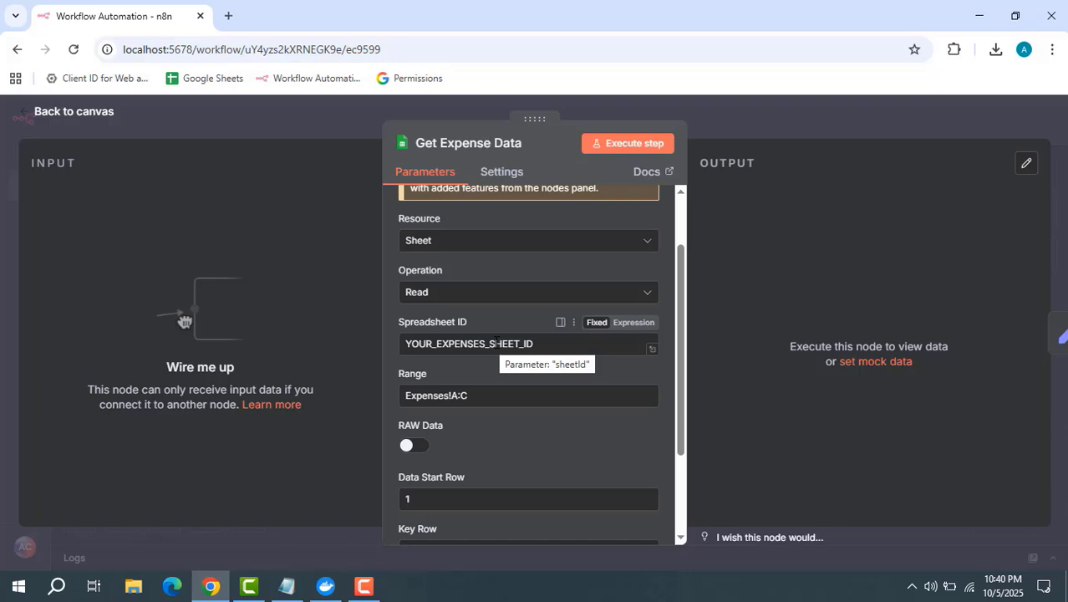
left_click(761, 112)
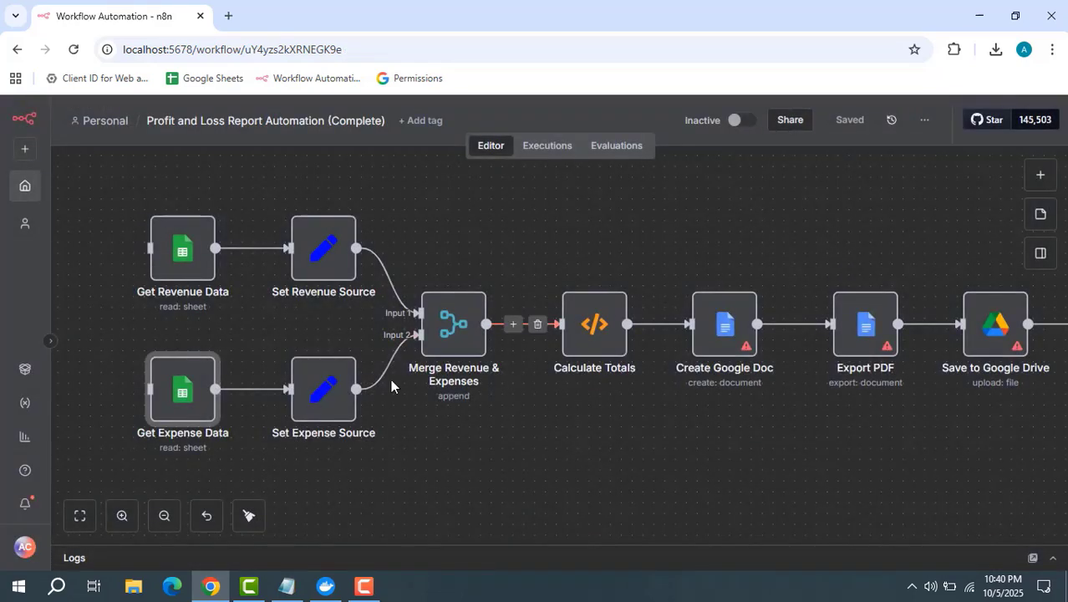
double_click(326, 391)
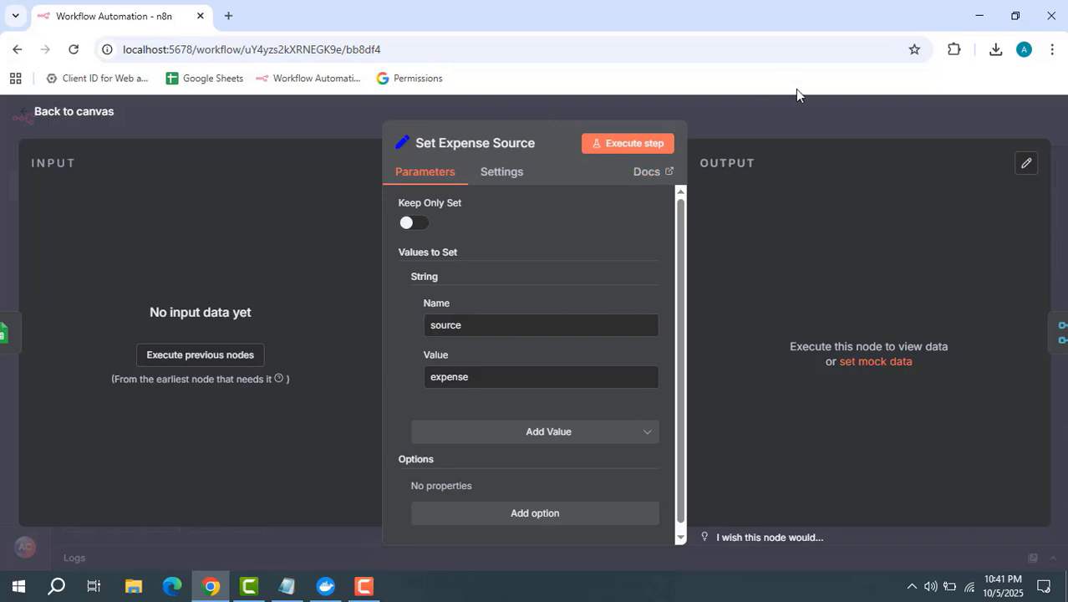
left_click(777, 134)
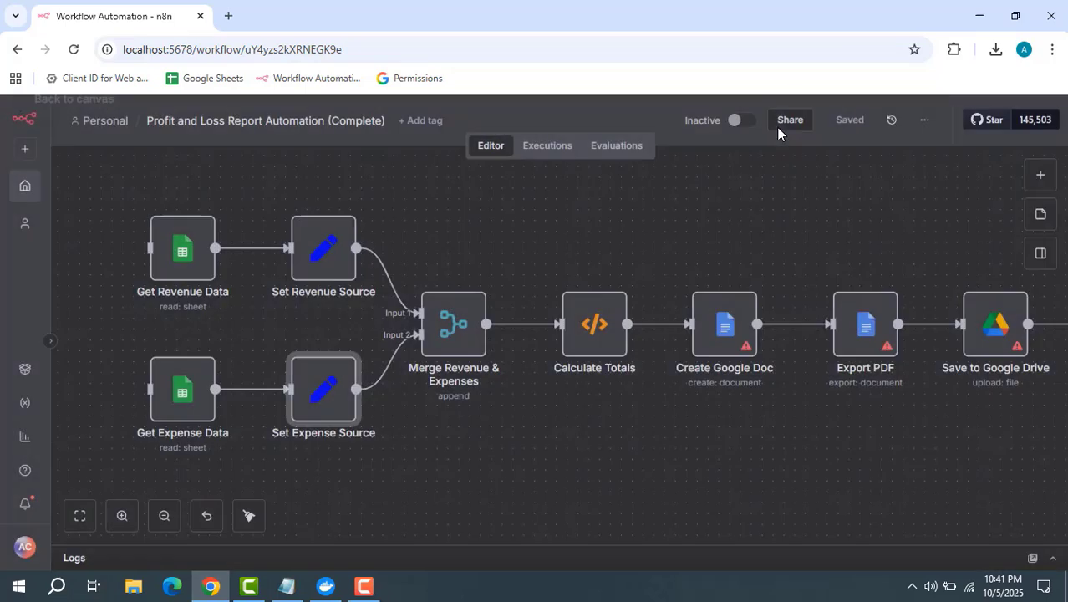
Review the available modes of the Merge Revenue & Expenses node, keep Append selected and return to the canvas
double_click(456, 332)
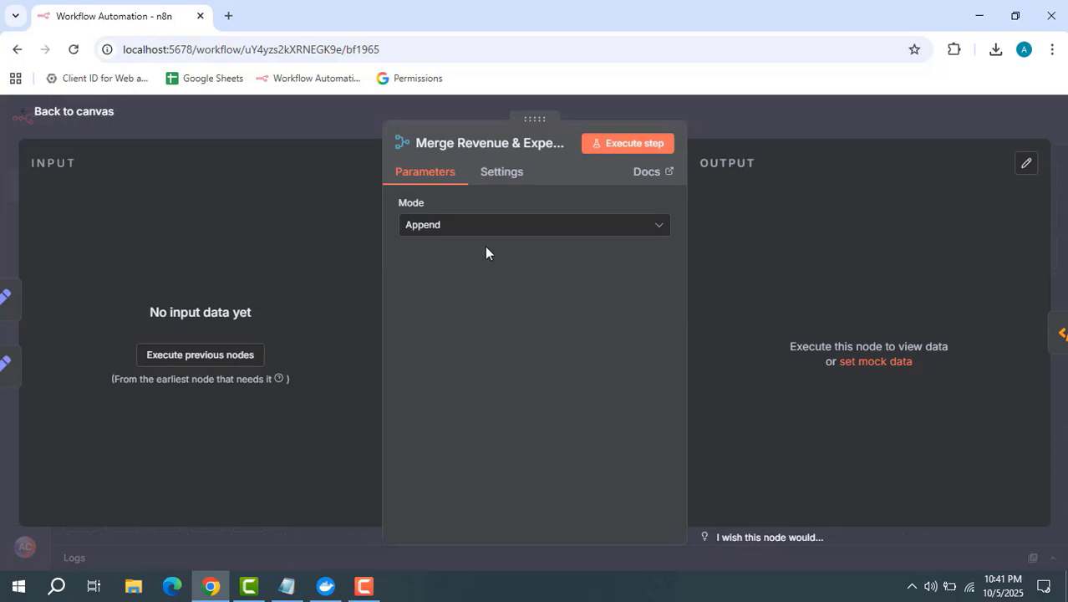
left_click(533, 231)
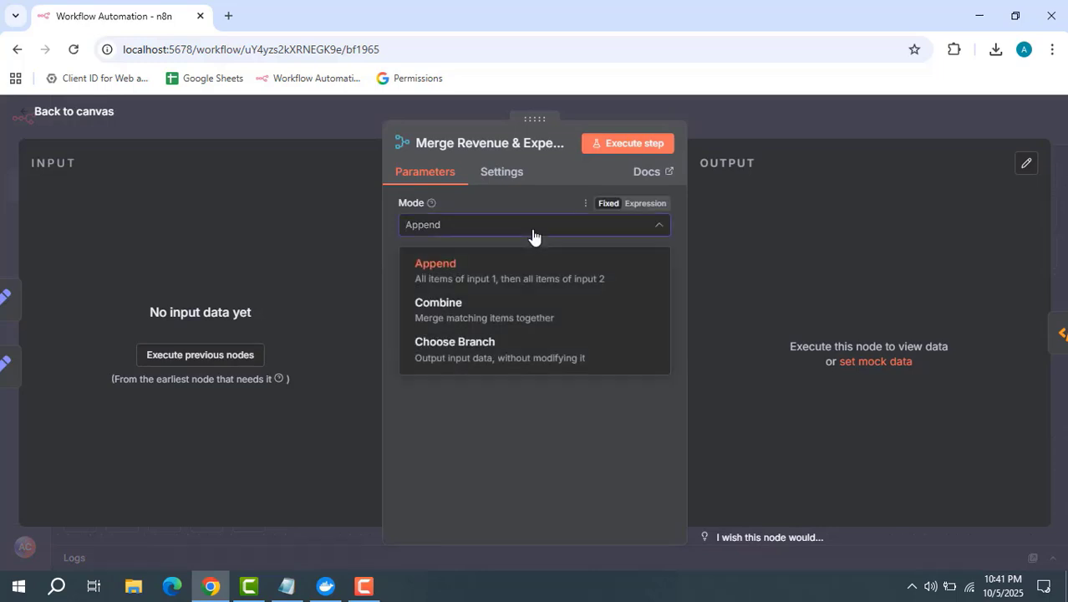
left_click(506, 265)
left_click(743, 128)
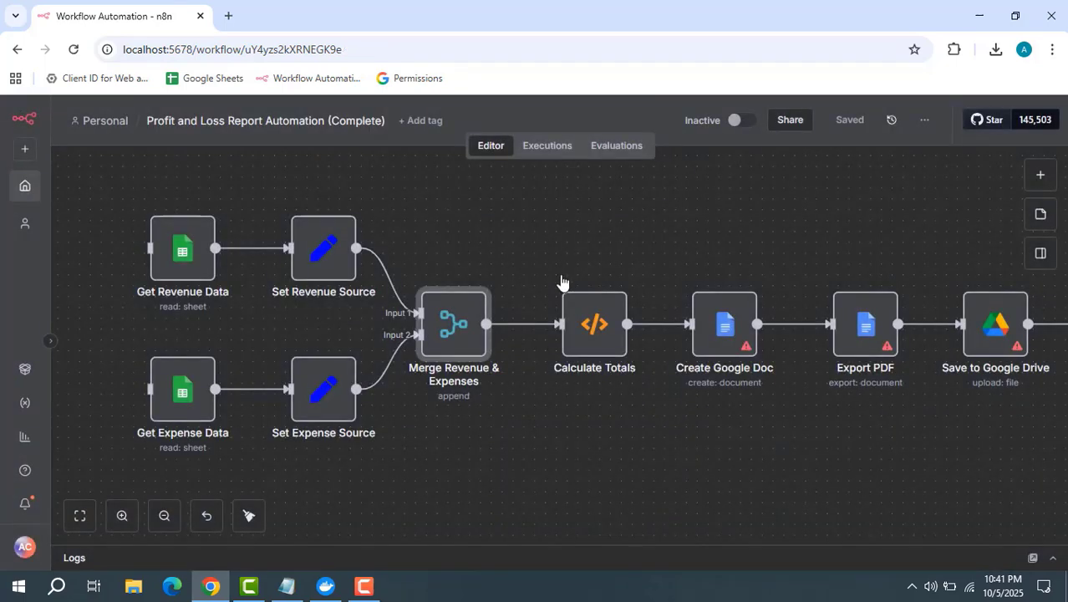
Read the Calculate Totals node's full JavaScript code in the enlarged editor, then return to the canvas
left_click_drag(616, 239, 486, 246)
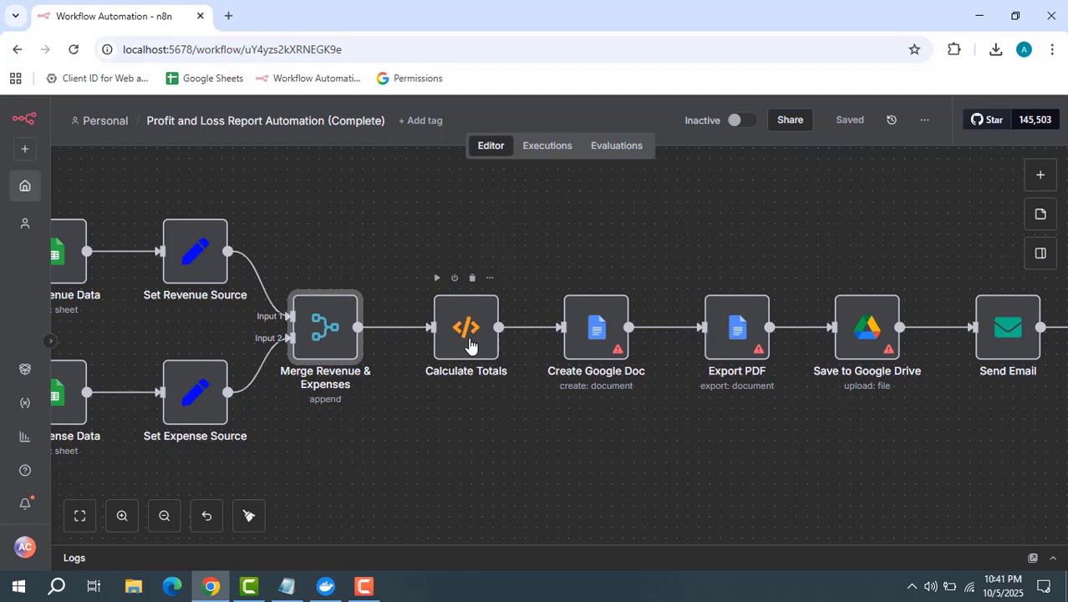
double_click(469, 344)
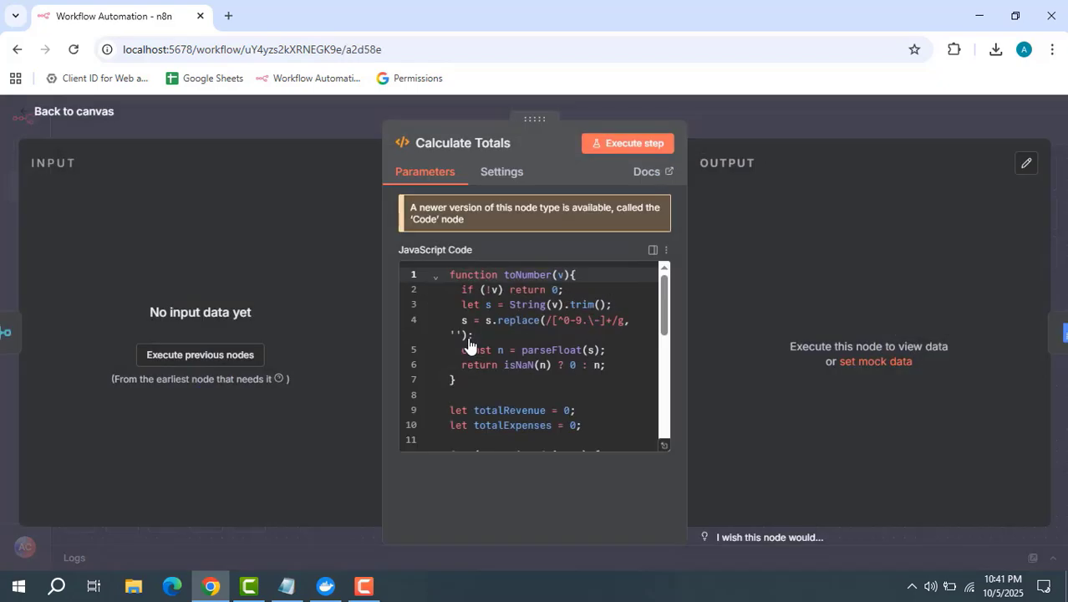
left_click(665, 447)
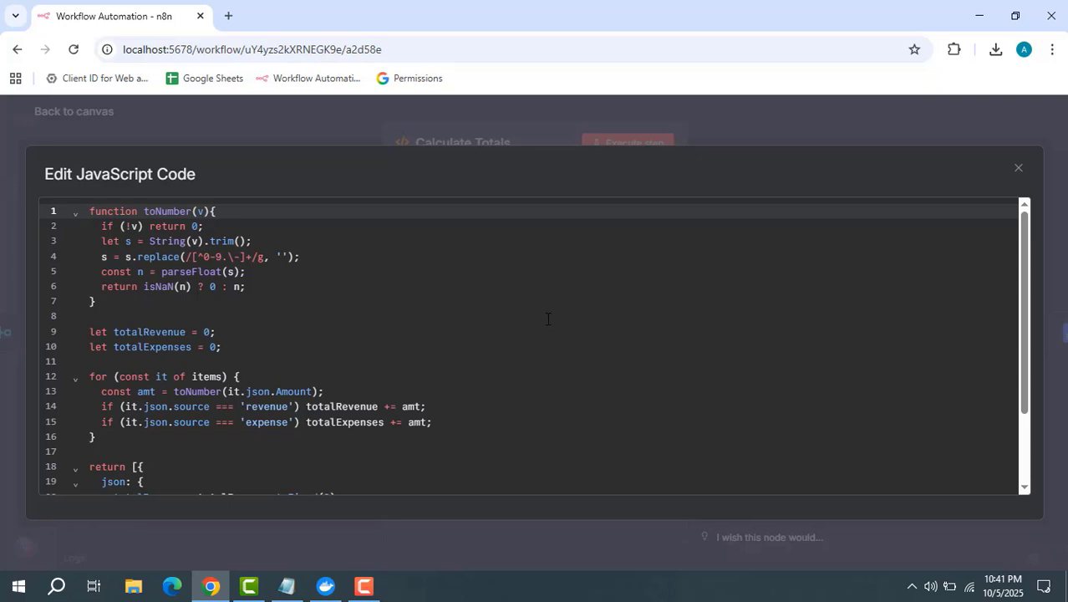
scroll(564, 307, "down", 3)
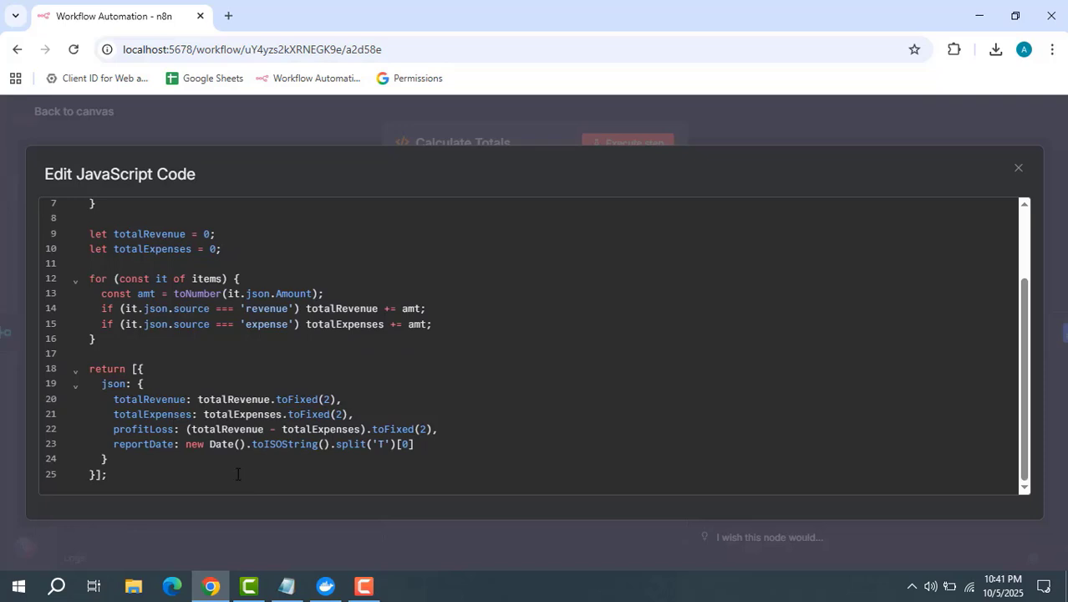
left_click(728, 113)
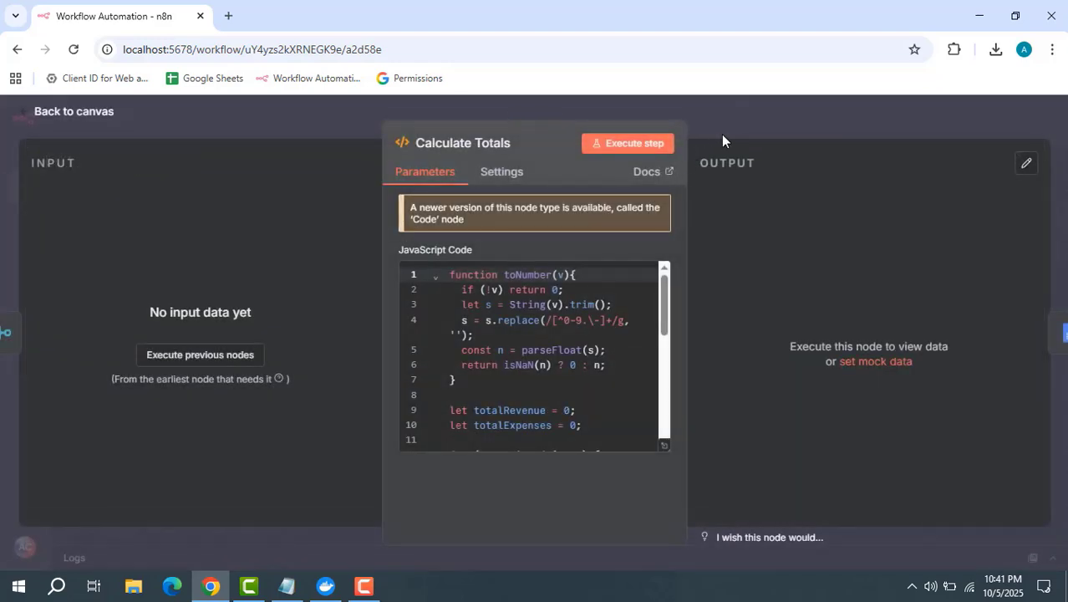
left_click(723, 139)
scroll(657, 234, "right", 3)
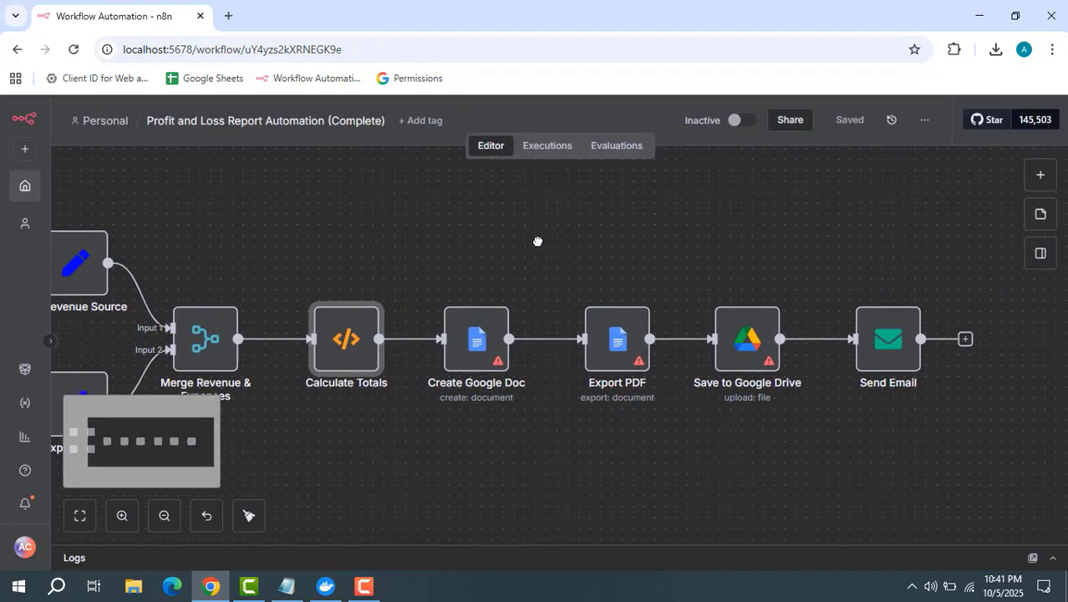
Review the Create Google Doc node's parameters and title, then the Export PDF node's resource and operation, returning to the canvas
double_click(481, 343)
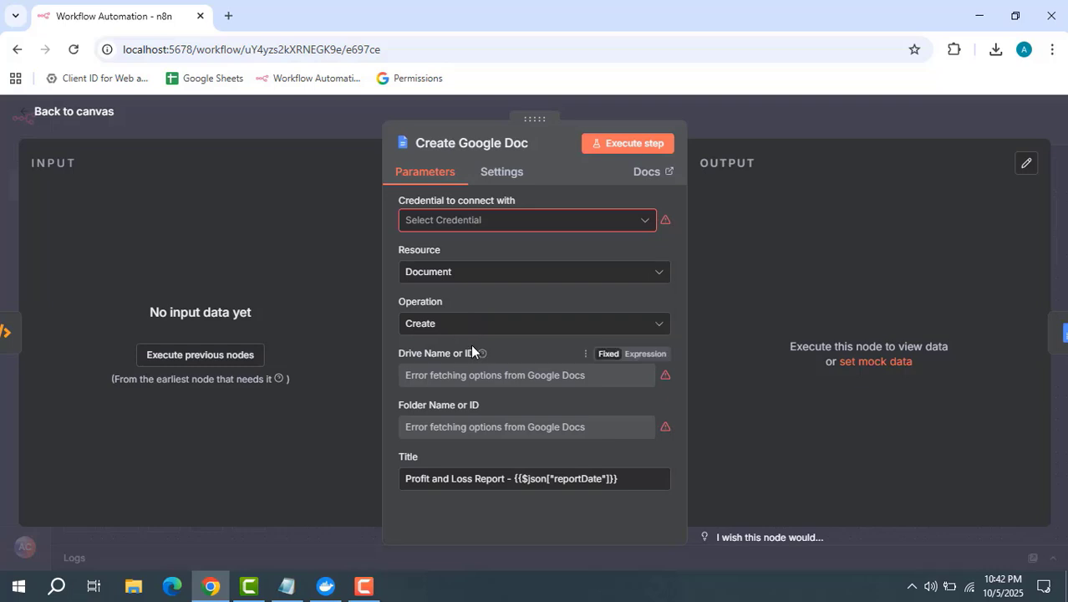
left_click(615, 484)
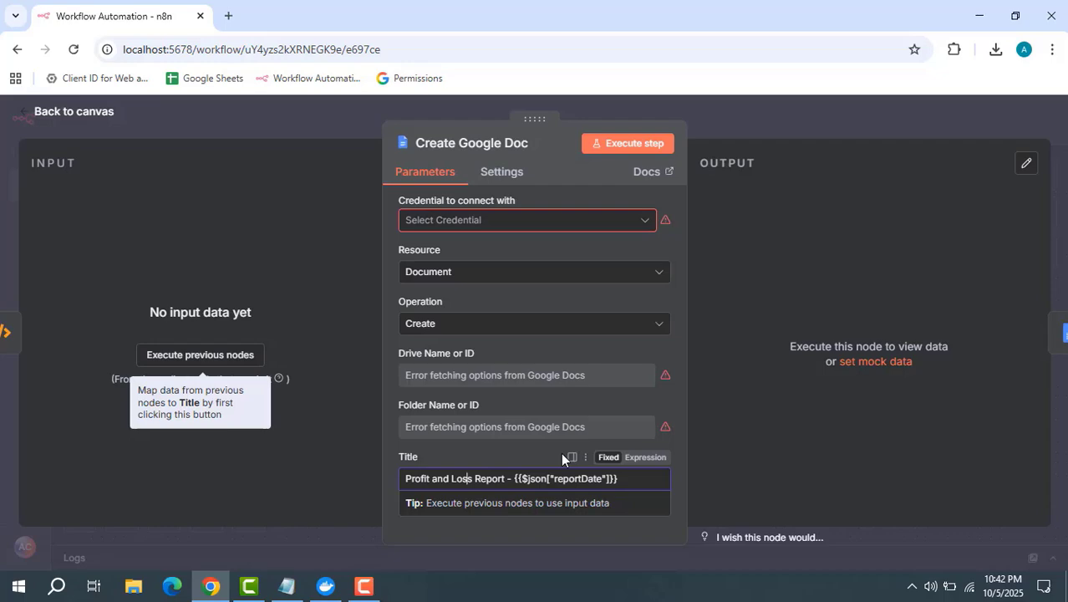
left_click(702, 117)
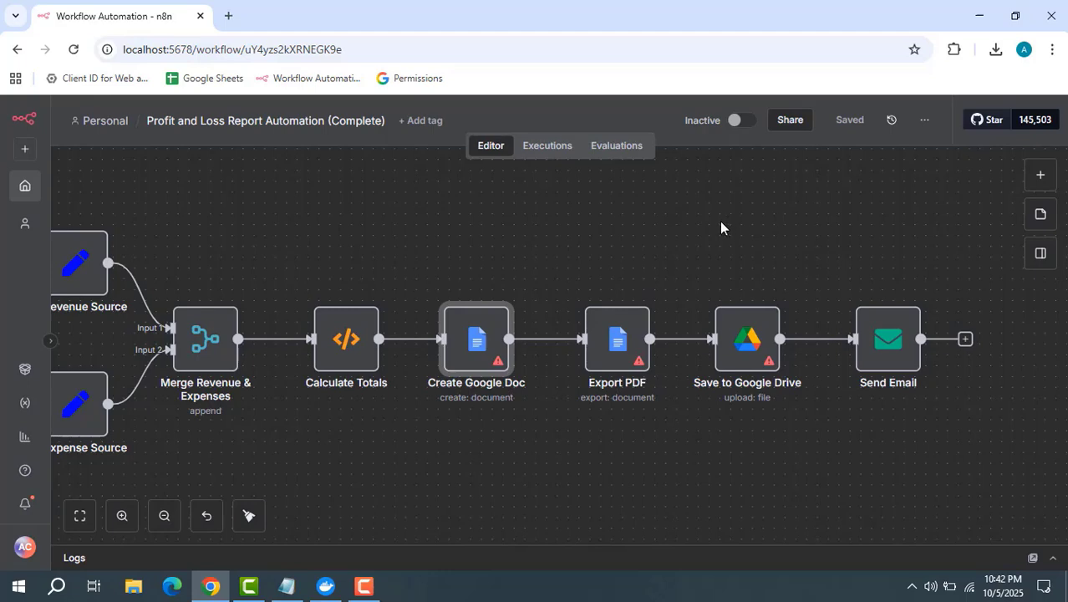
double_click(616, 341)
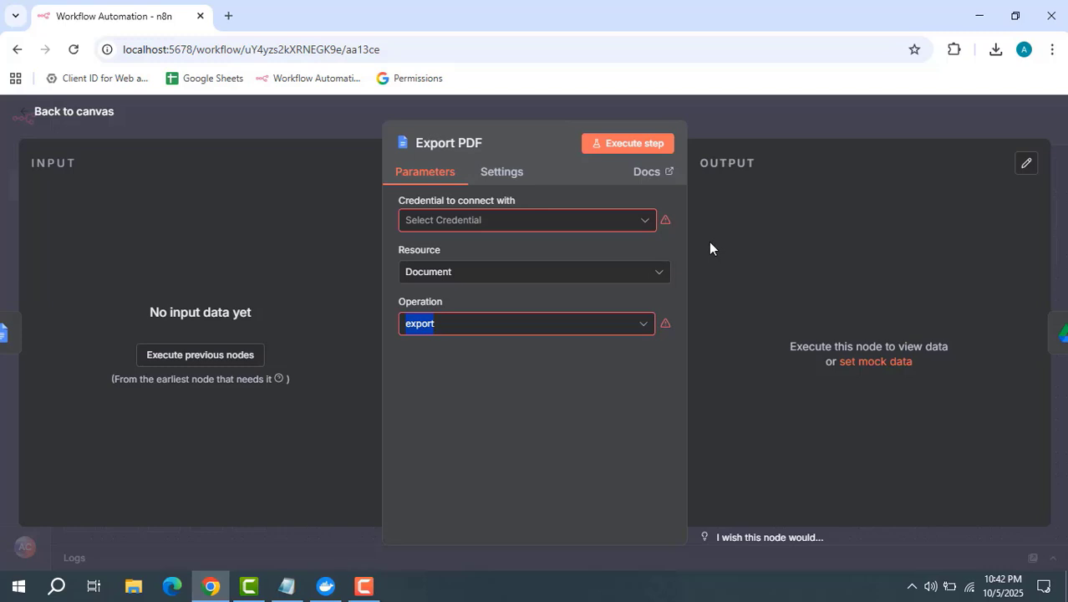
left_click(789, 112)
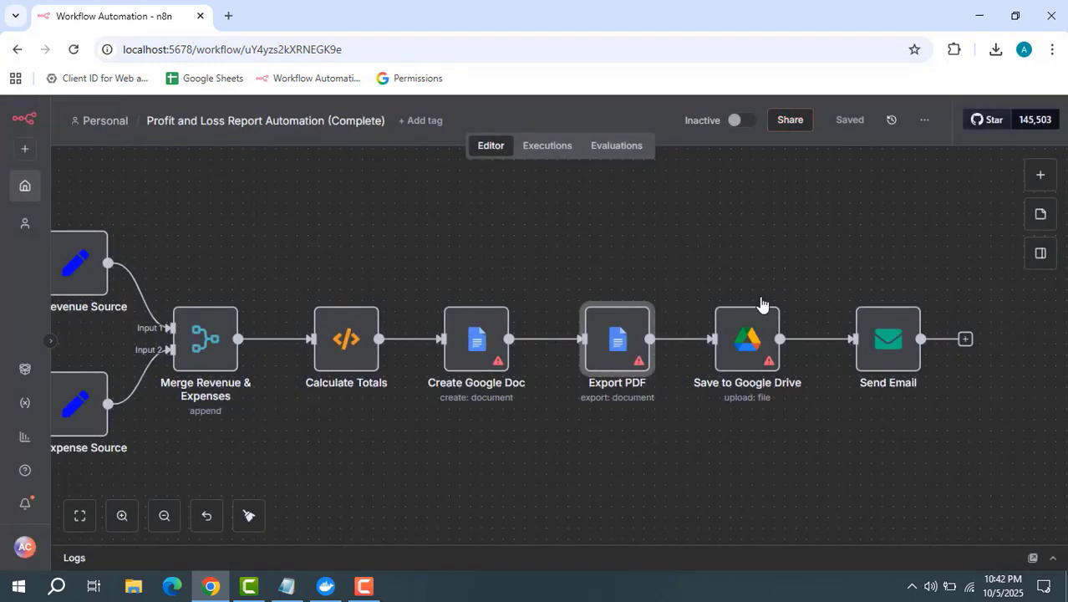
Examine the Save to Google Drive node's upload operation, binary field, file name and parent folder settings, then return to the canvas
double_click(744, 343)
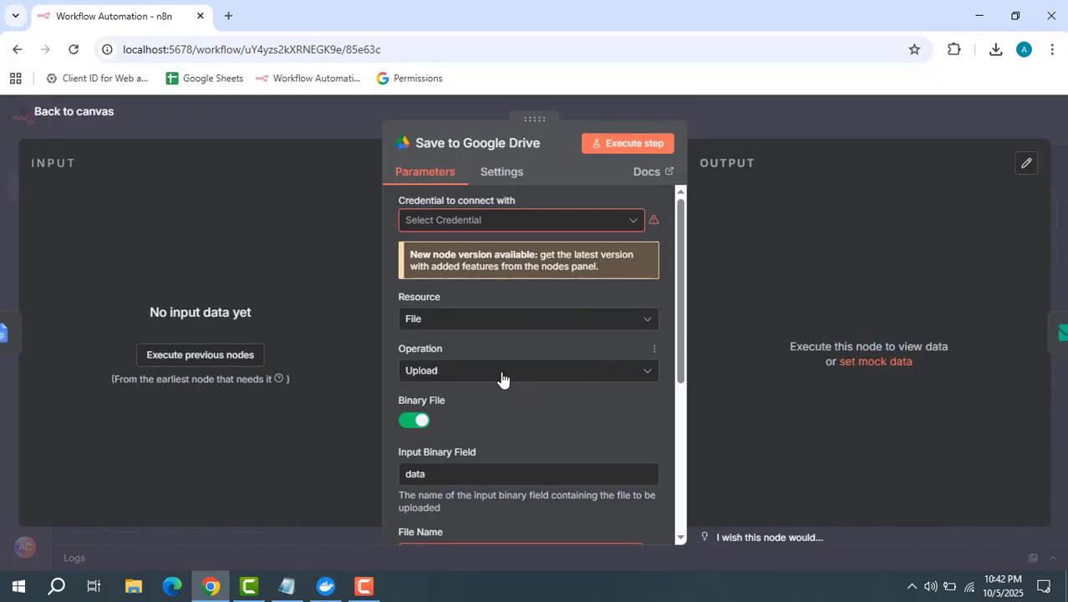
scroll(504, 375, "down", 2)
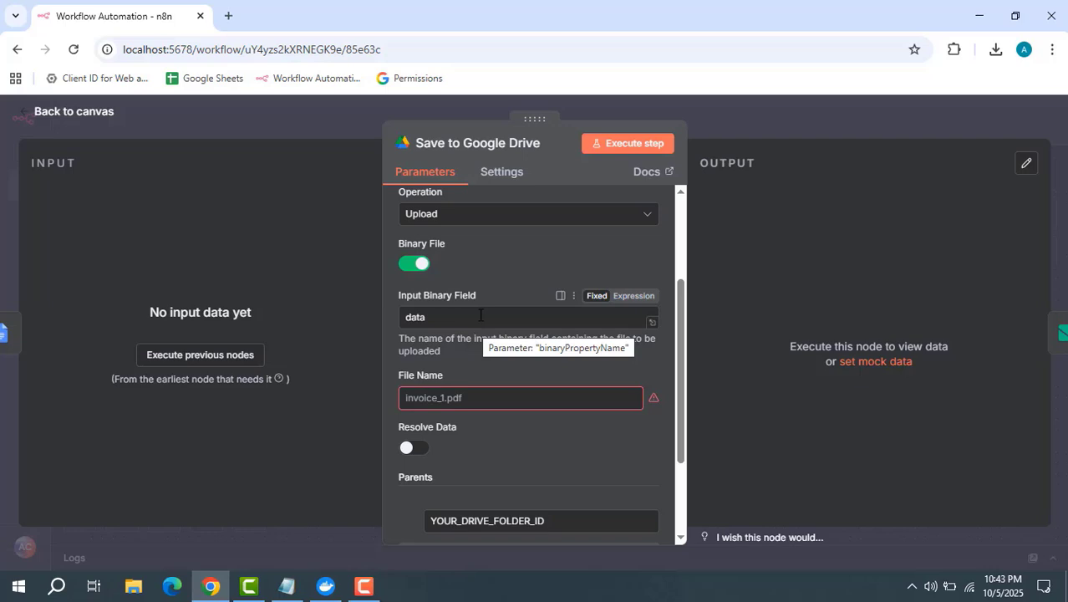
scroll(481, 316, "down", 1)
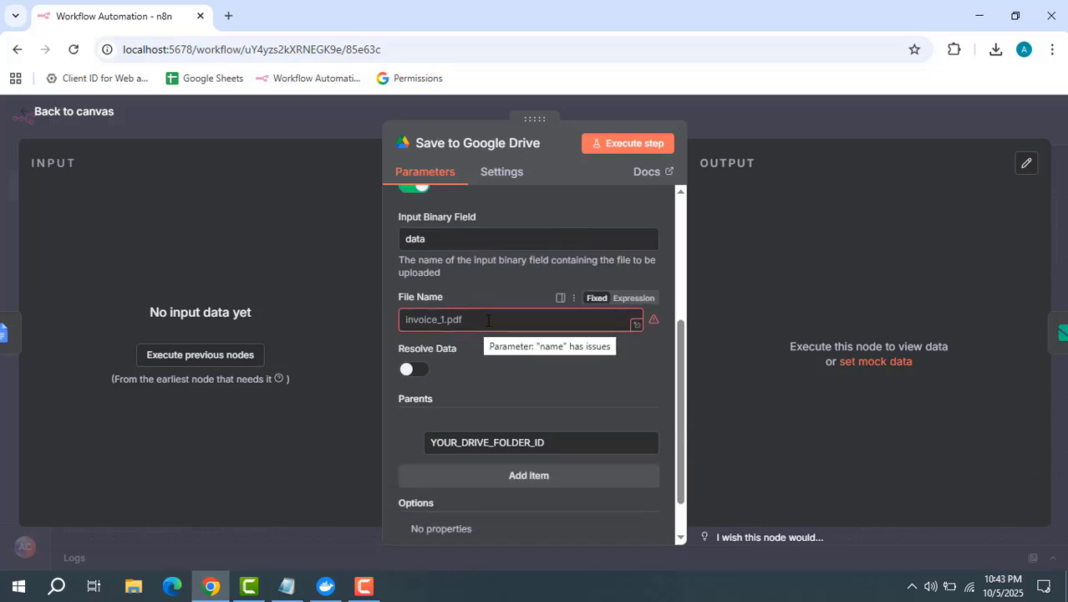
scroll(506, 327, "down", 1)
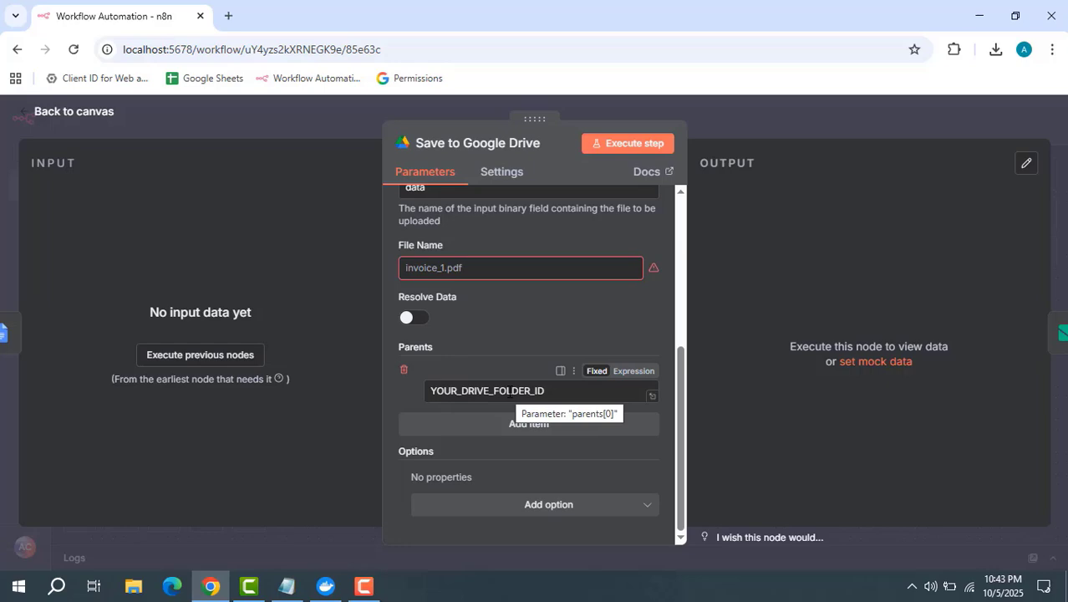
left_click(809, 122)
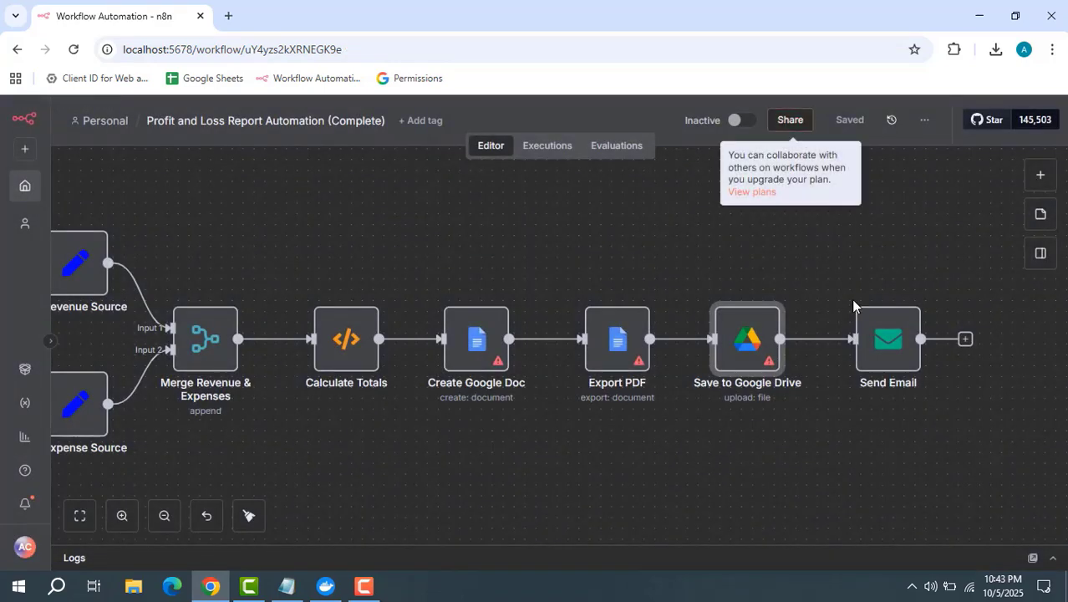
Review the Send Email node's addresses and subject, enlarge the Text box to read the full message, then return to the canvas
double_click(893, 358)
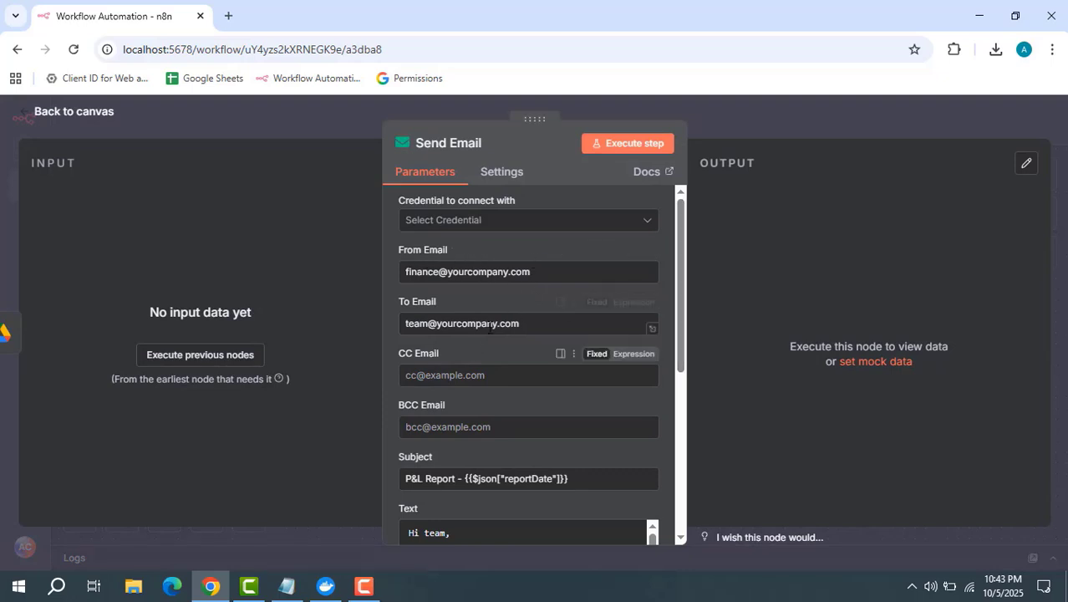
scroll(499, 333, "down", 2)
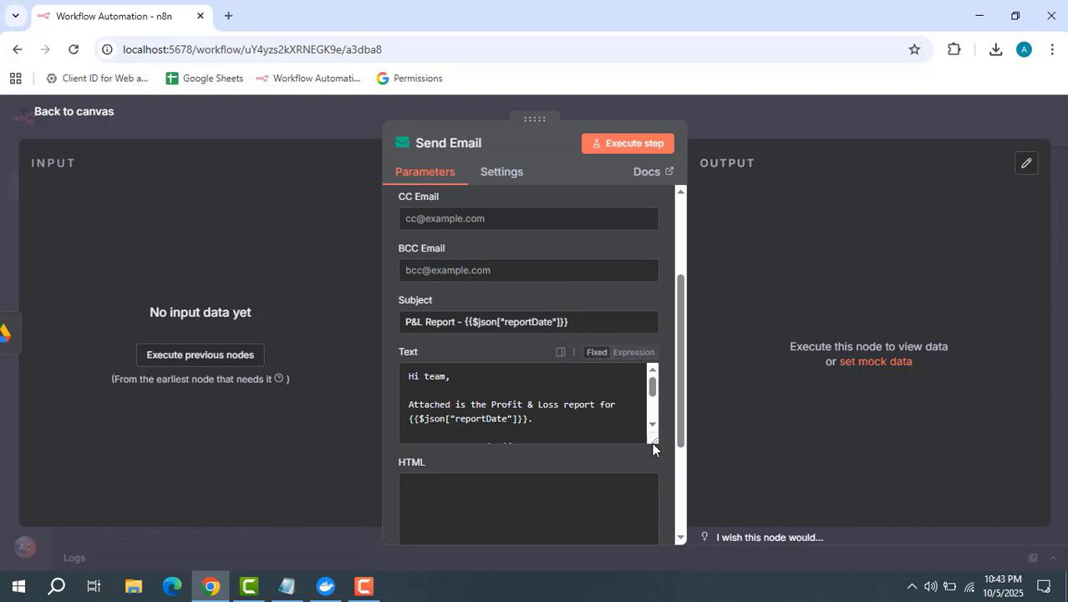
left_click_drag(652, 442, 654, 516)
scroll(535, 405, "down", 1)
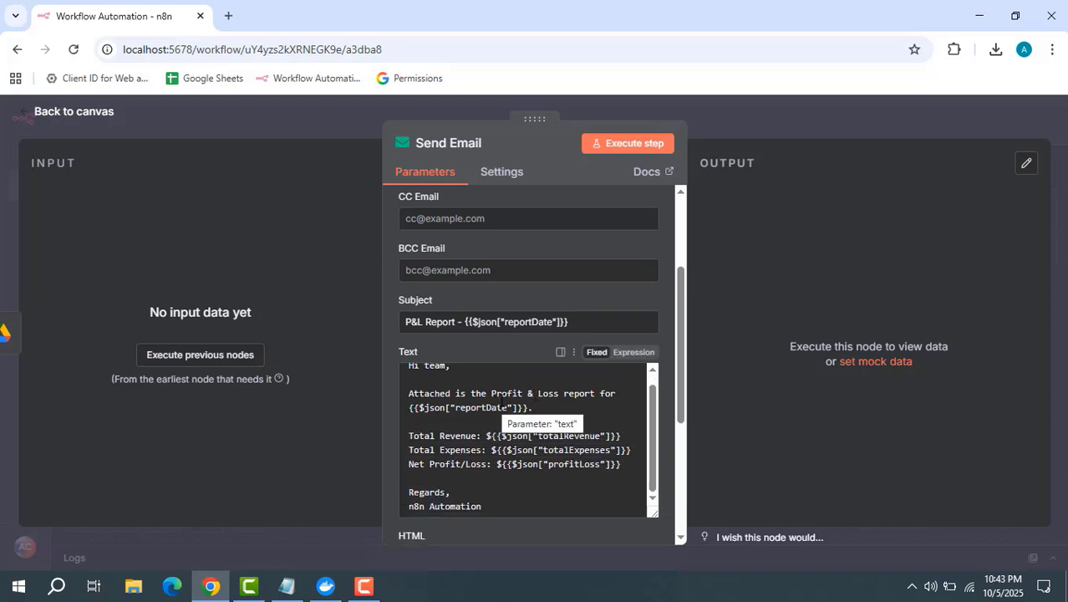
left_click(535, 410)
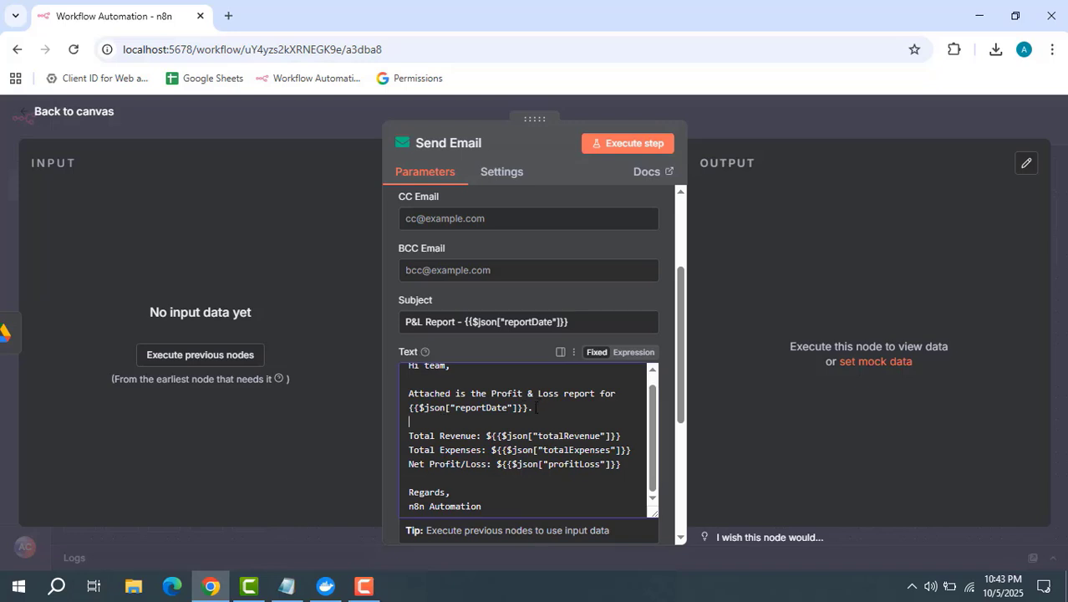
scroll(536, 407, "down", 1)
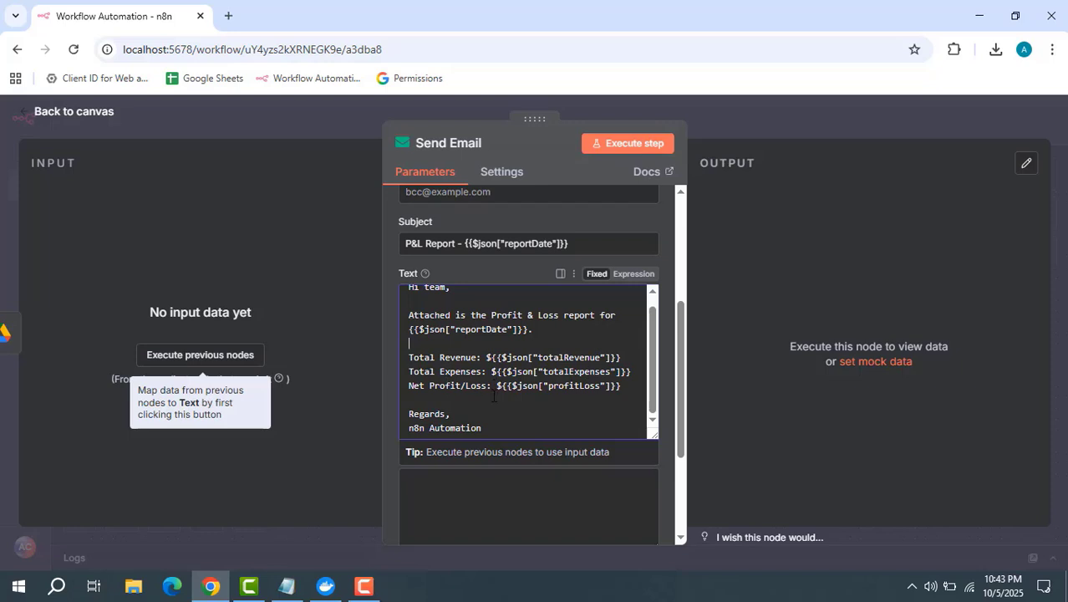
scroll(596, 386, "down", 1)
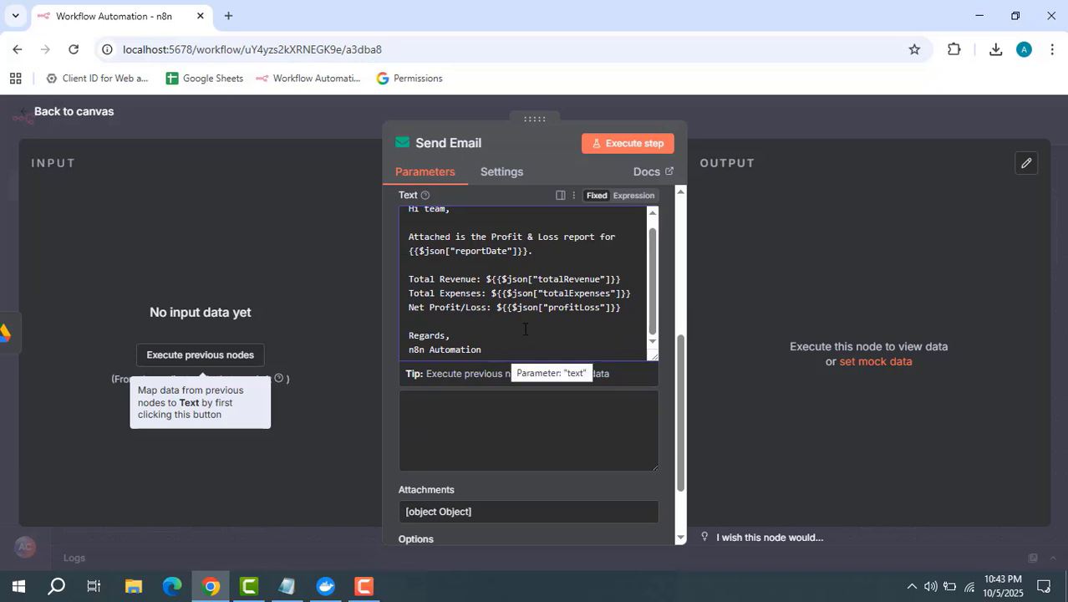
left_click(758, 114)
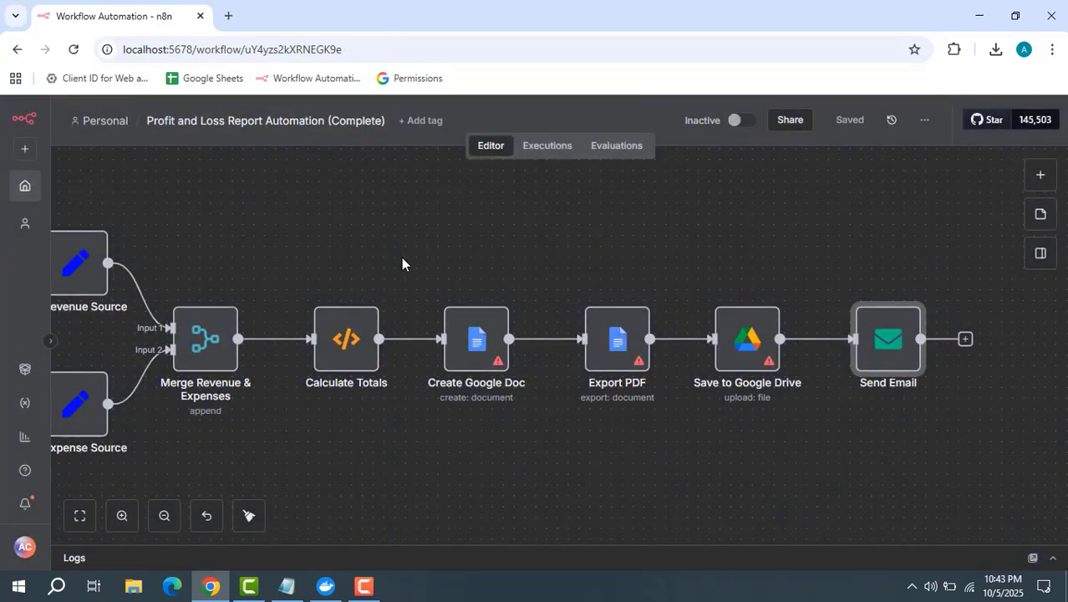
left_click_drag(363, 243, 527, 246)
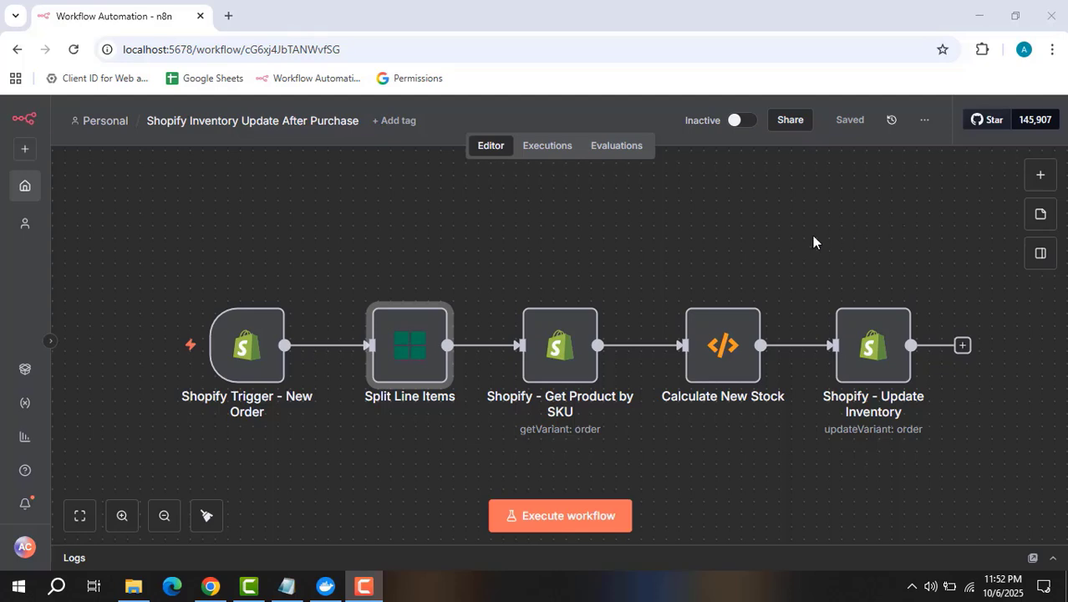
In the Shopify Inventory Update After Purchase workflow, review the Shopify Trigger - New Order parameters and the Split Line Items batch size
mouse_move(255, 357)
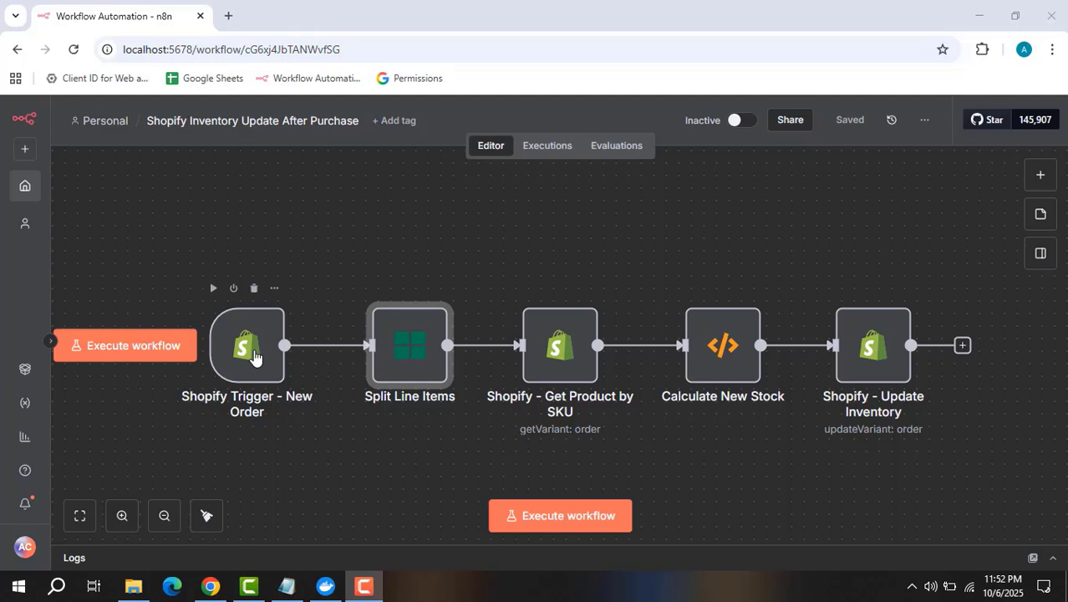
double_click(255, 357)
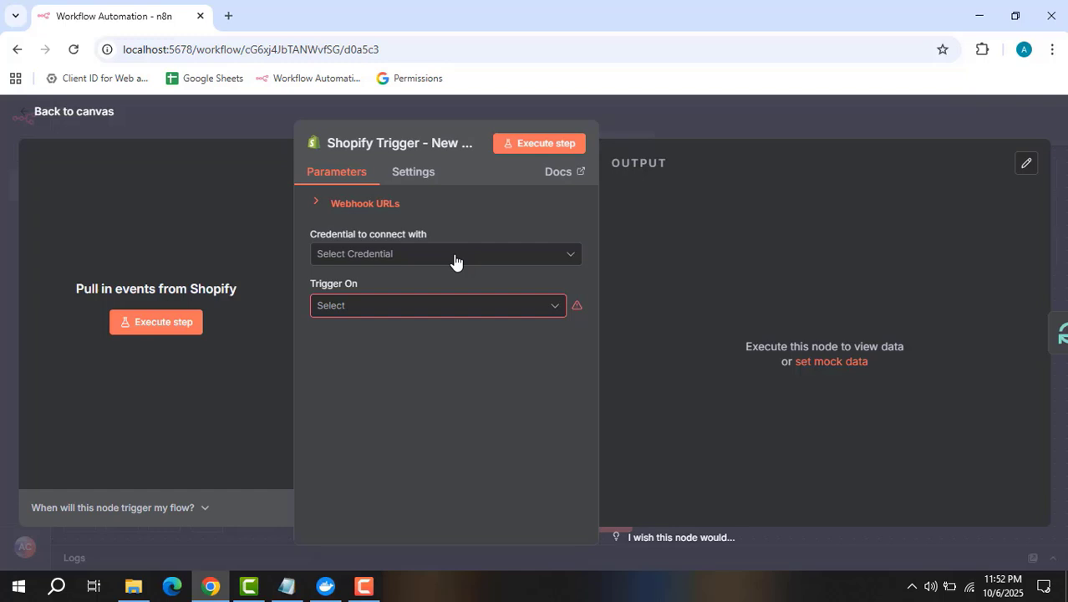
left_click(647, 109)
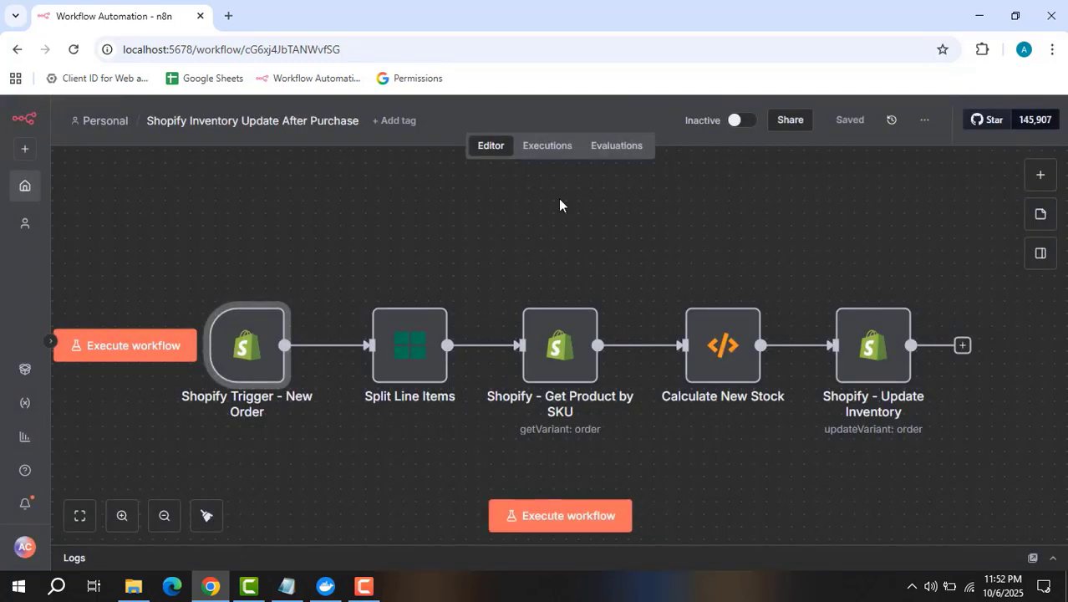
double_click(411, 360)
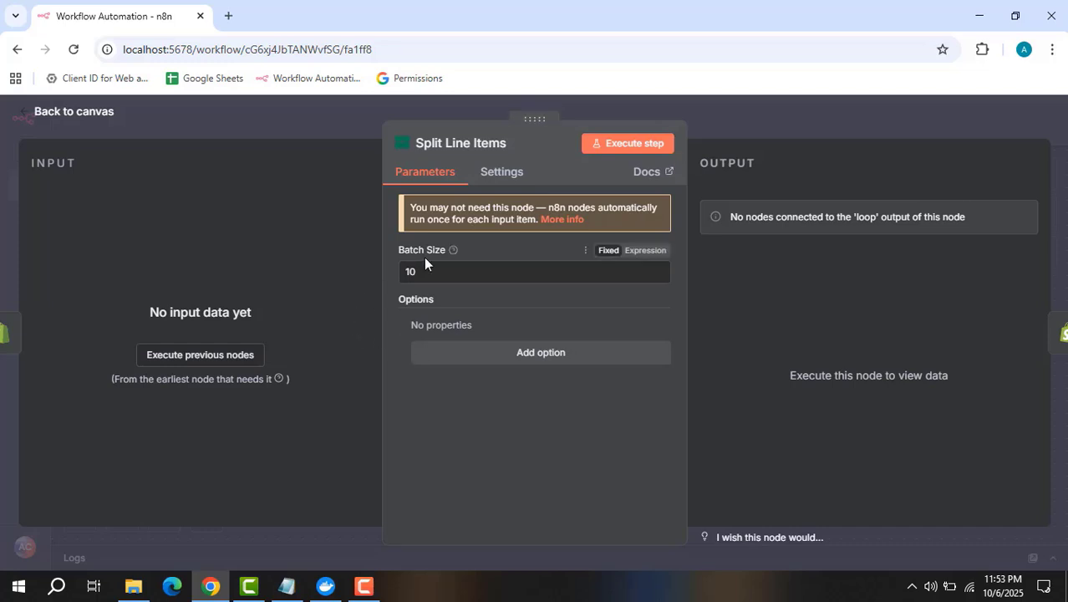
left_click(917, 107)
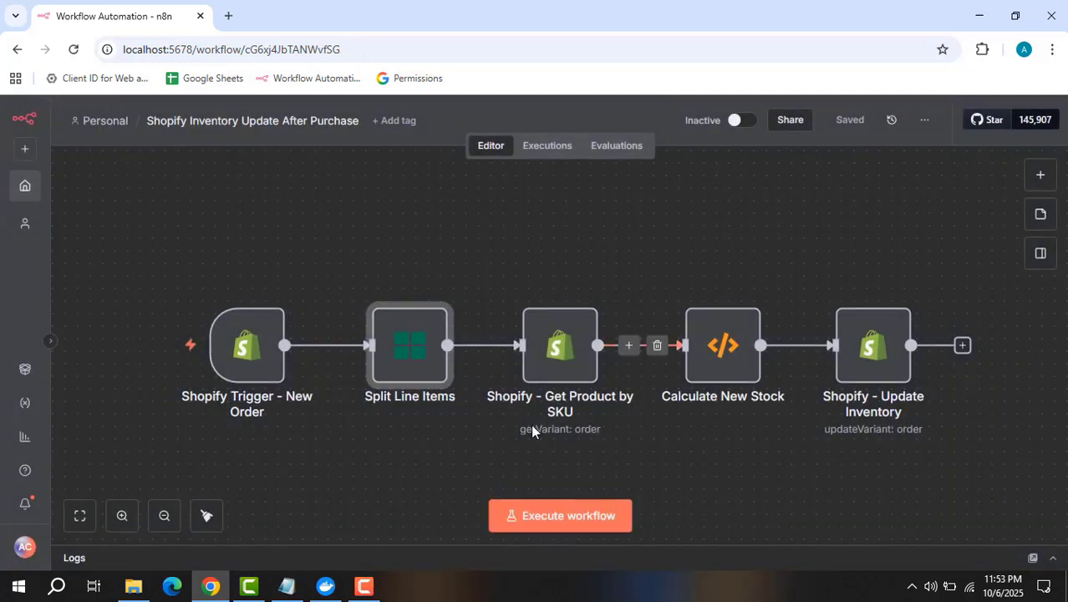
Review the Shopify - Get Product by SKU node's parameters and read the Calculate New Stock node's JavaScript code in the enlarged editor
double_click(559, 354)
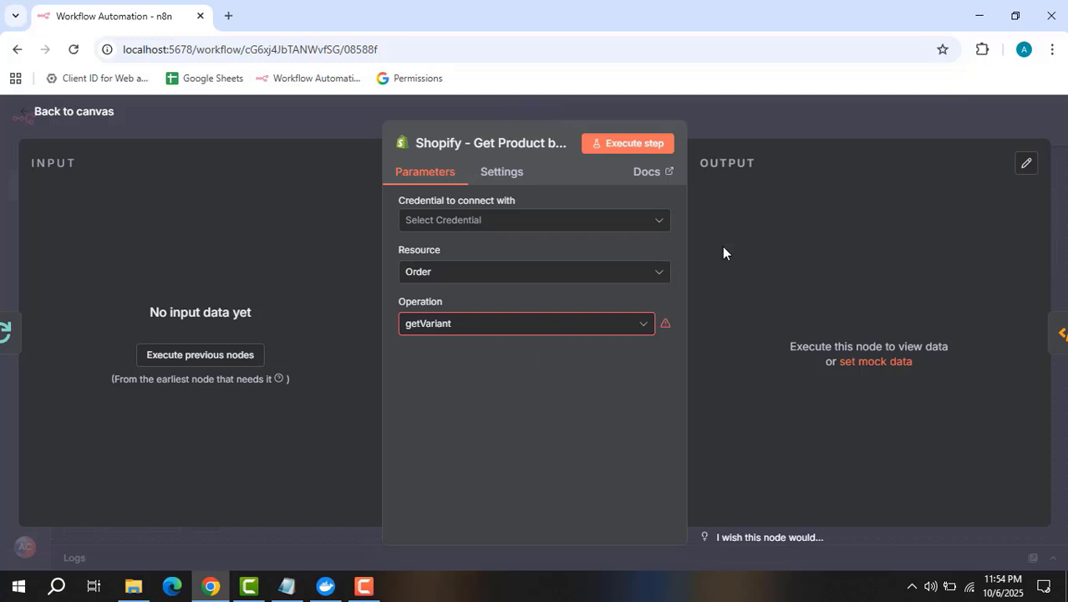
left_click(801, 125)
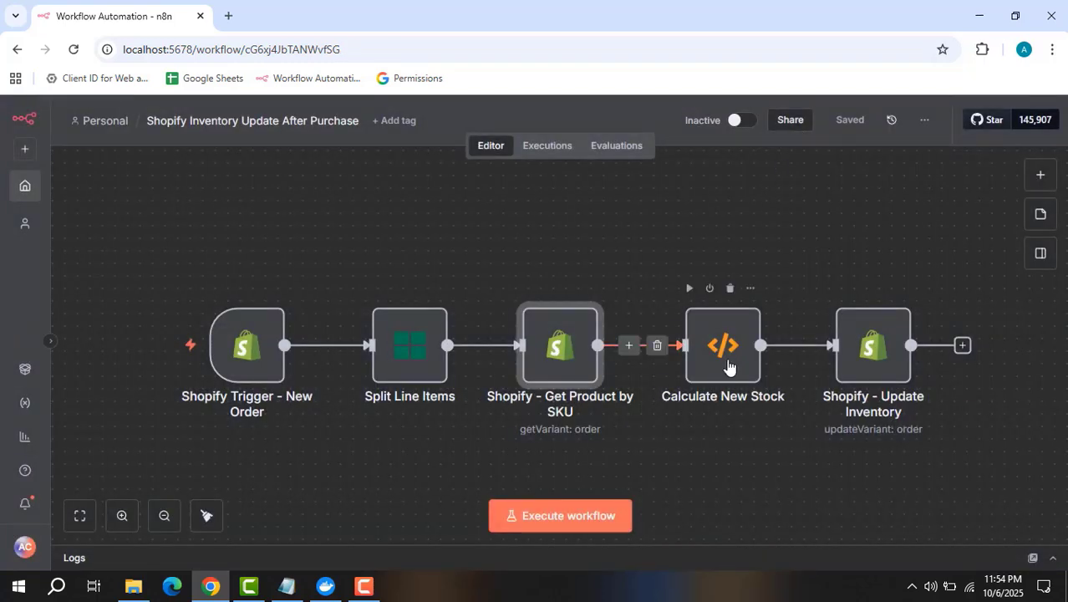
double_click(727, 366)
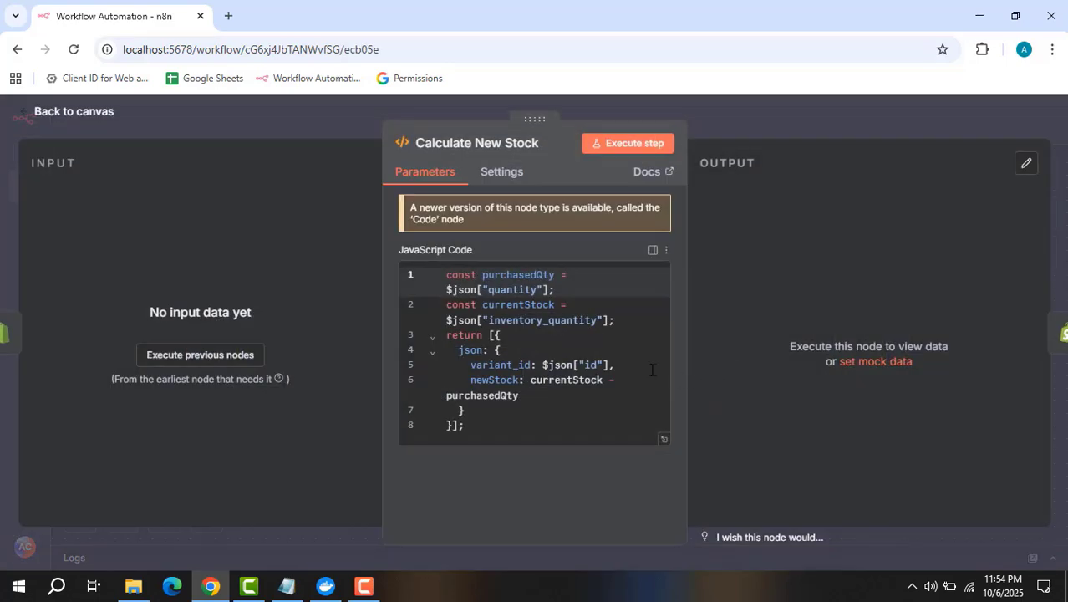
left_click(663, 439)
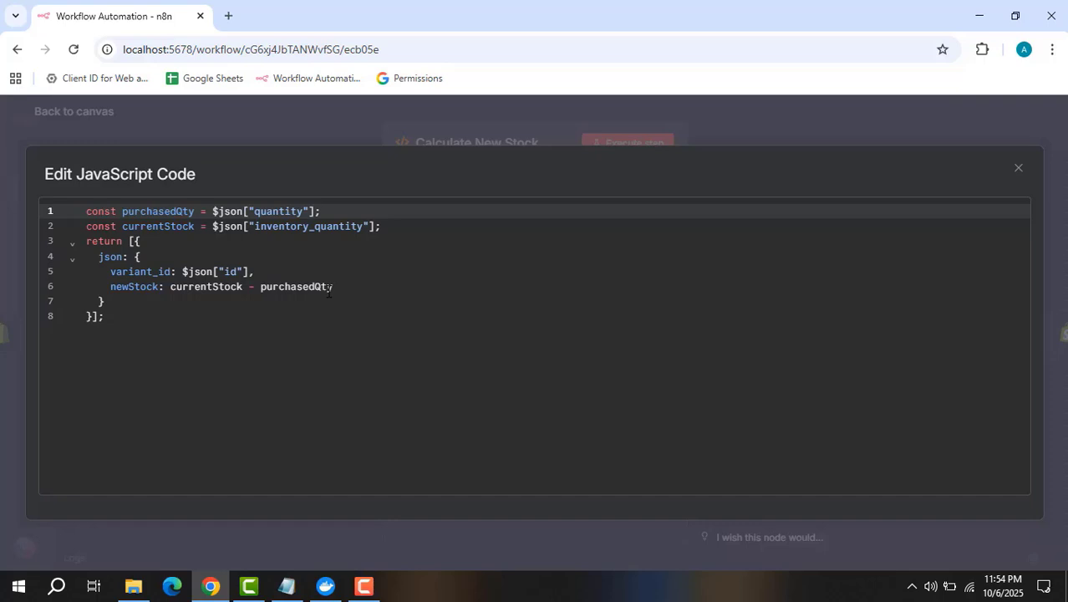
left_click(627, 113)
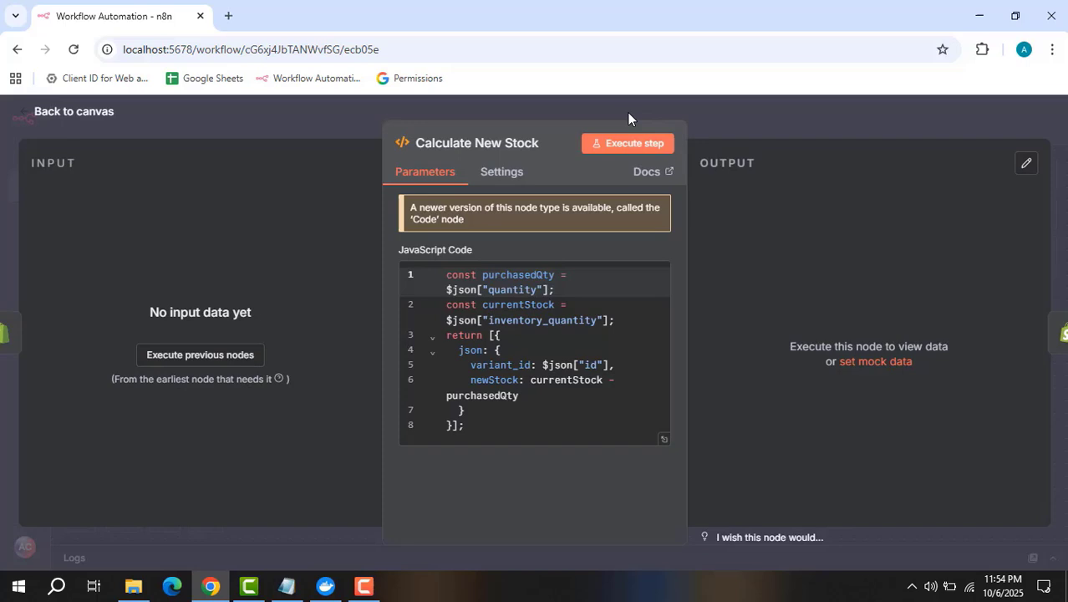
left_click(833, 122)
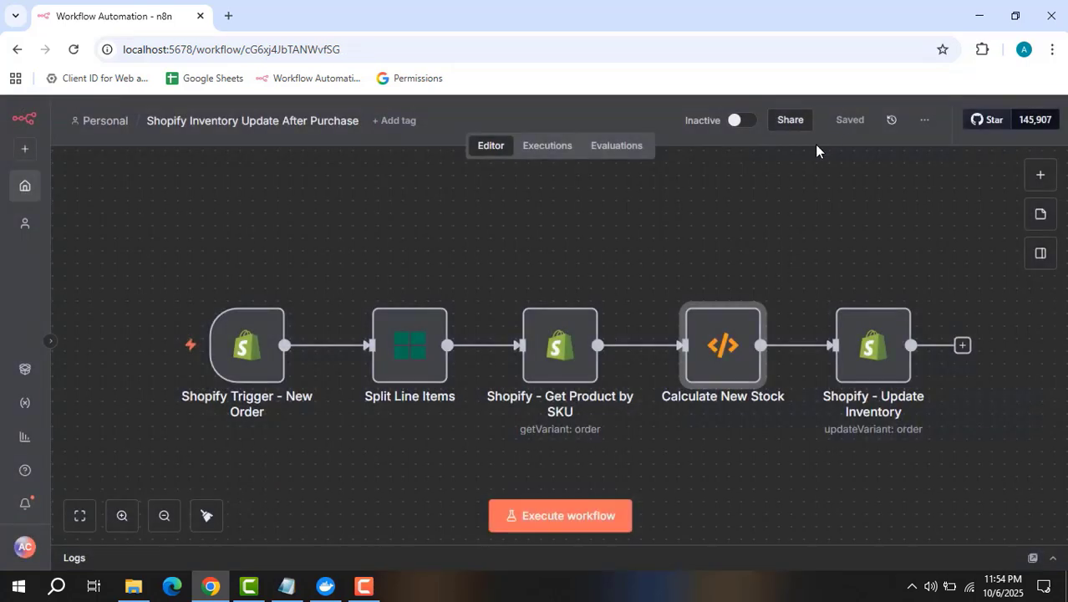
Examine the resource and operation set in the Shopify - Update Inventory node, then close its settings
left_click(865, 359)
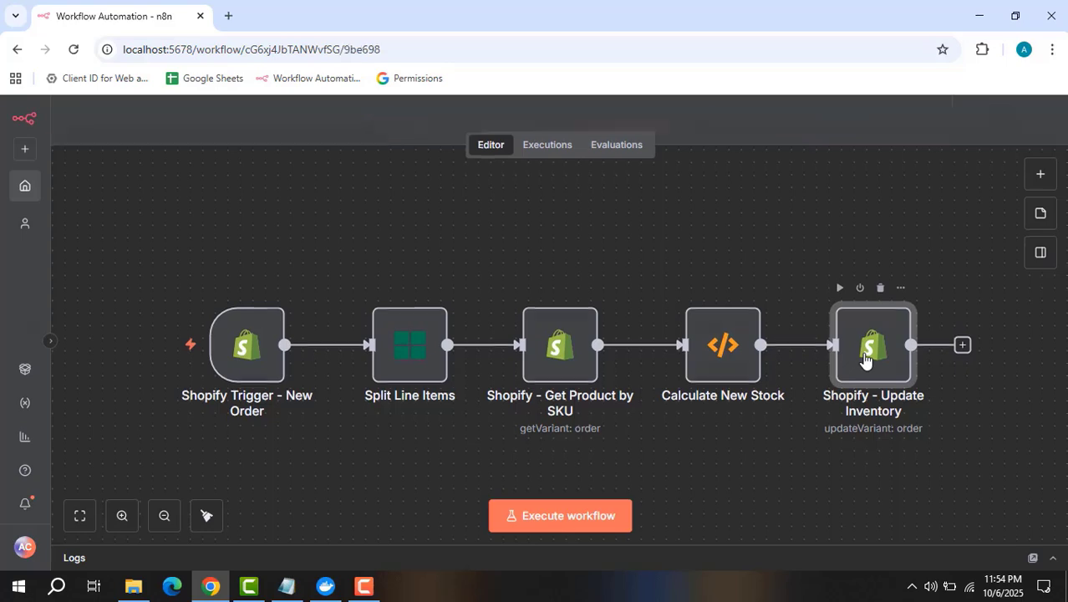
double_click(865, 359)
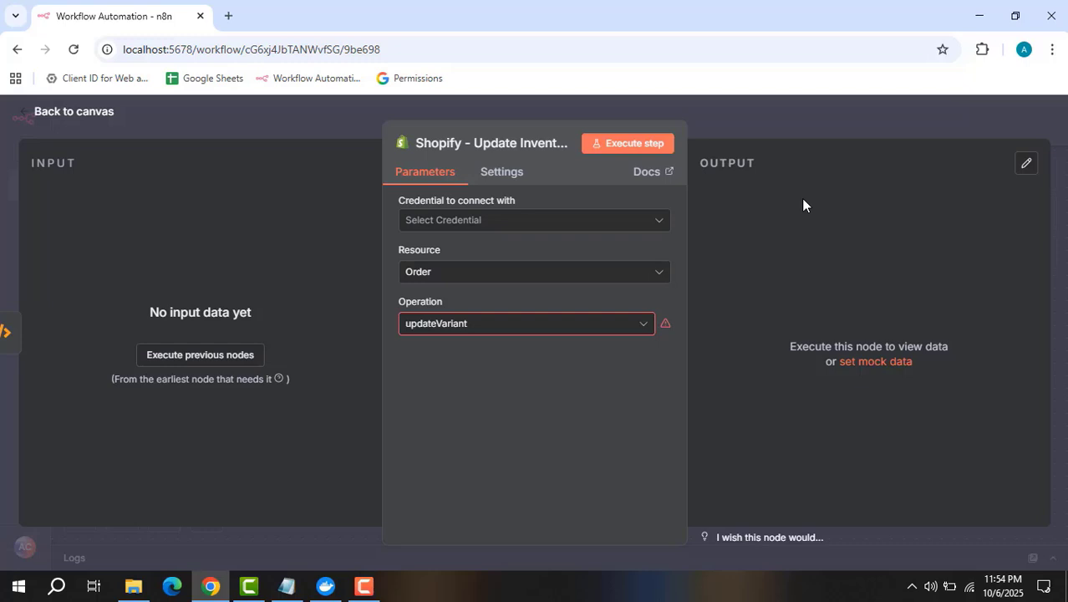
left_click(795, 130)
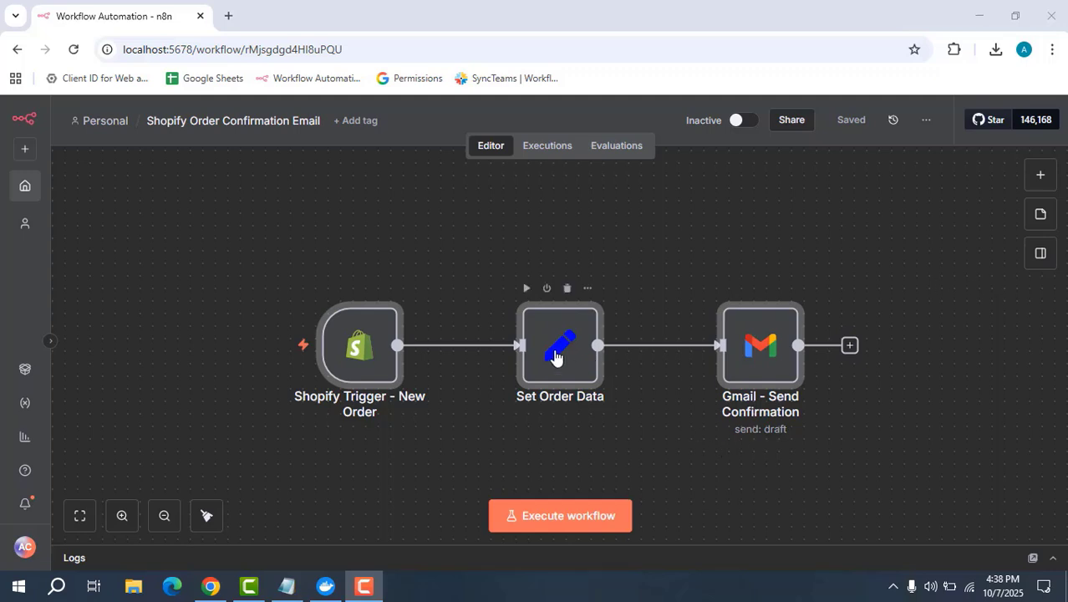
In the Shopify Order Confirmation Email workflow, review the Shopify Trigger - New Order parameters and read Set Order Data's CustomerName expression in the enlarged editor
double_click(357, 359)
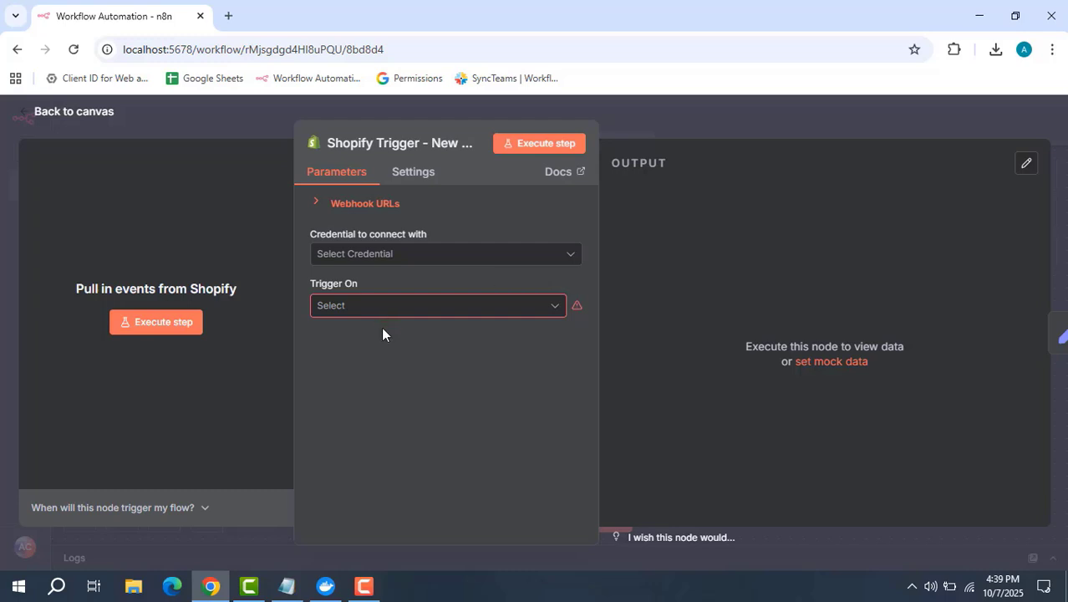
left_click(660, 114)
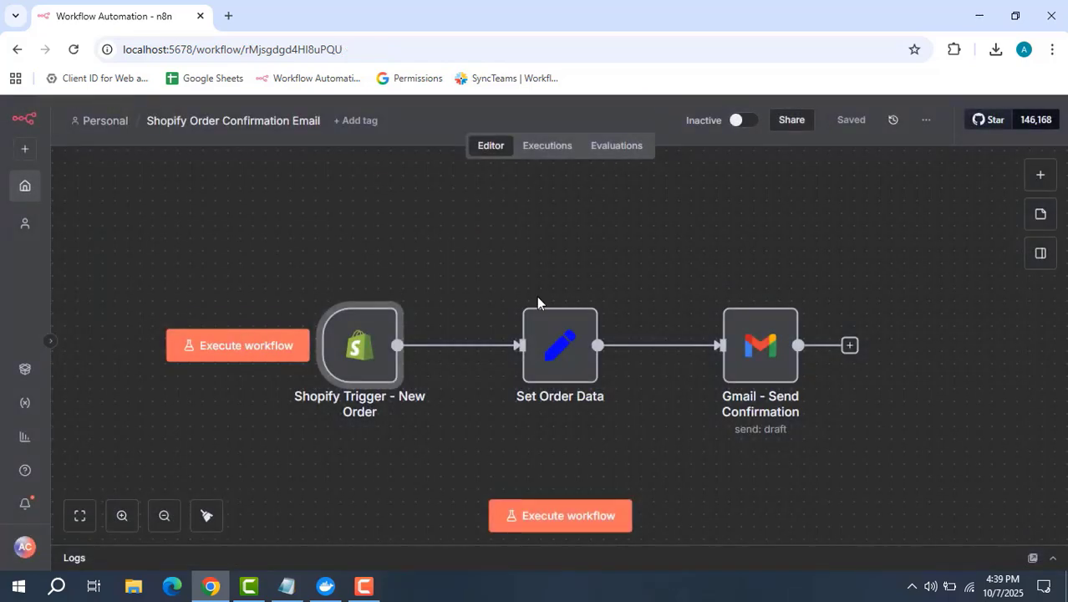
double_click(544, 362)
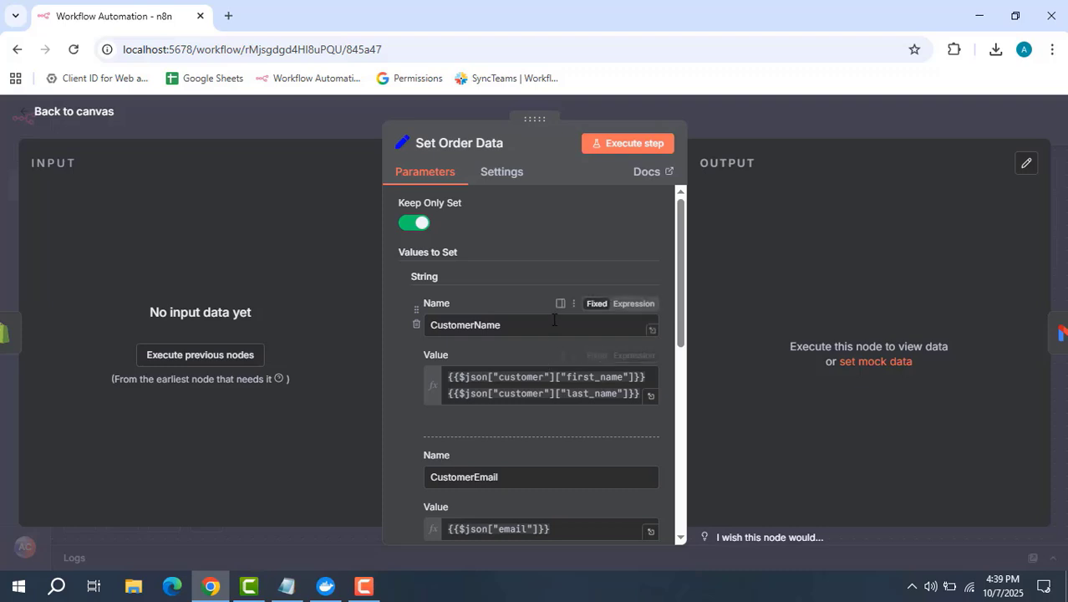
scroll(544, 318, "down", 1)
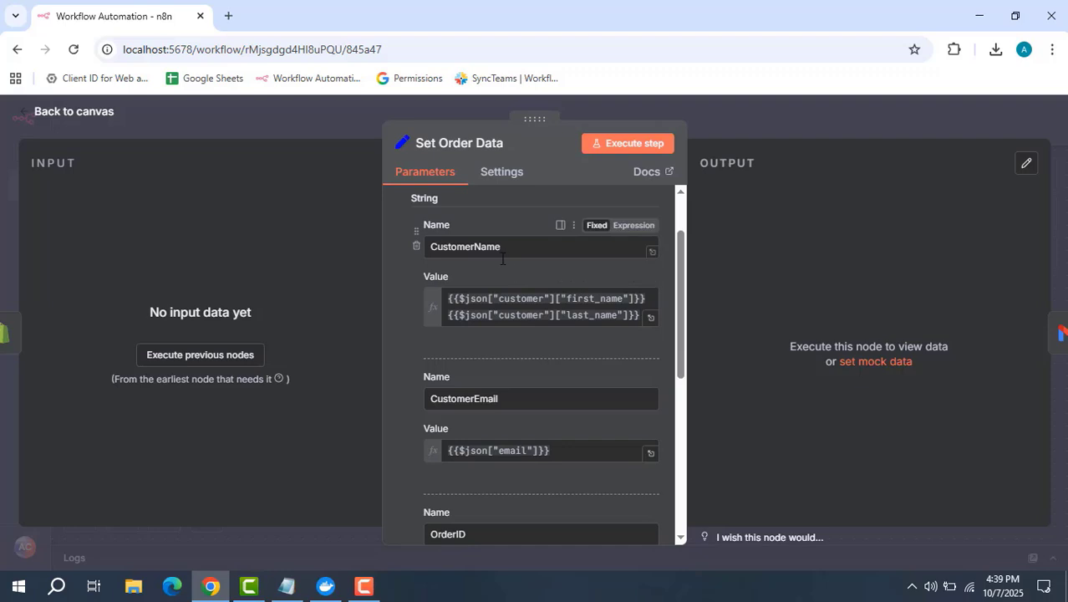
left_click(651, 318)
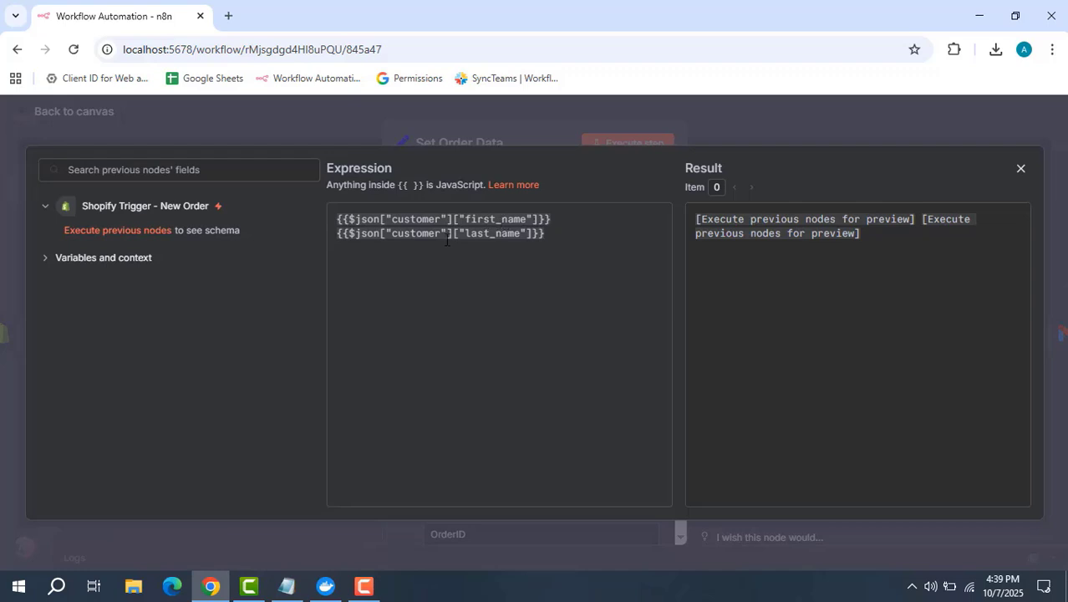
left_click(1019, 172)
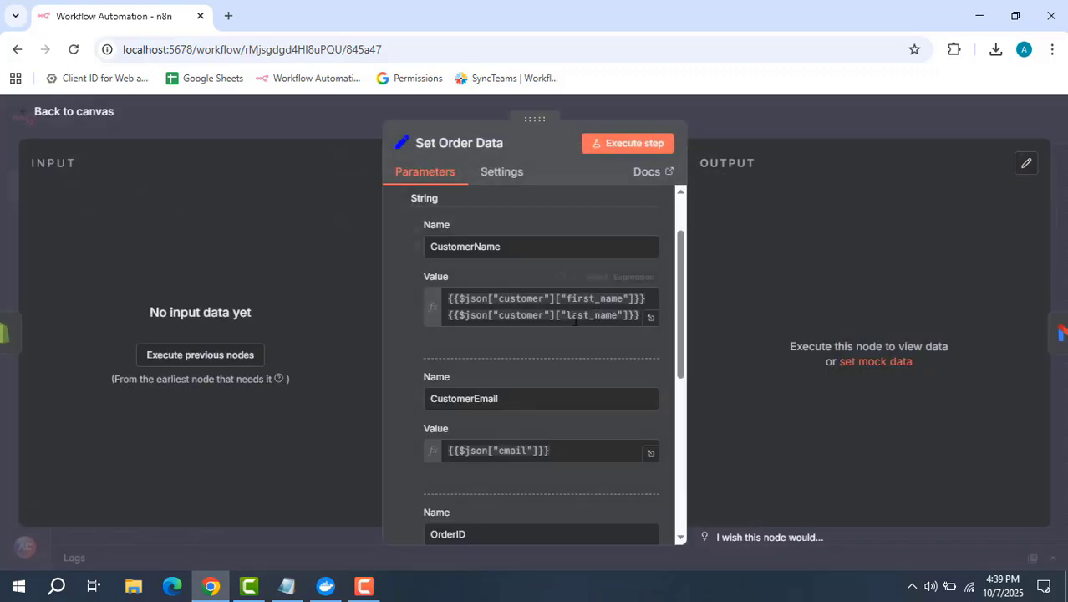
Review the CustomerEmail, OrderID and OrderTotal values in the Set Order Data node, then return to the canvas
scroll(514, 332, "down", 2)
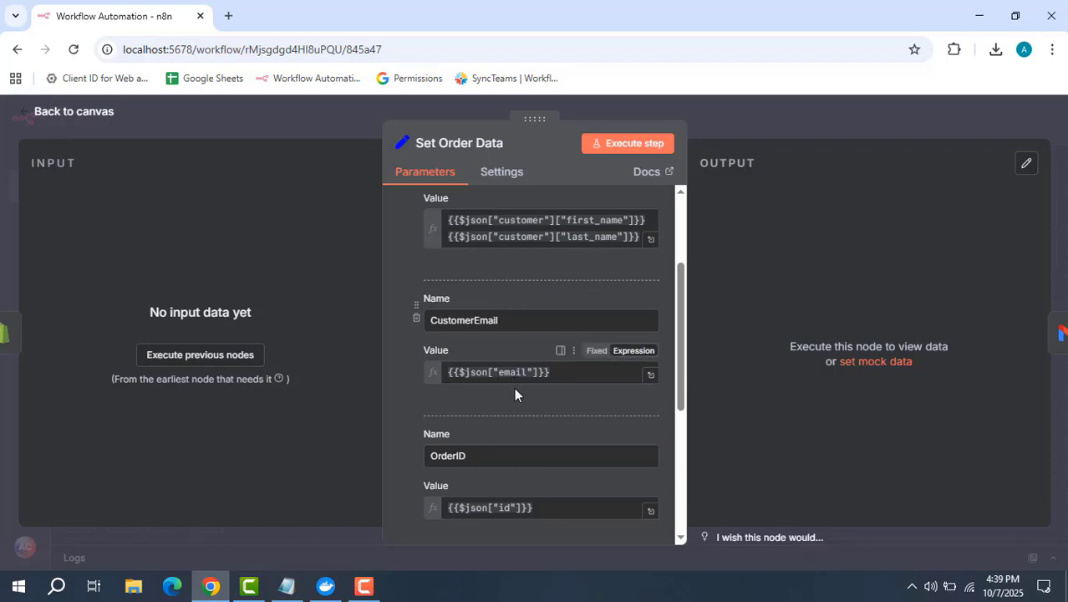
scroll(515, 388, "down", 1)
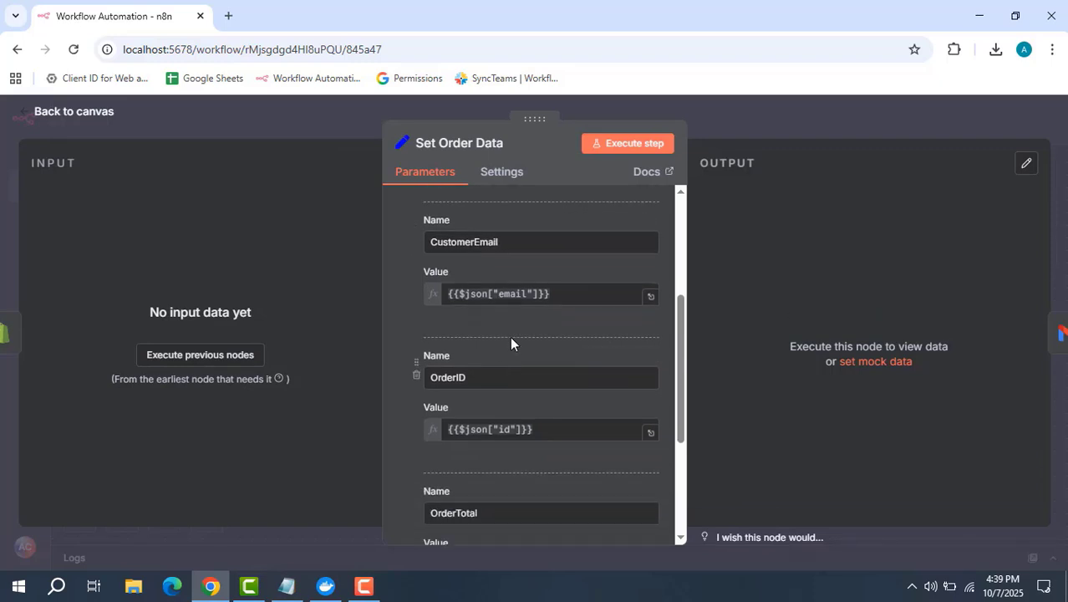
scroll(511, 336, "down", 1)
scroll(527, 356, "down", 1)
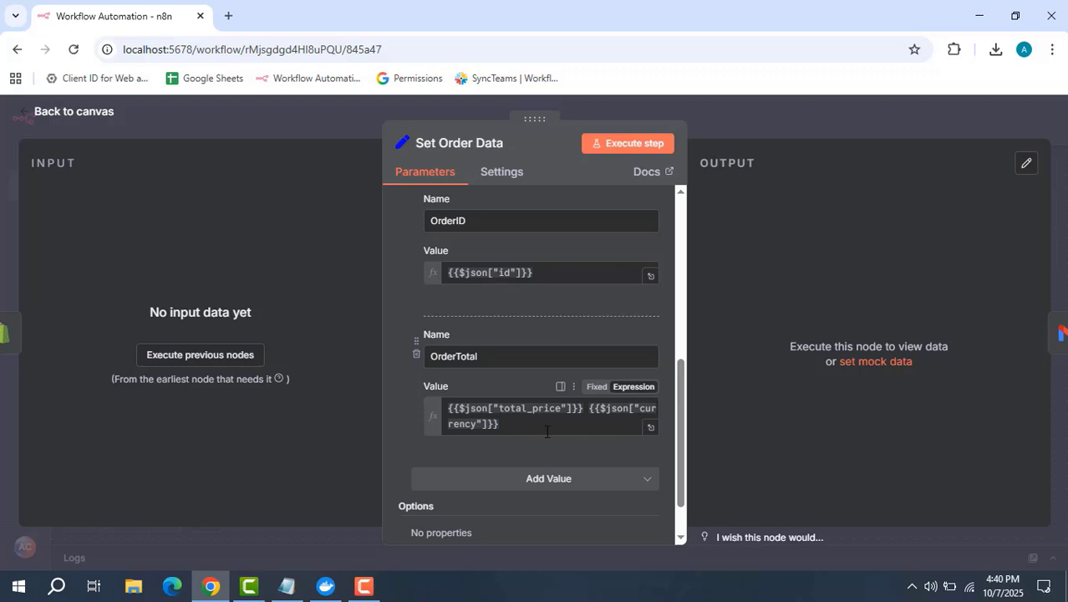
scroll(548, 435, "down", 1)
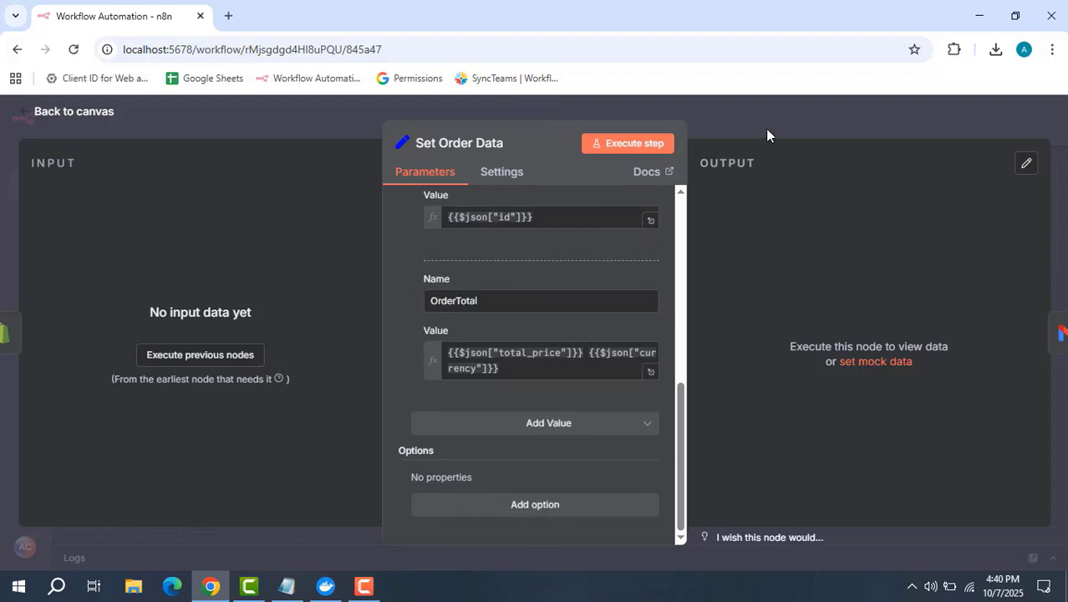
left_click(767, 134)
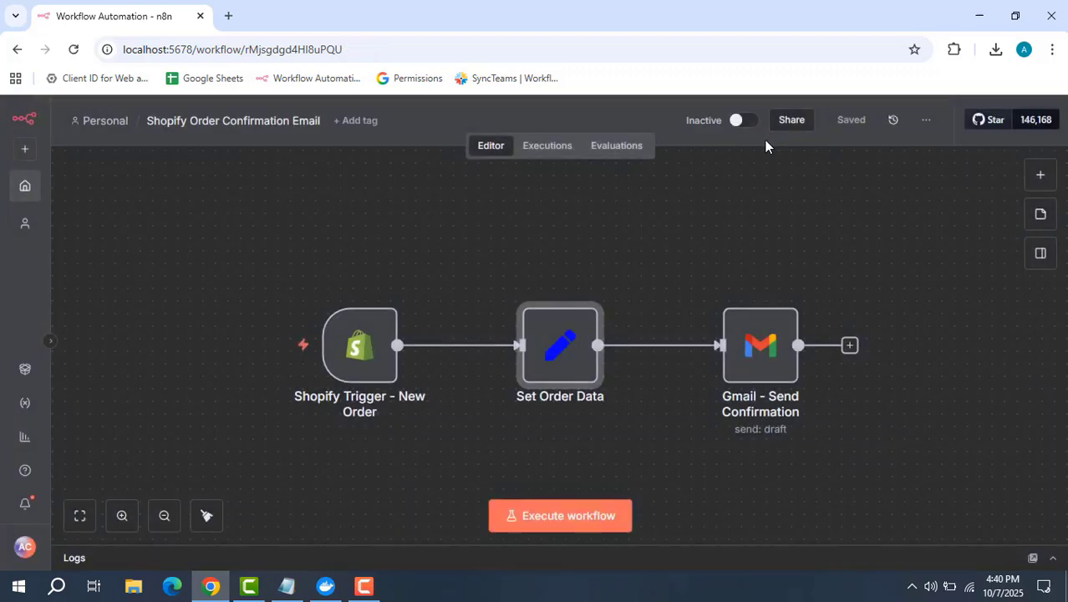
Set the Gmail - Send Confirmation node's operation to Create for the Draft resource, review its Subject and Message fields, and close its settings
double_click(754, 351)
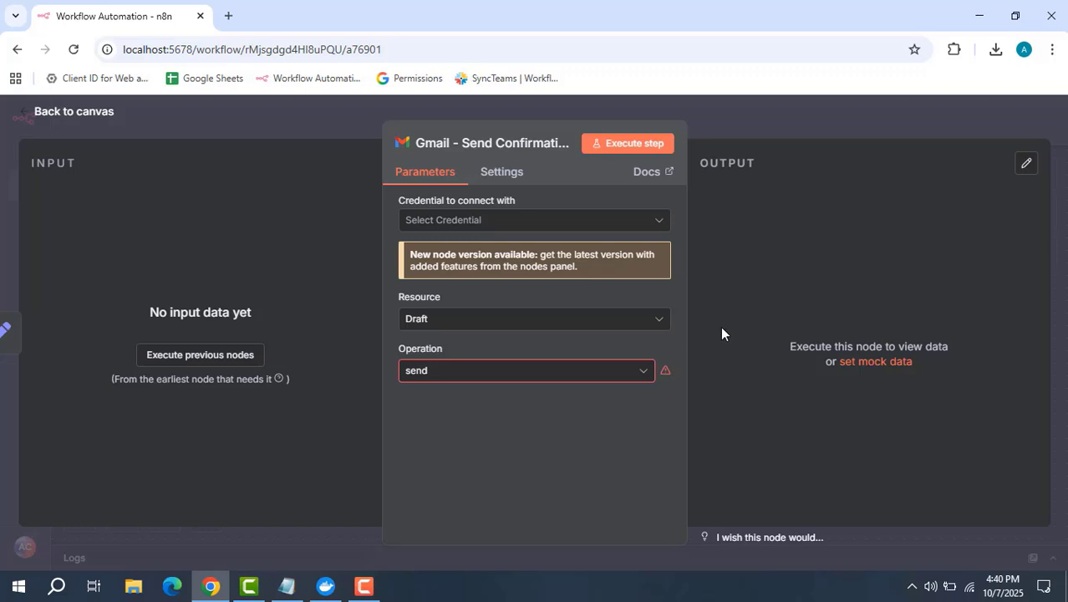
left_click(580, 376)
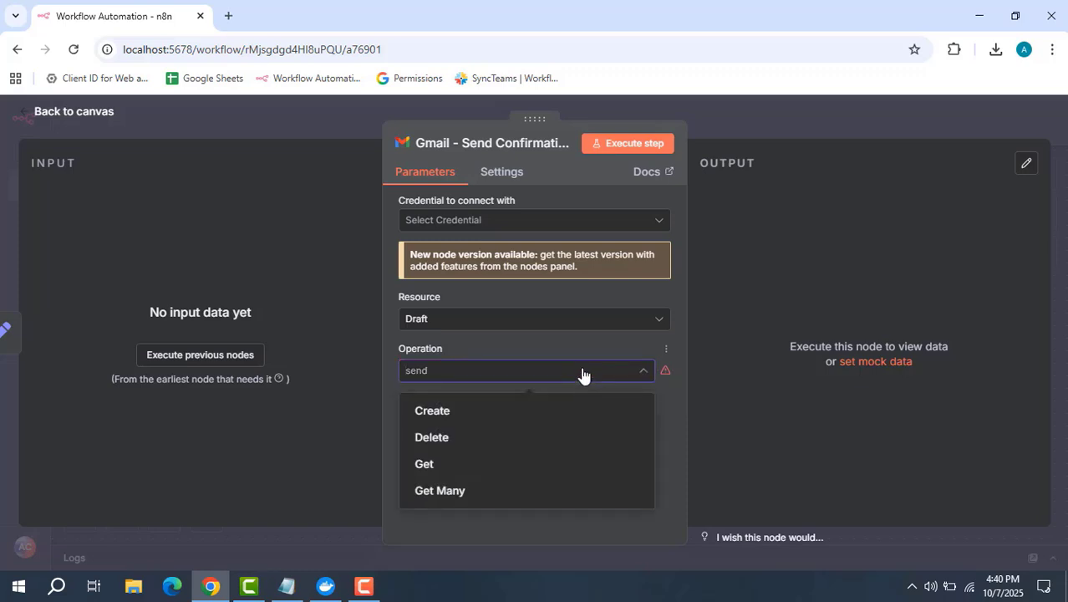
left_click(513, 412)
scroll(539, 386, "down", 1)
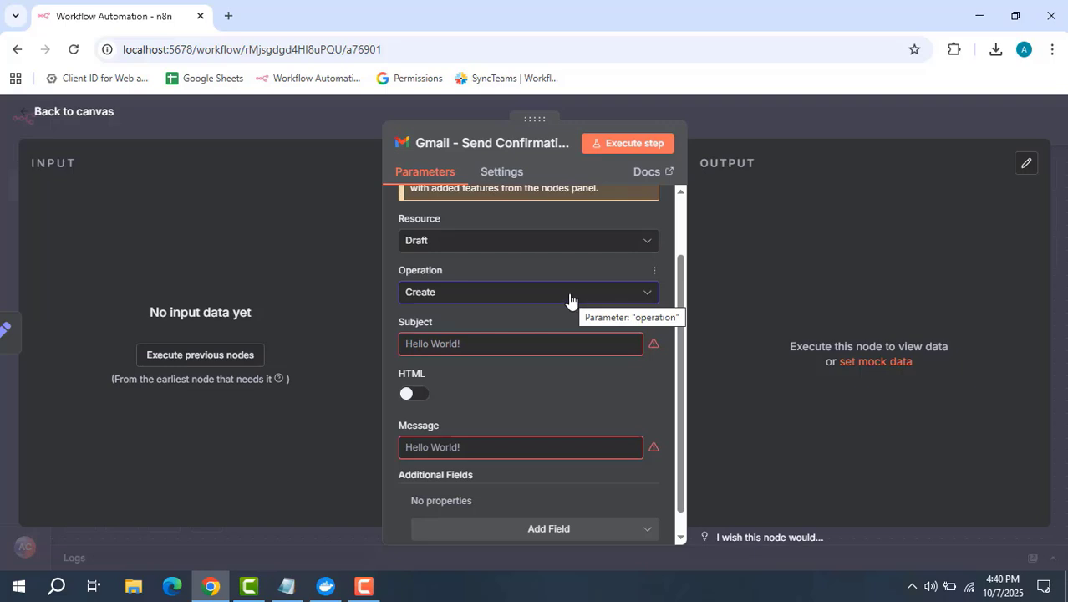
scroll(569, 305, "down", 1)
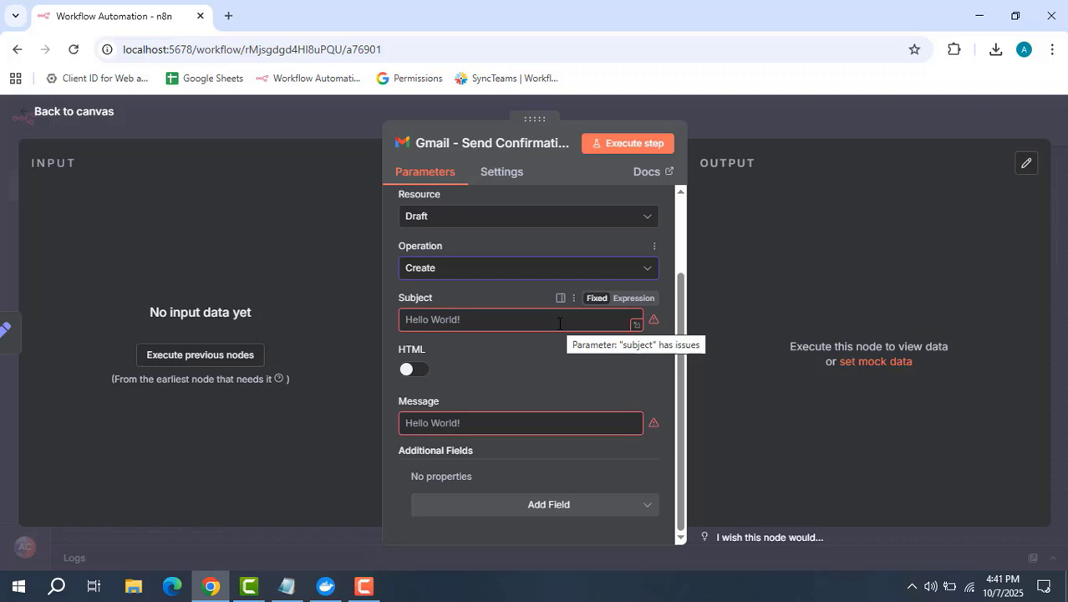
left_click(799, 118)
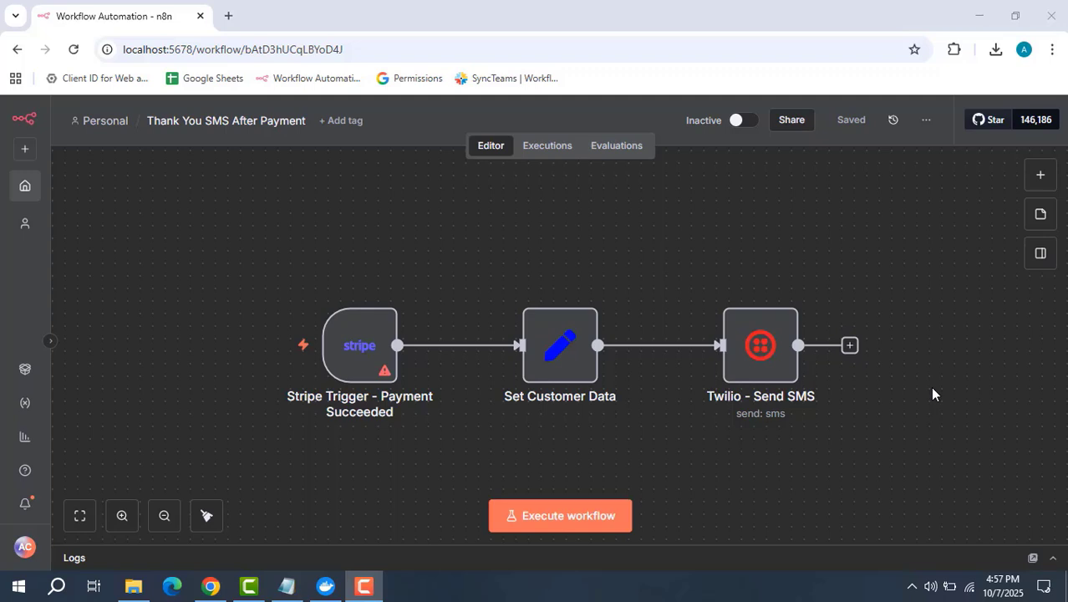
In the Thank You SMS After Payment workflow, review the Stripe Trigger - Payment Succeeded node's credential, events and API version parameters
mouse_move(381, 343)
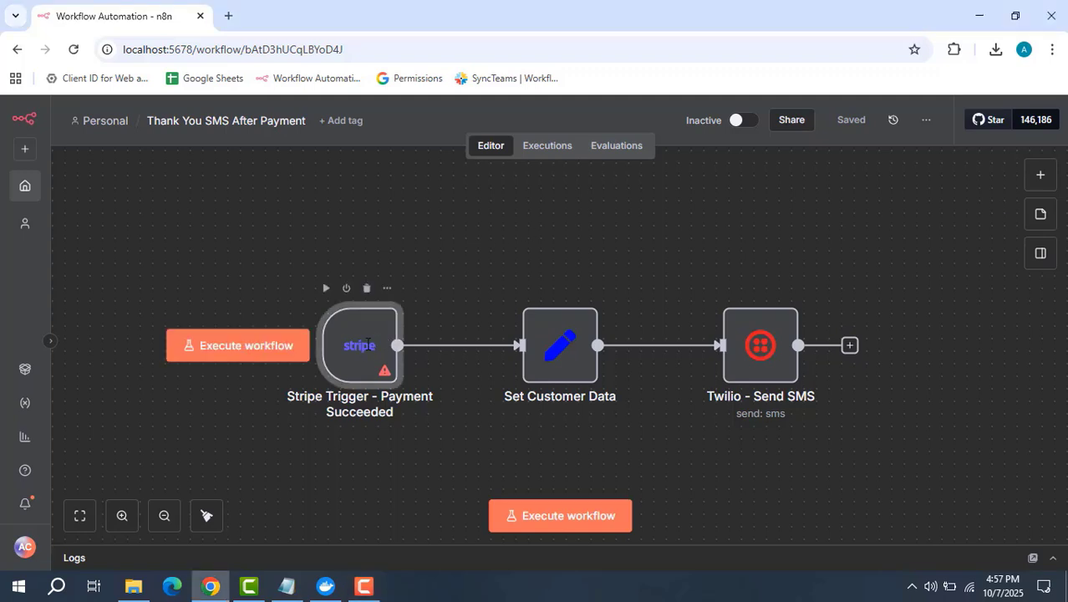
double_click(368, 349)
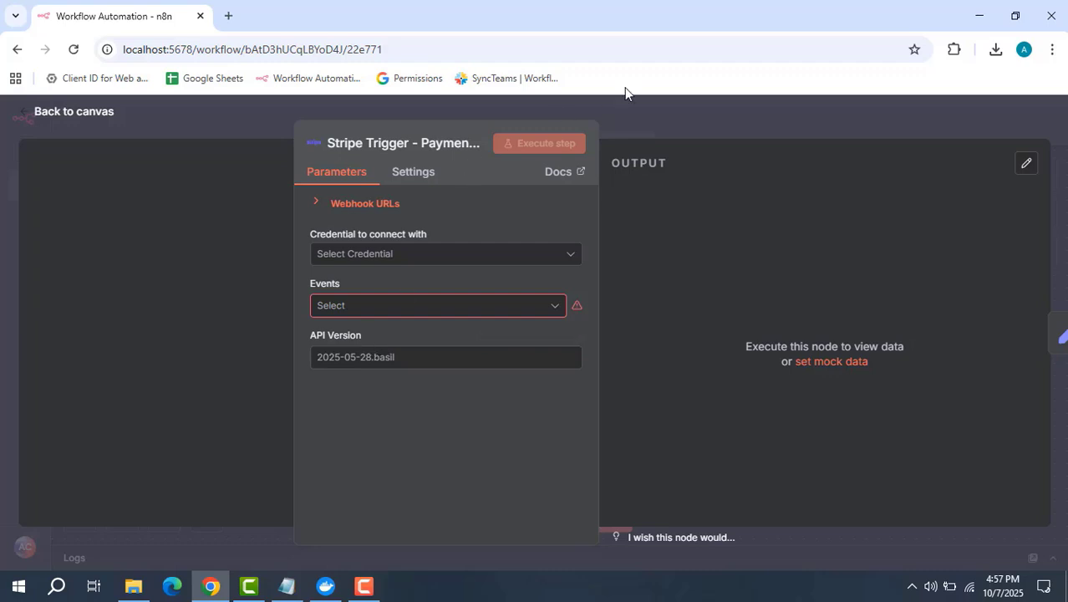
left_click(647, 112)
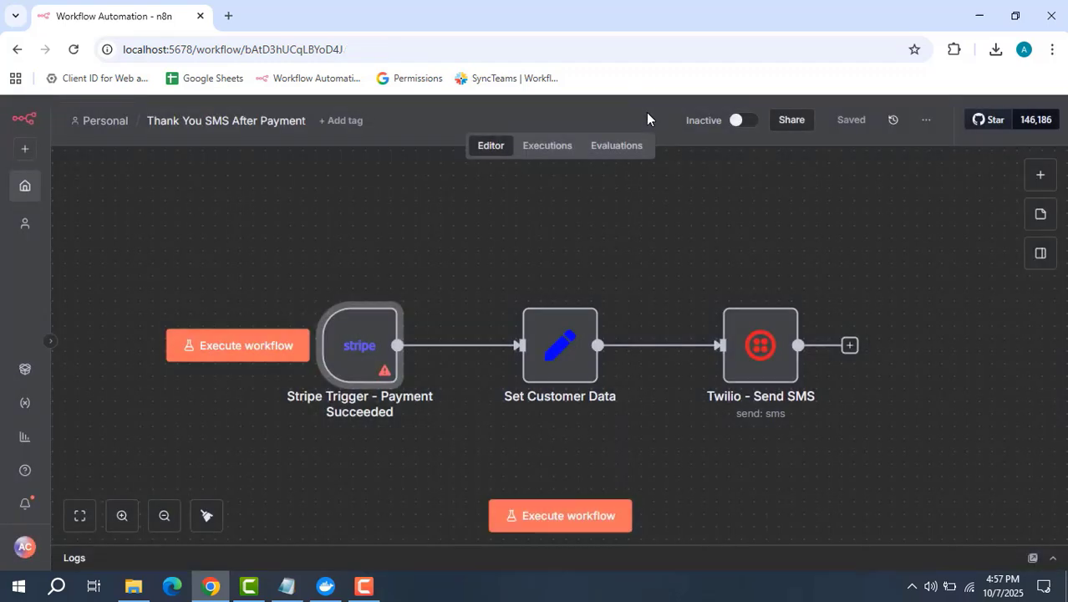
Read the CustomerName, CustomerPhone and AmountPaid expressions of the Set Customer Data node in the enlarged editor, then return to the canvas
double_click(565, 358)
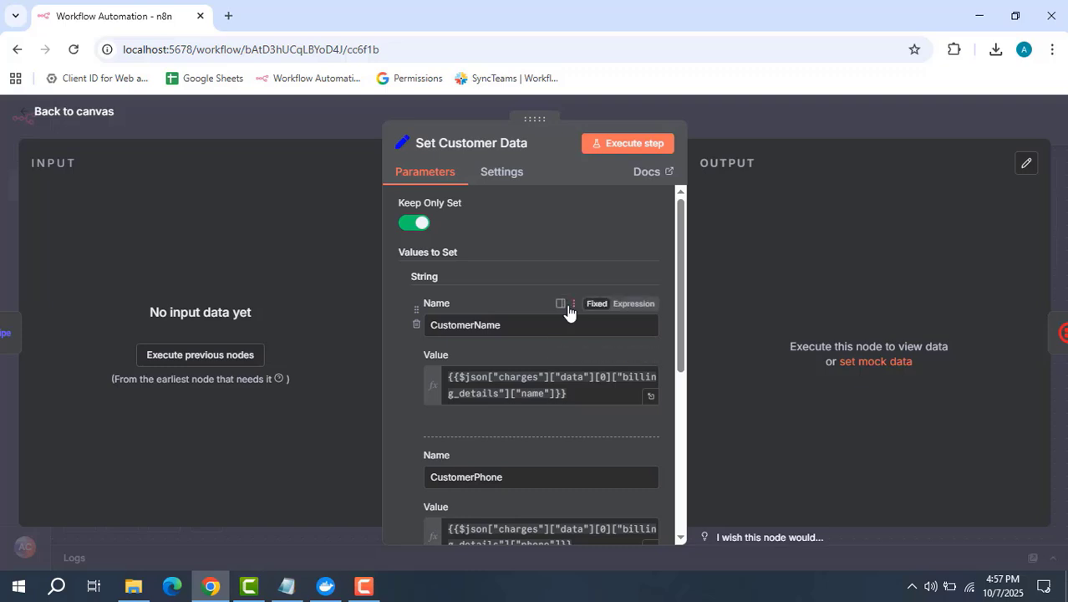
scroll(560, 301, "down", 1)
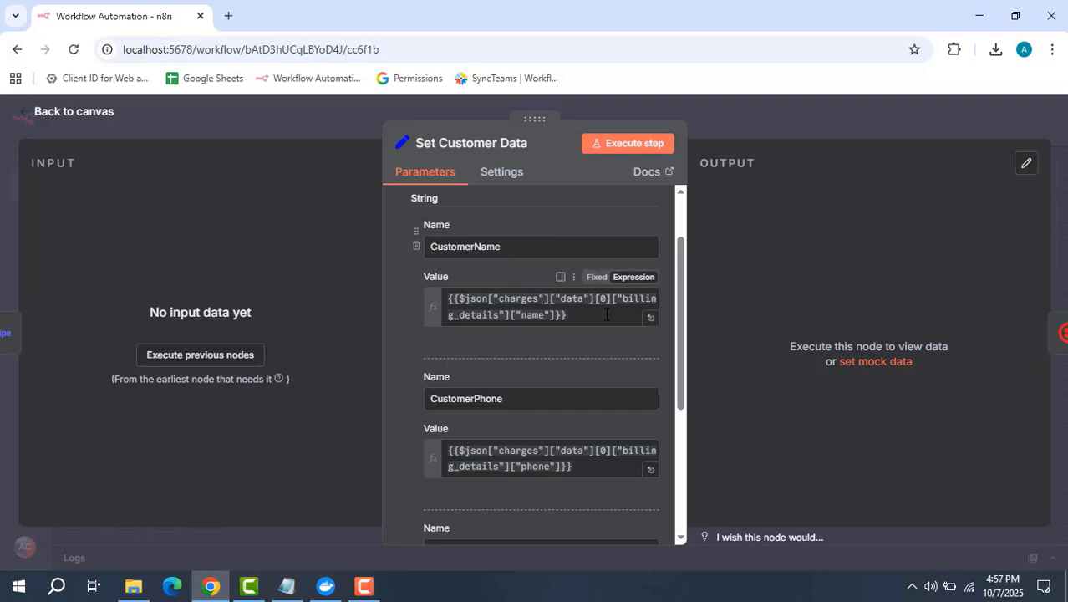
left_click(650, 318)
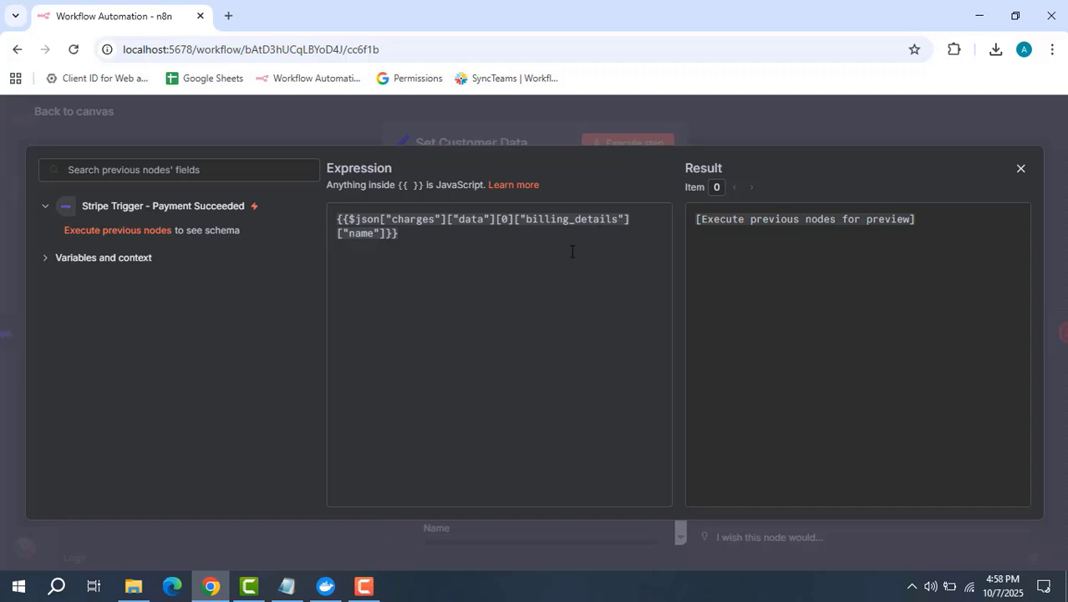
left_click(1020, 170)
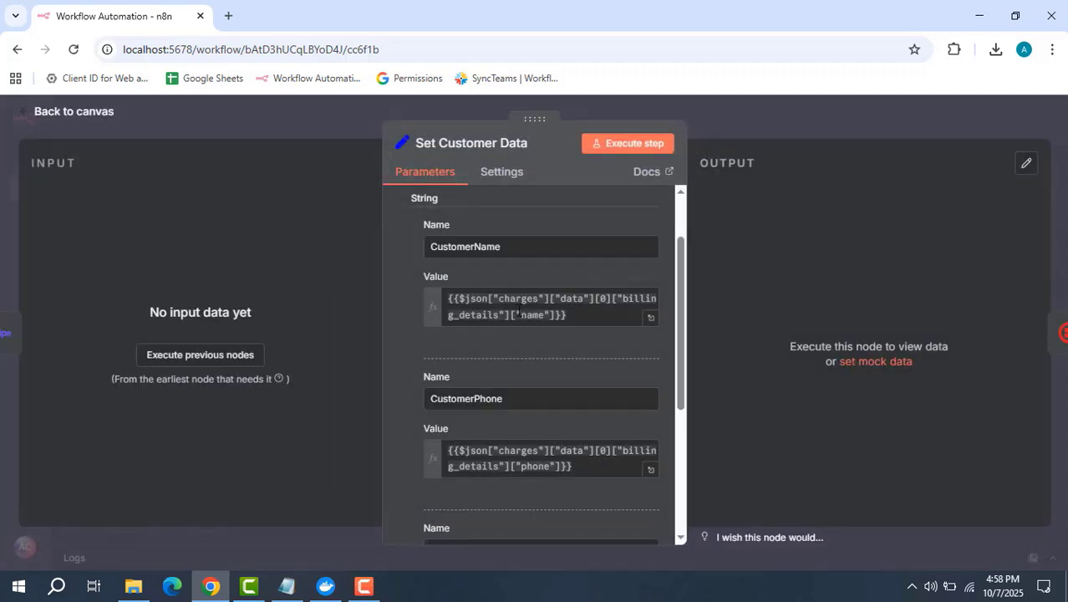
scroll(518, 317, "down", 2)
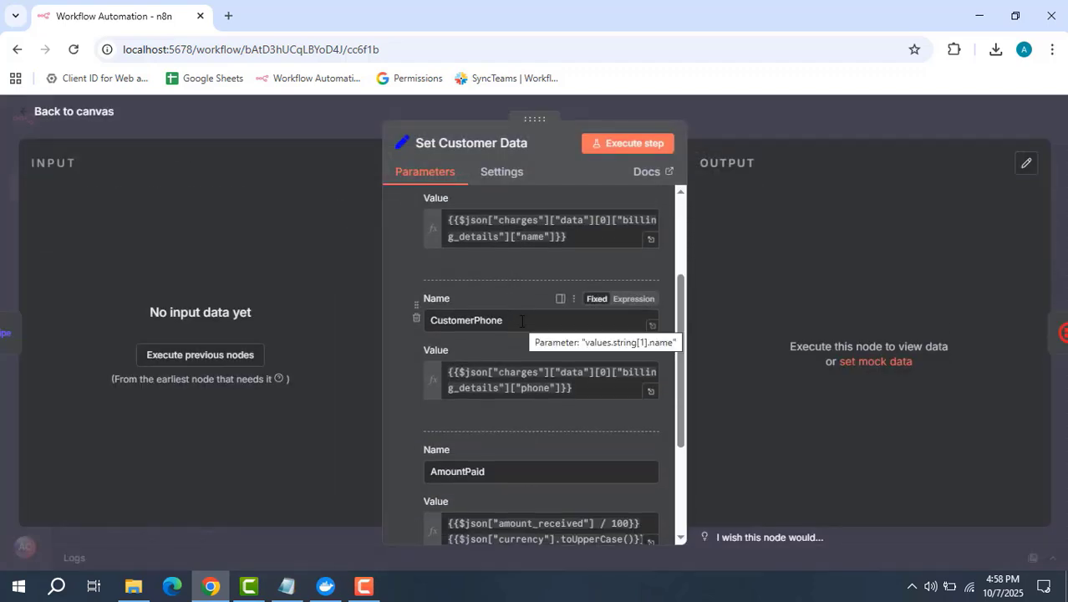
left_click(651, 391)
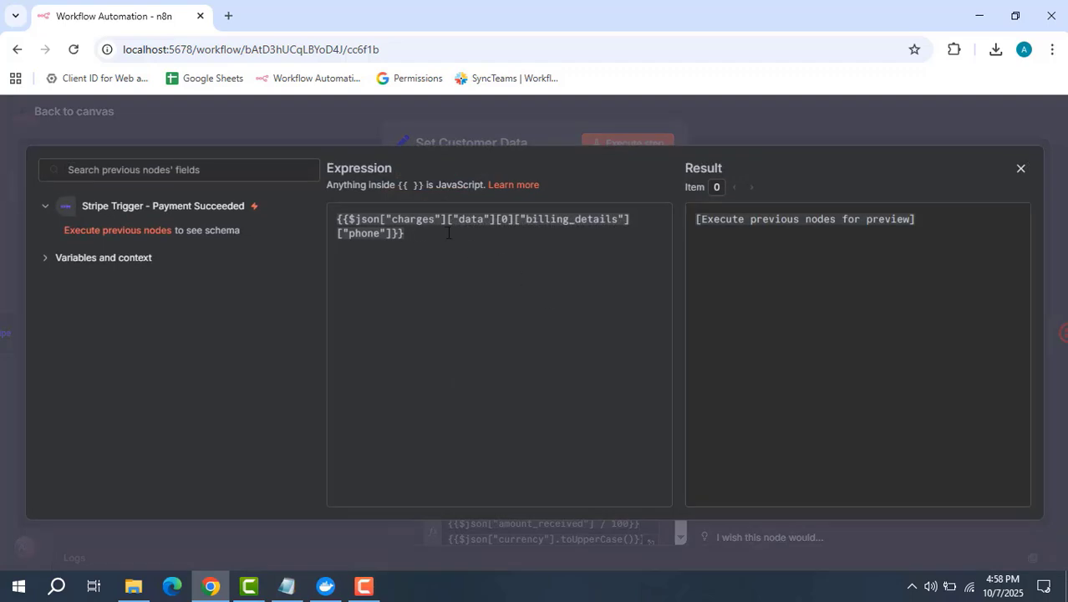
left_click(1021, 169)
scroll(556, 373, "down", 2)
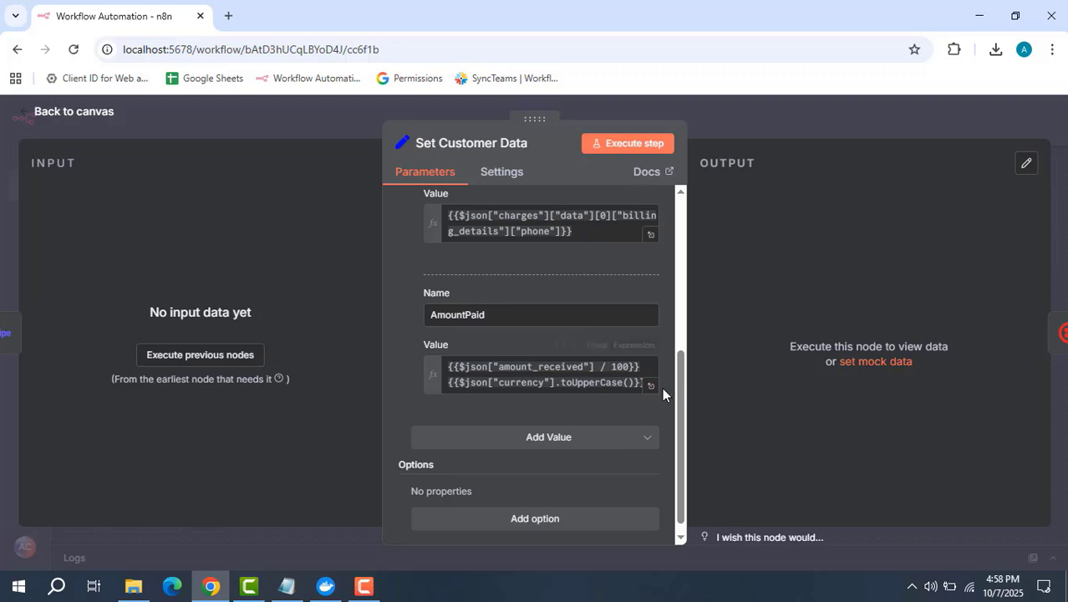
left_click(651, 382)
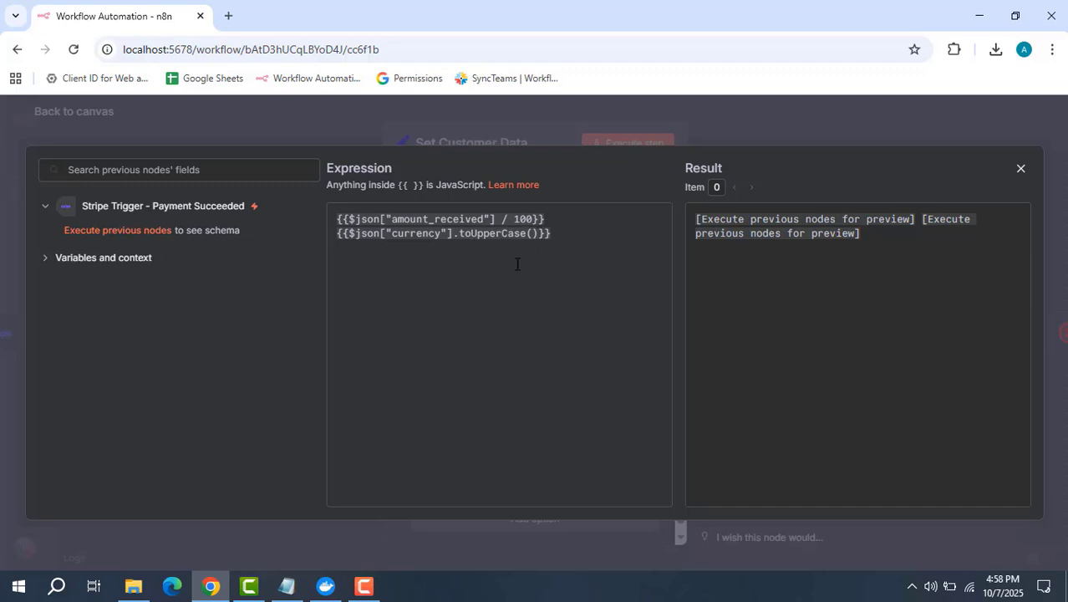
left_click(779, 118)
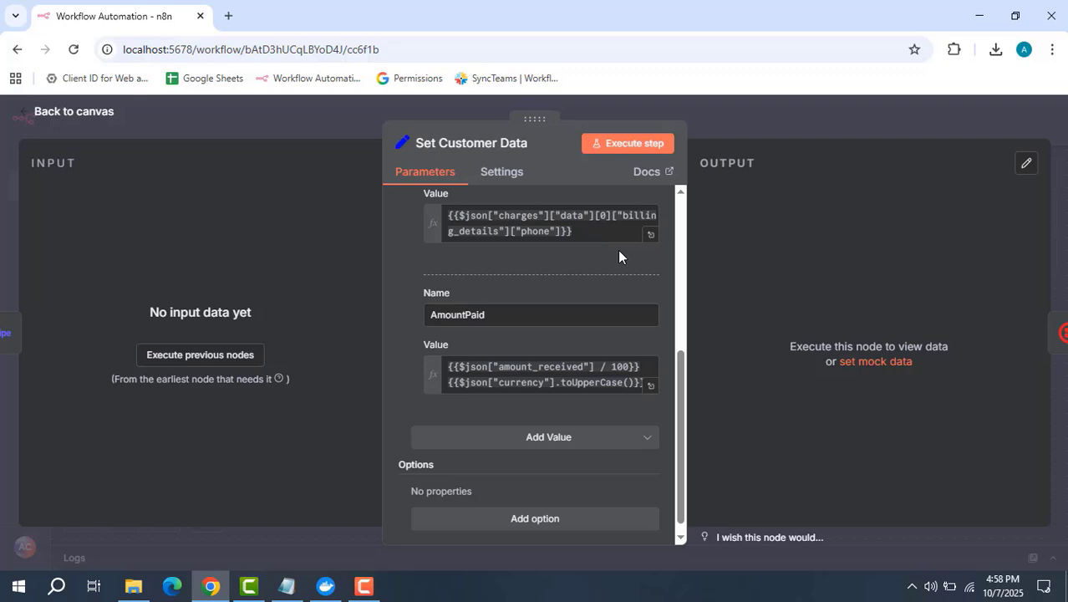
left_click(751, 132)
Review the Twilio - Send SMS node's operation, sender and recipient fields, read the full message in the enlarged editor, and close its settings
mouse_move(756, 344)
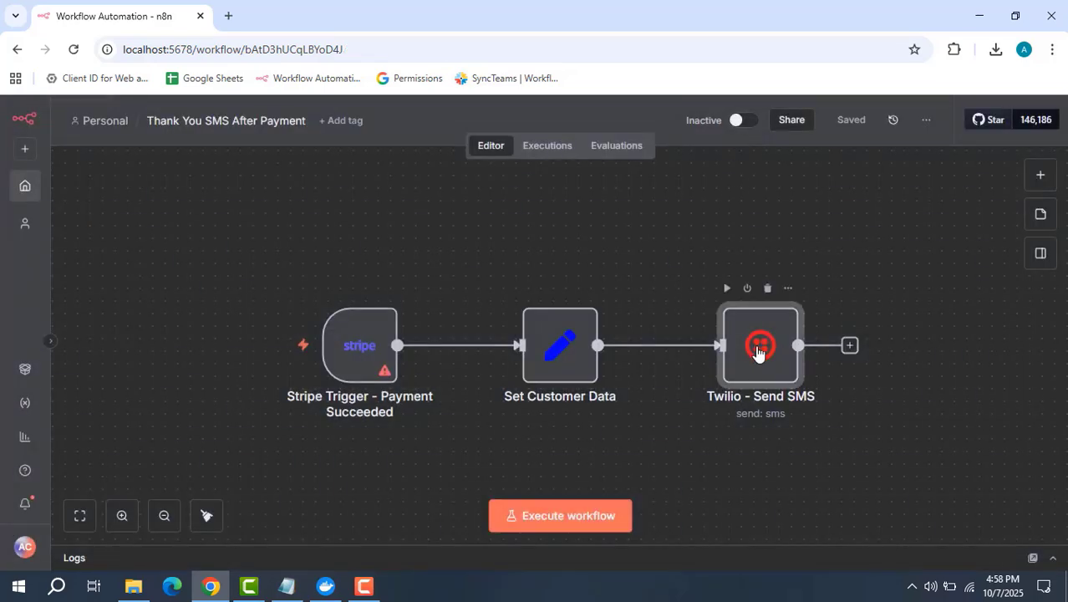
double_click(758, 351)
scroll(601, 328, "down", 1)
scroll(601, 328, "down", 1)
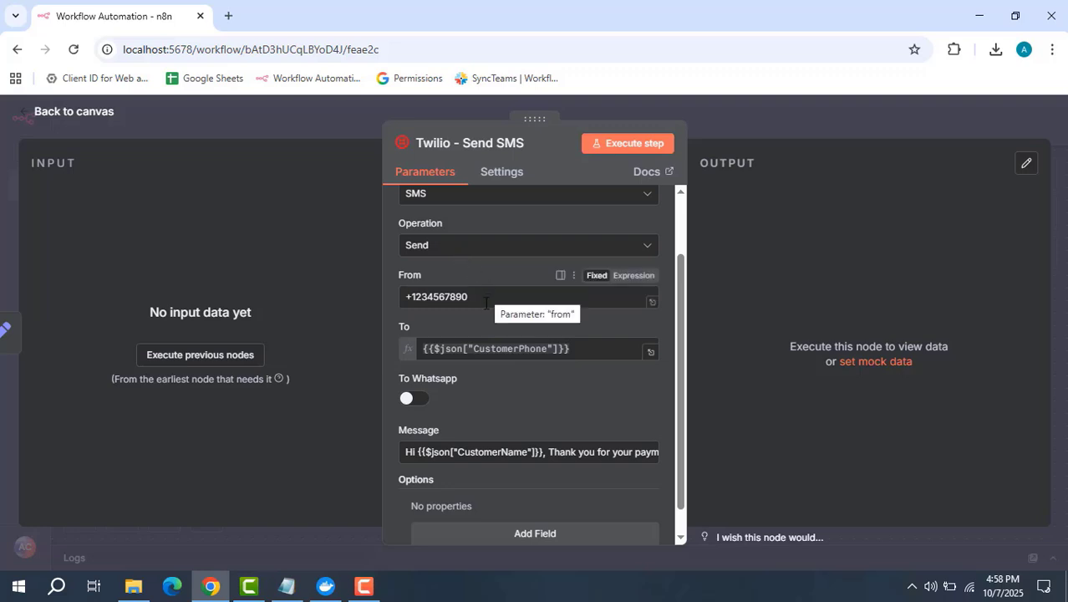
scroll(518, 338, "down", 1)
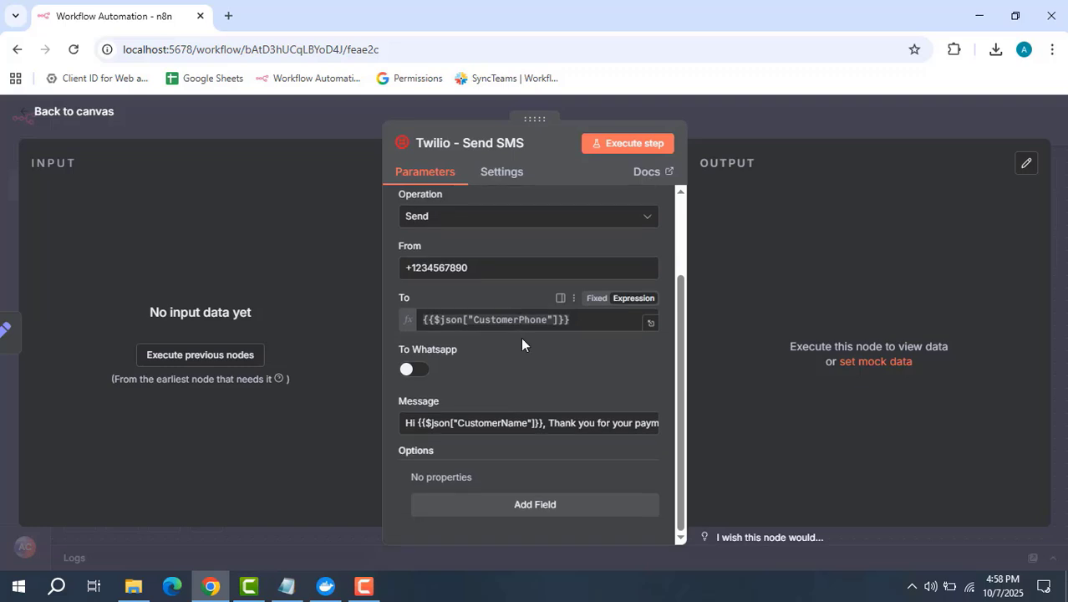
left_click(652, 434)
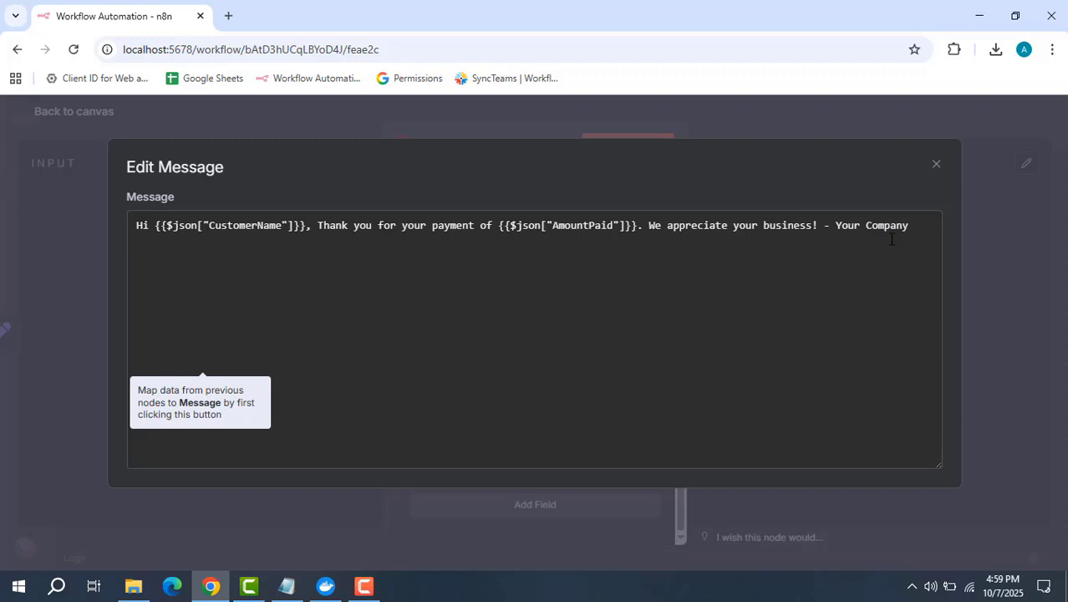
left_click(937, 164)
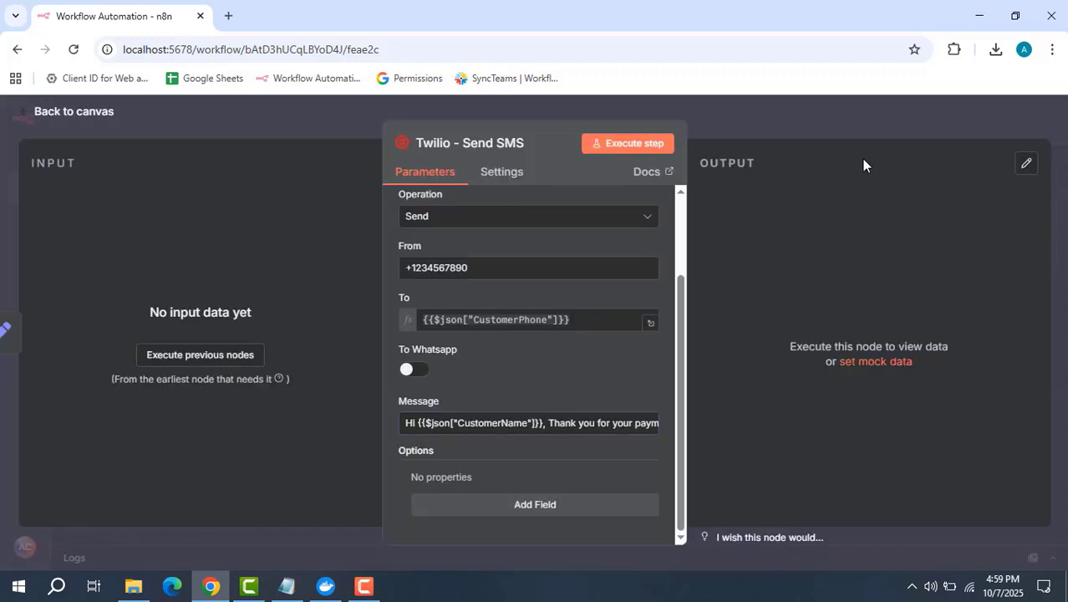
left_click(817, 127)
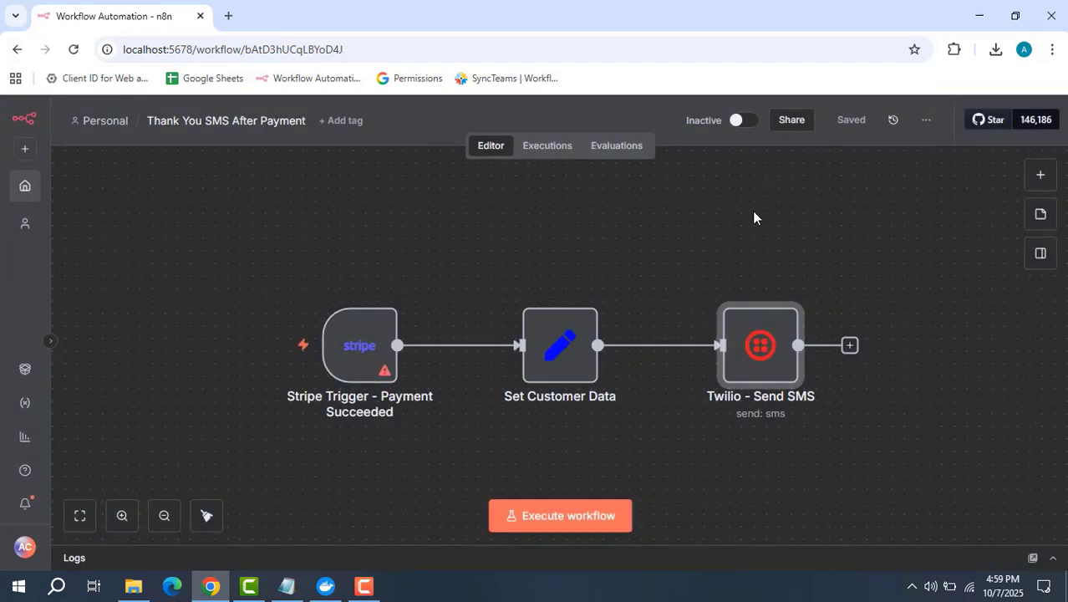
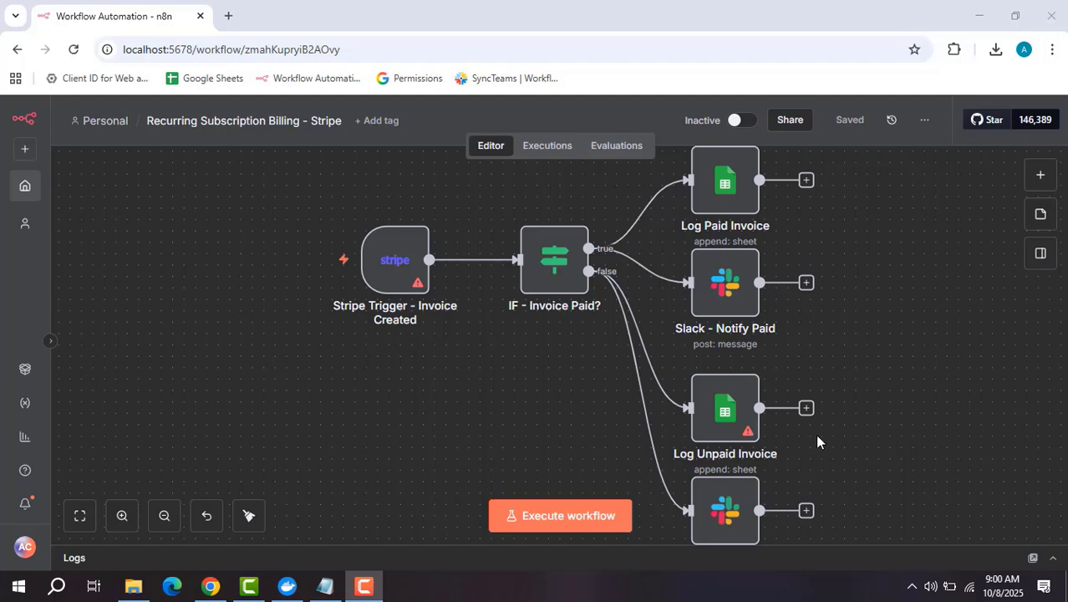
In the Recurring Subscription Billing - Stripe workflow, review the Stripe Trigger - Invoice Created node's credential field and available events, and close its settings
double_click(398, 276)
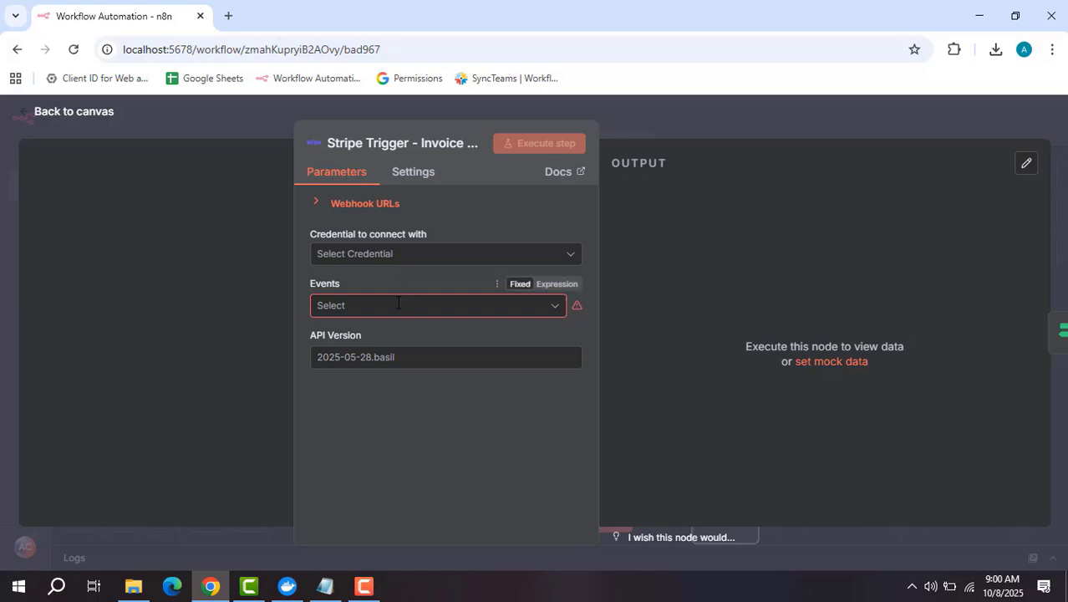
left_click(556, 309)
scroll(519, 418, "down", 2)
scroll(518, 417, "down", 8)
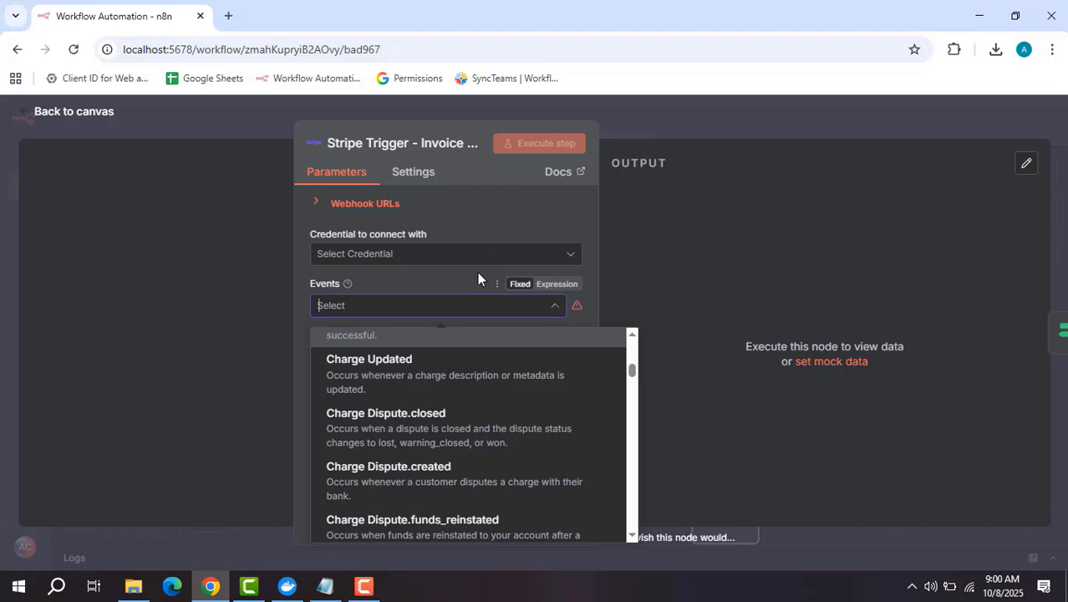
left_click(503, 218)
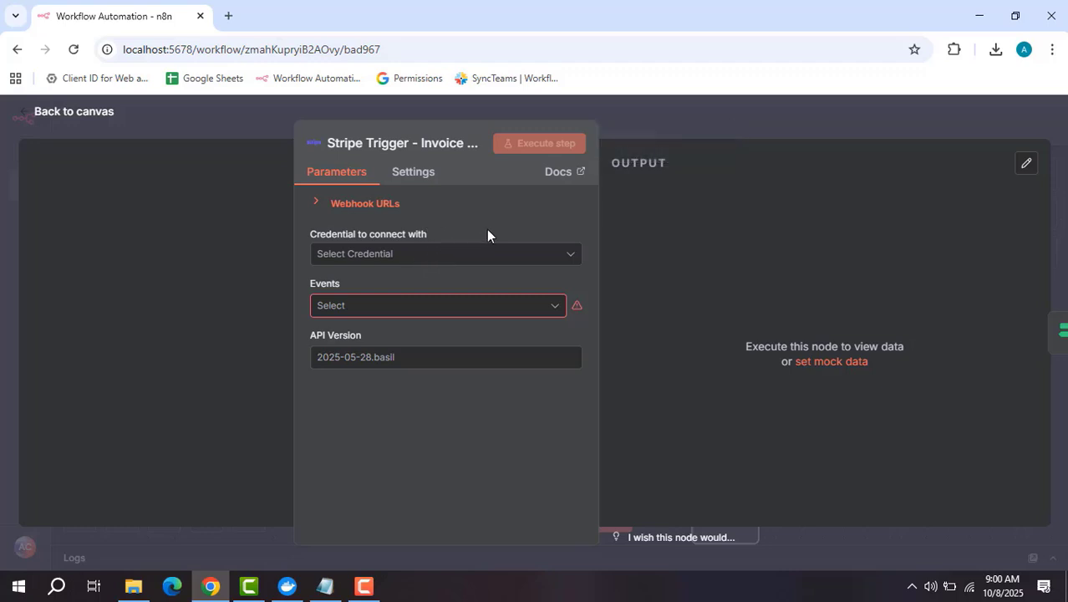
left_click(664, 125)
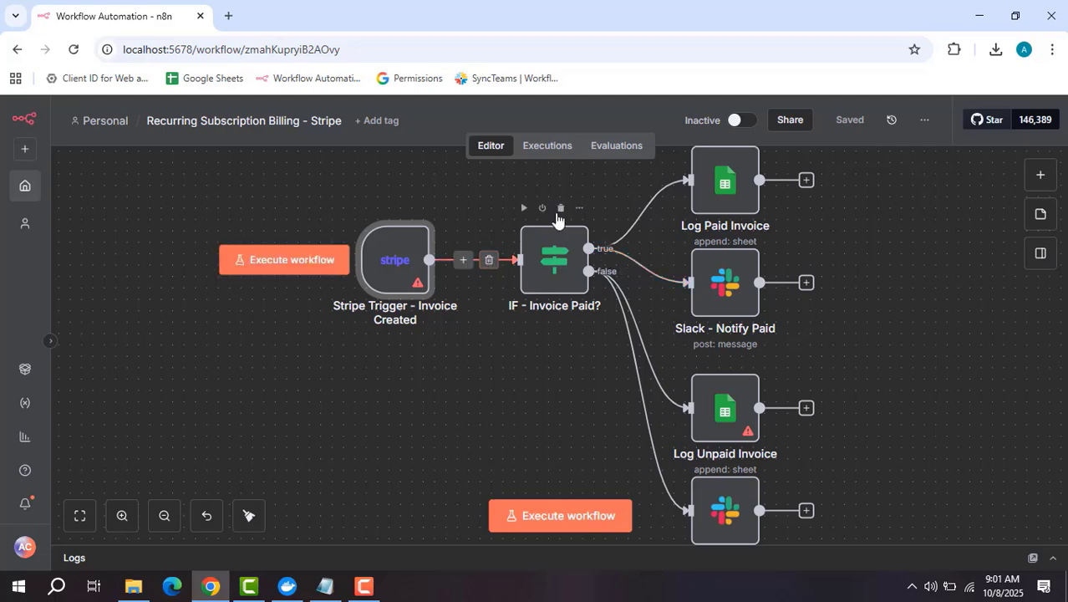
Review the condition in the IF - Invoice Paid? node, return to the canvas, and inspect its output branches and the Log Unpaid Invoice issue
double_click(555, 263)
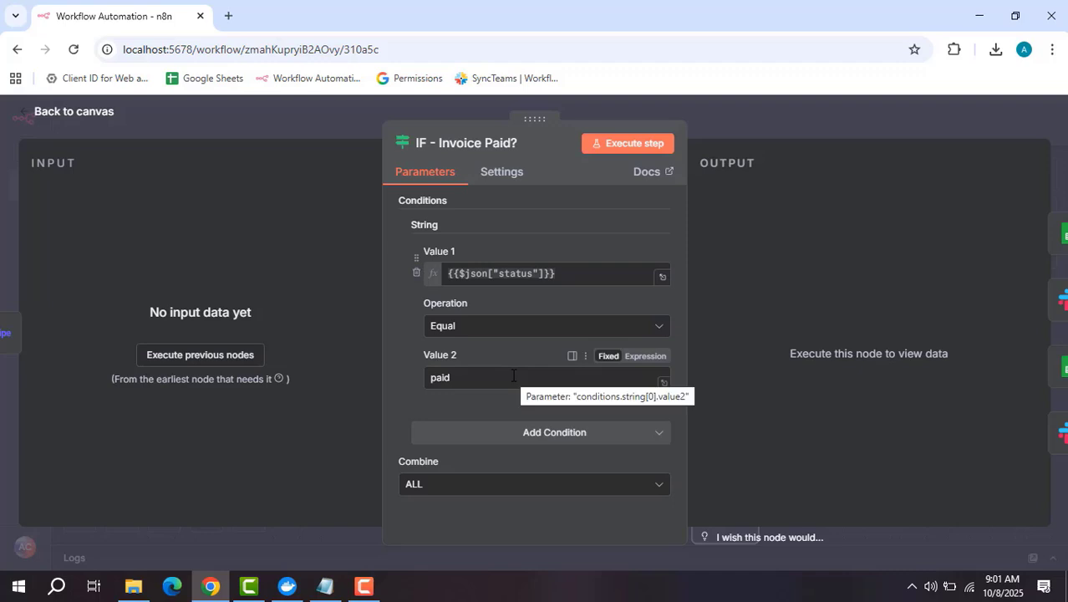
left_click(726, 123)
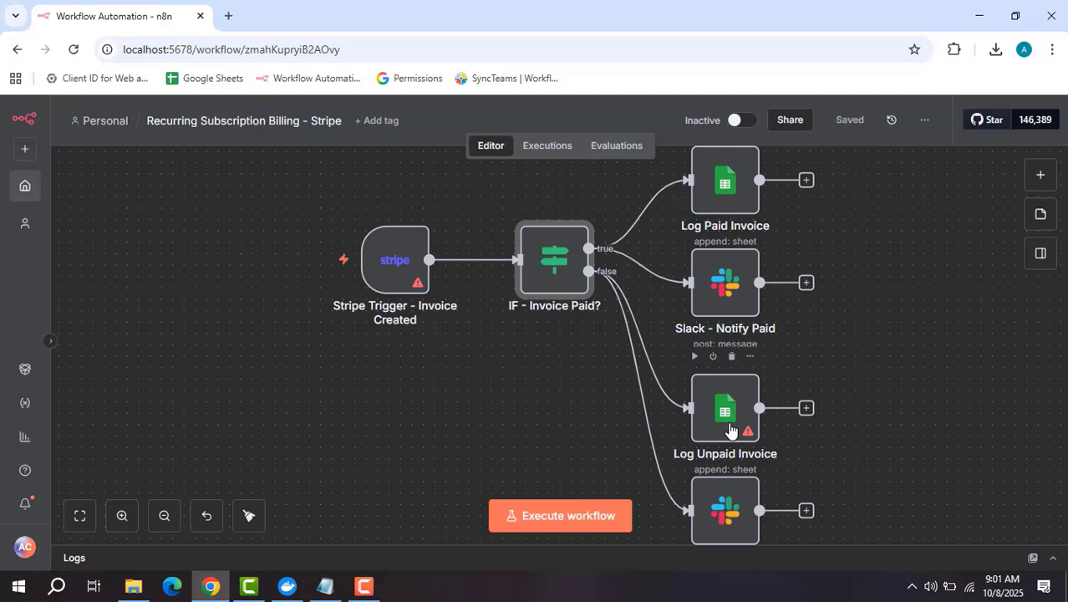
mouse_move(749, 438)
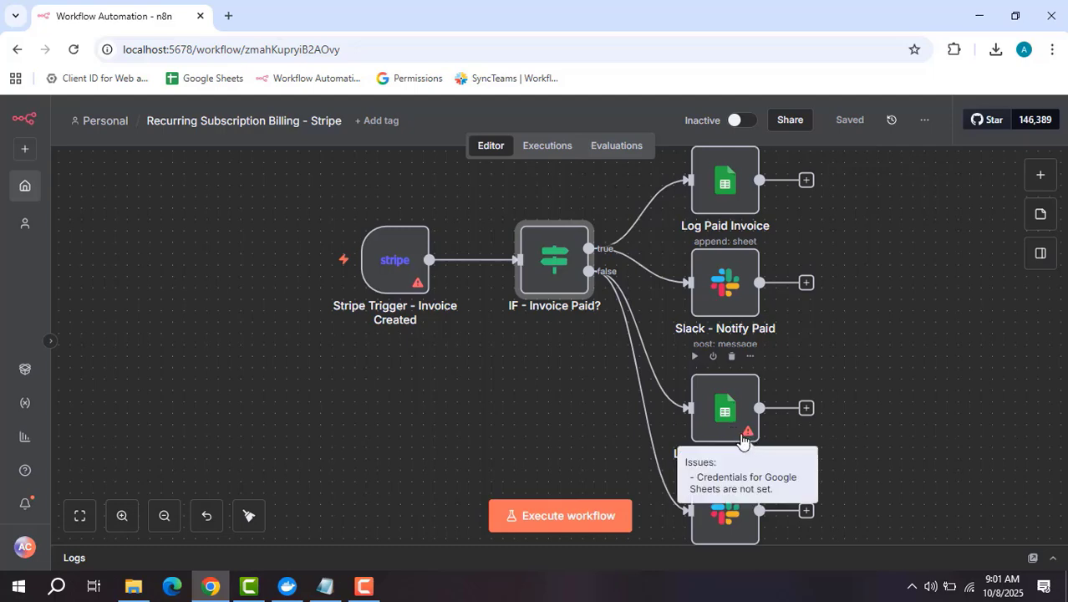
scroll(990, 336, "down", 1)
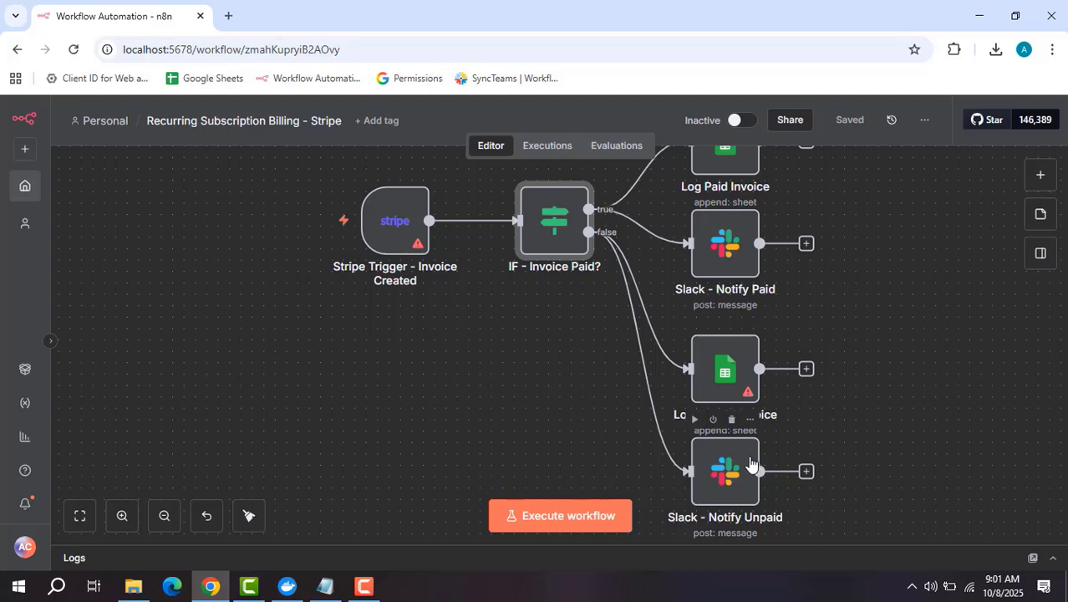
scroll(877, 280, "up", 2)
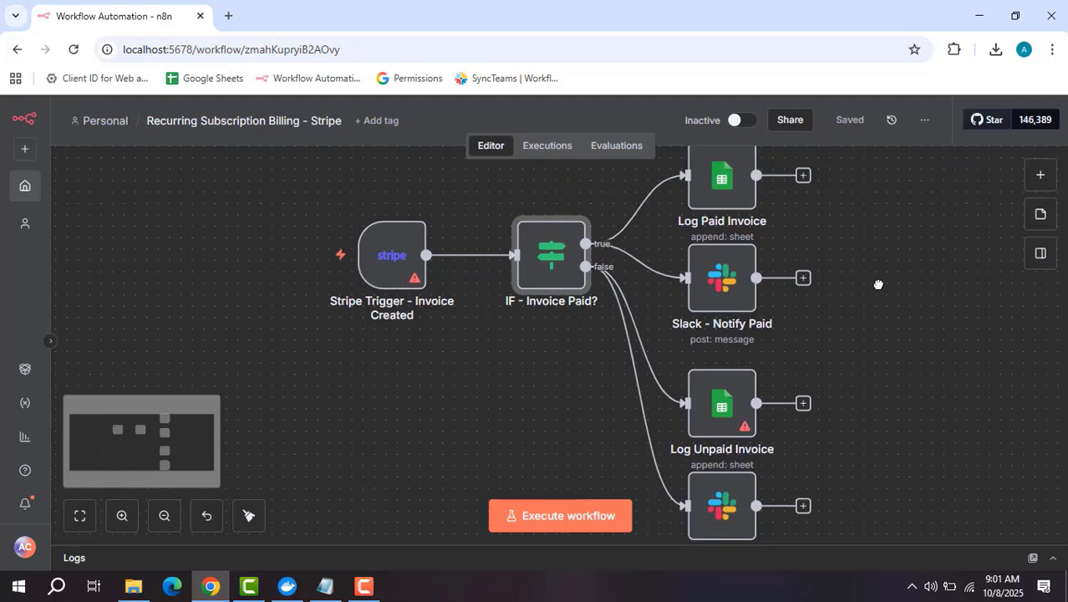
Review the Log Paid Invoice node's credential, resource, operation, spreadsheet ID and range parameters, and close its settings
mouse_move(725, 227)
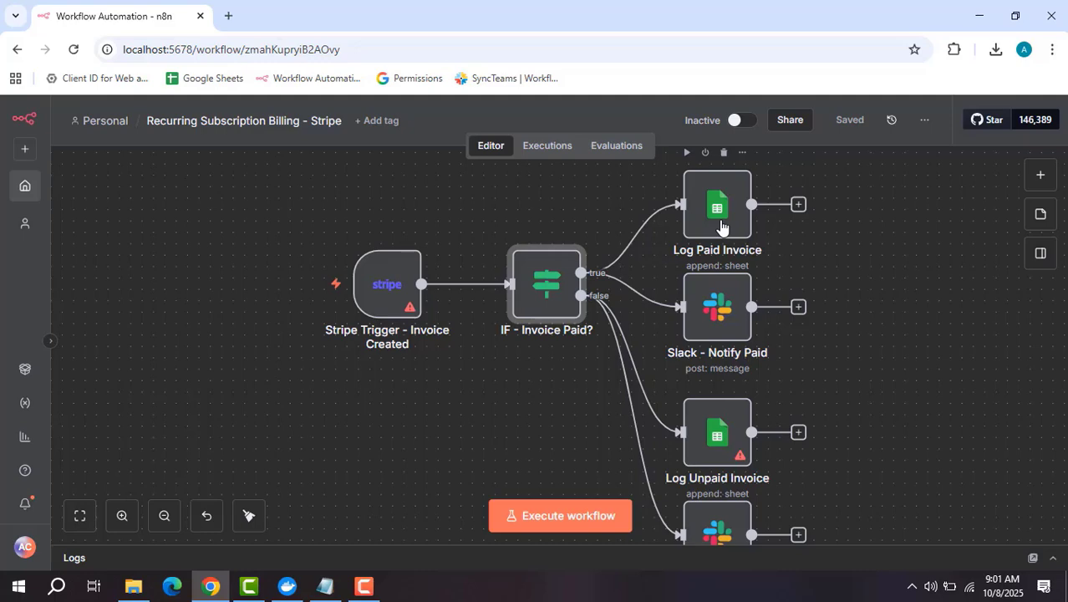
double_click(721, 227)
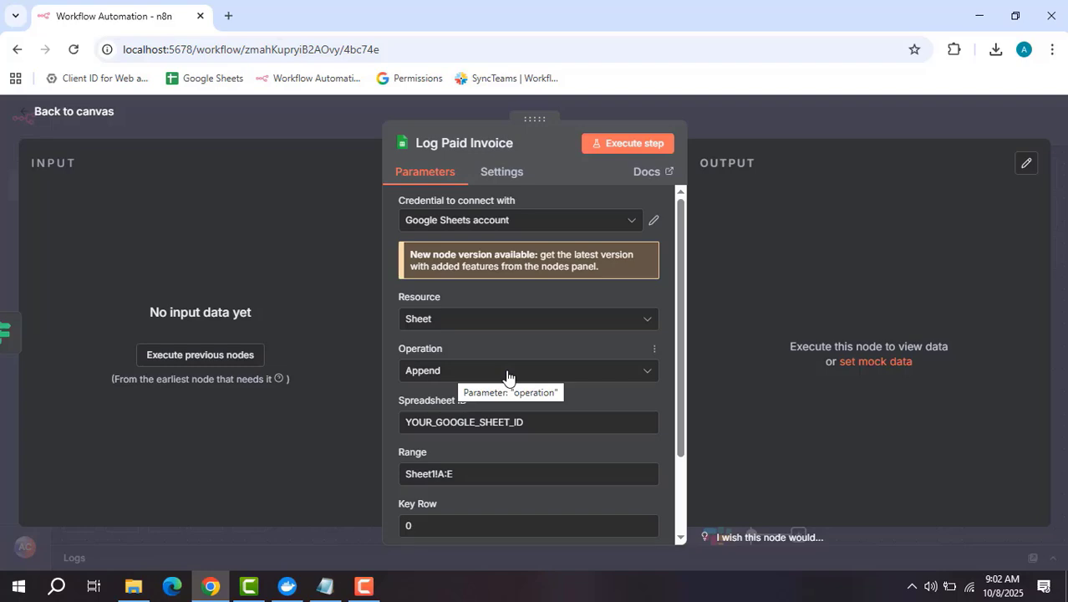
left_click(748, 120)
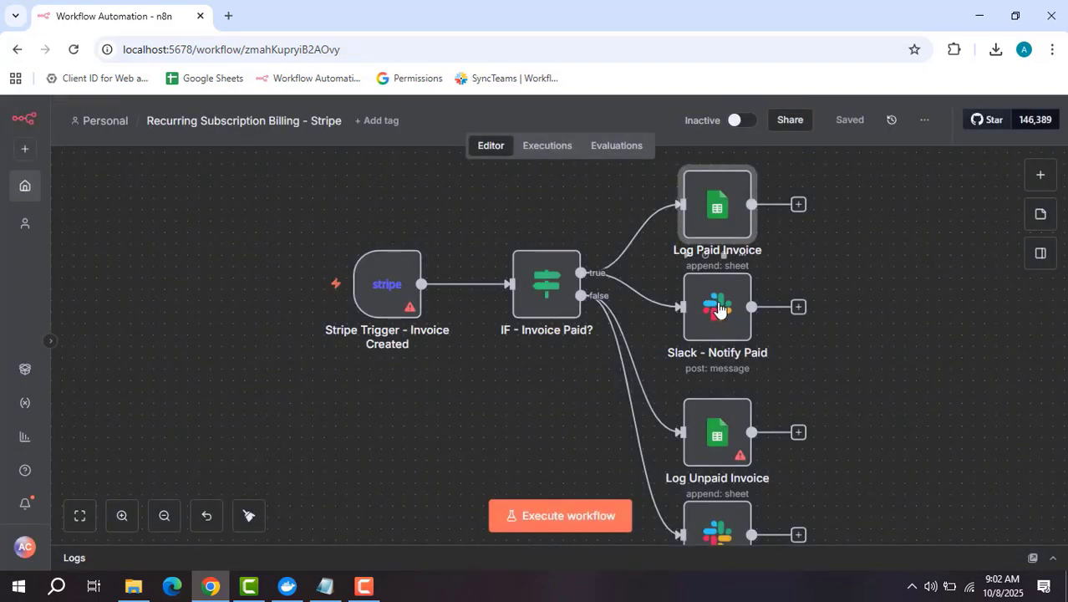
Review the Slack - Notify Paid node's operation and channel, read its full message text in the enlarged editor, and return to the canvas
double_click(718, 309)
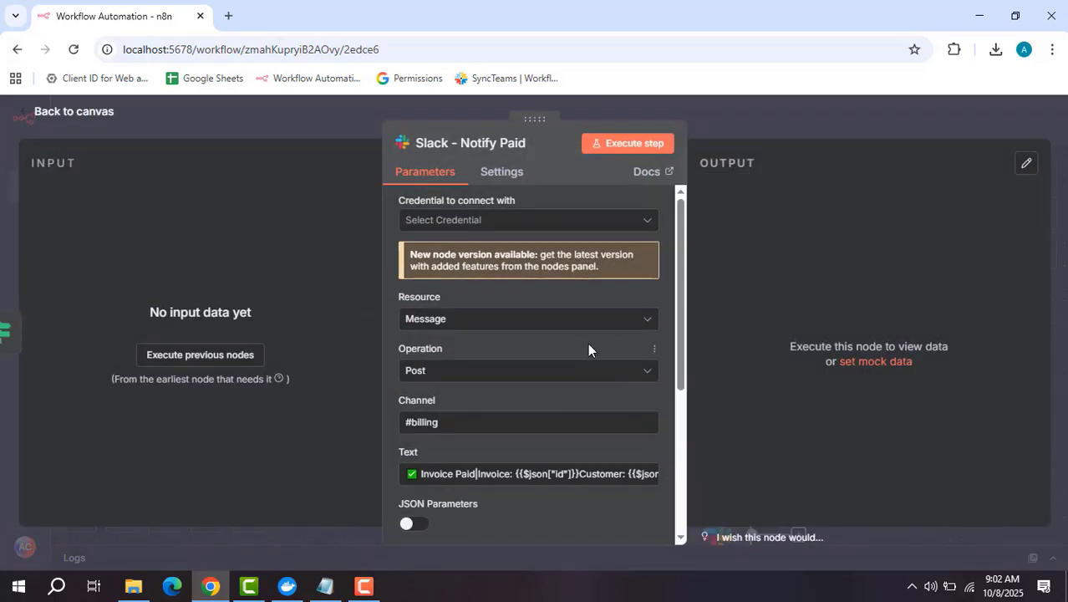
scroll(588, 349, "down", 1)
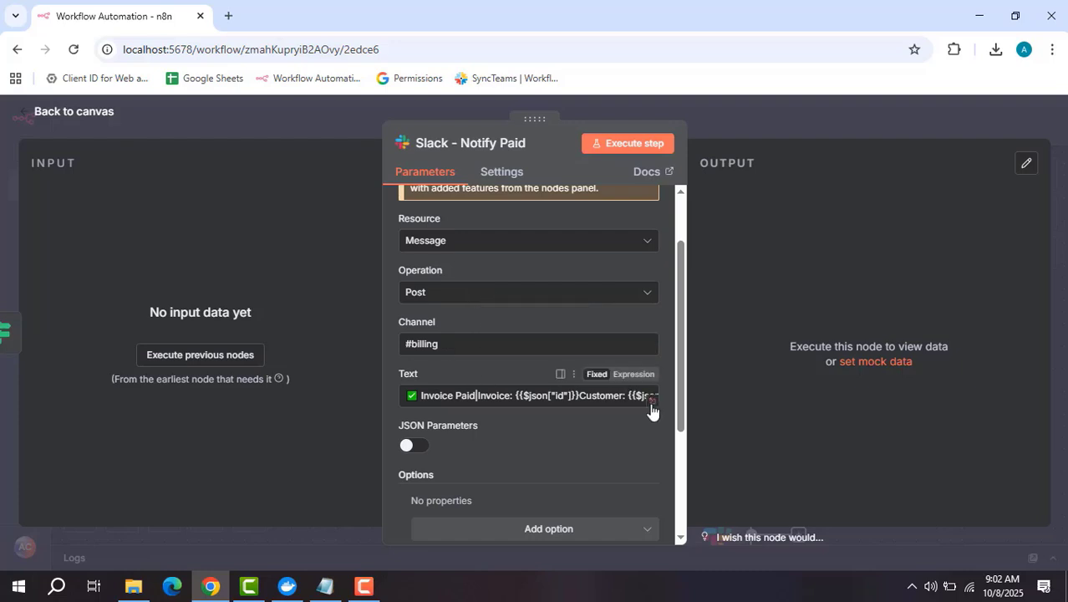
left_click(654, 409)
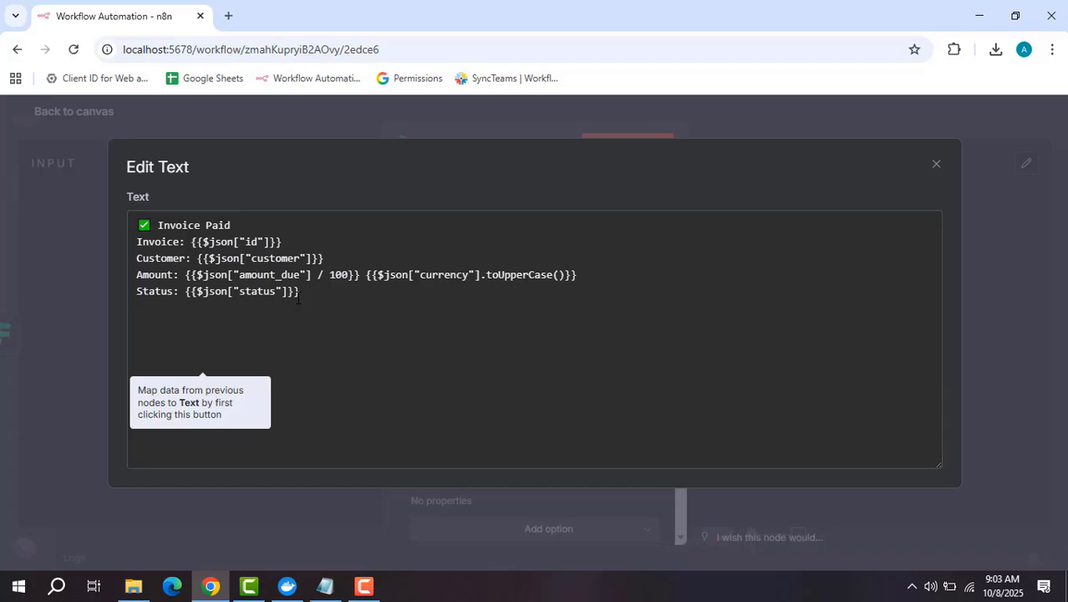
left_click(726, 115)
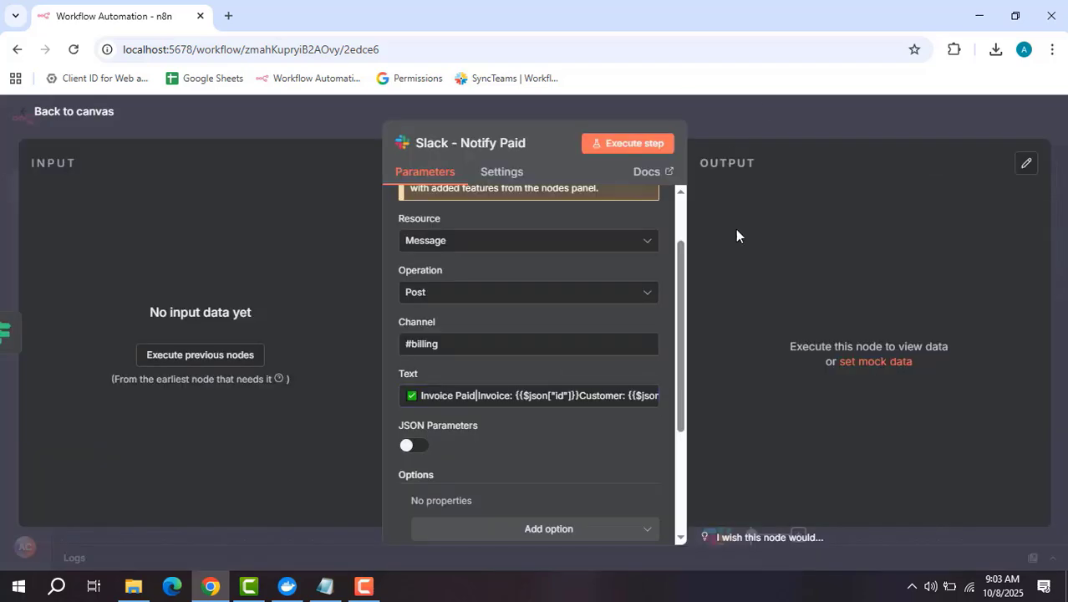
left_click(762, 106)
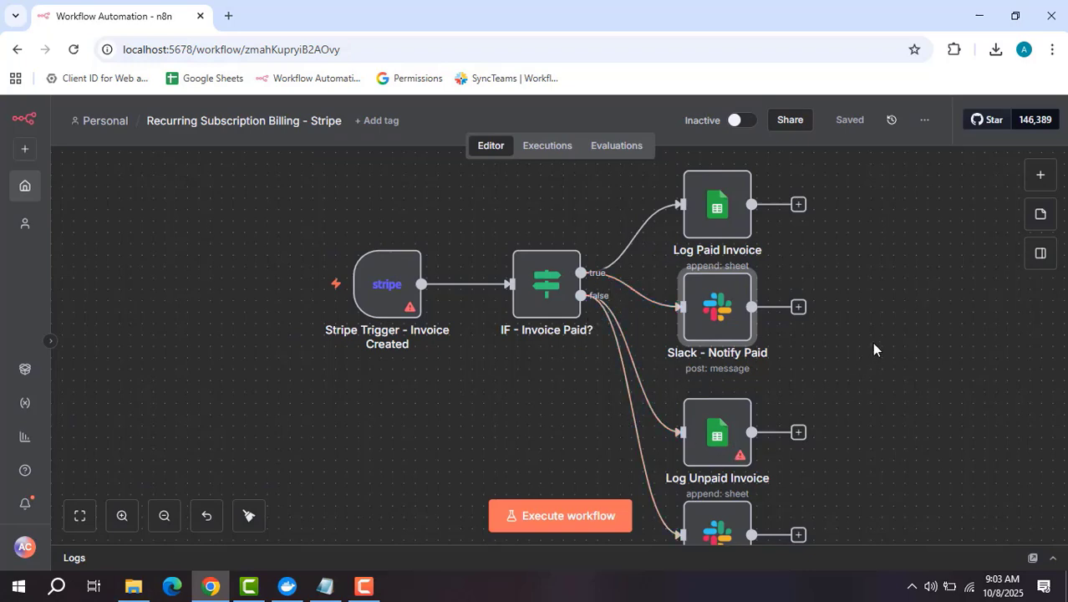
Review the Log Unpaid Invoice node's credential, resource, operation, spreadsheet ID and range parameters, and close its settings
double_click(706, 422)
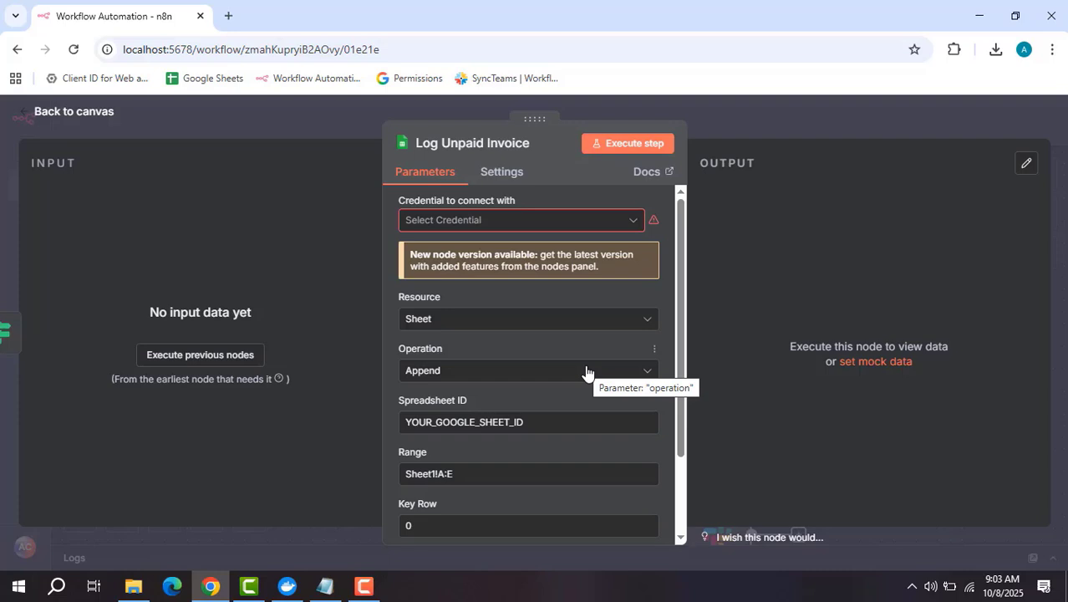
left_click(829, 111)
Review the Slack - Notify Unpaid node's operation and channel, read its full message text in the enlarged editor, and return to the canvas
scroll(840, 347, "down", 3)
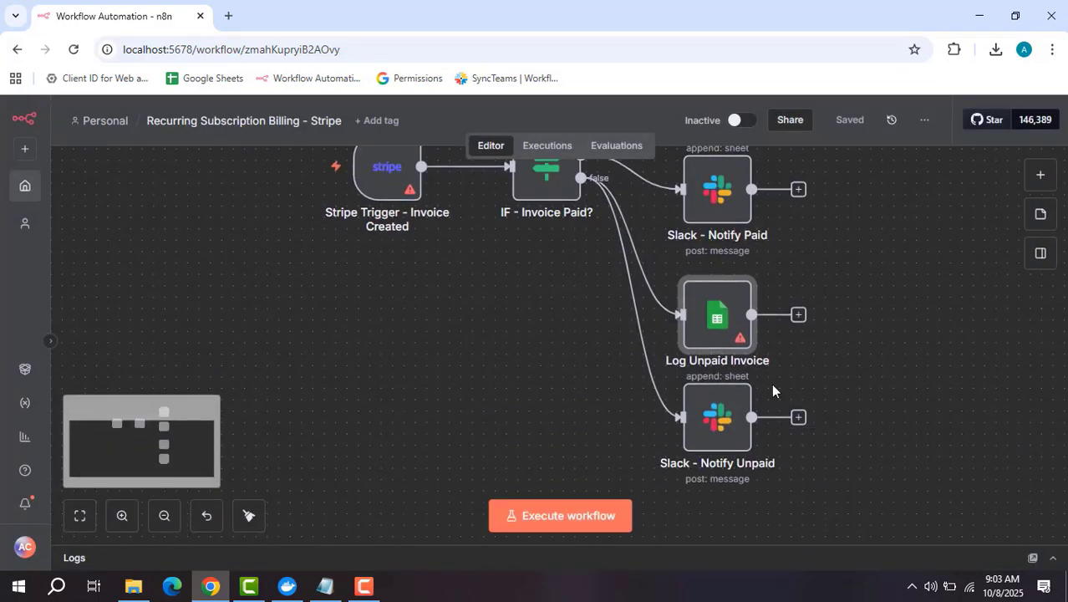
double_click(722, 413)
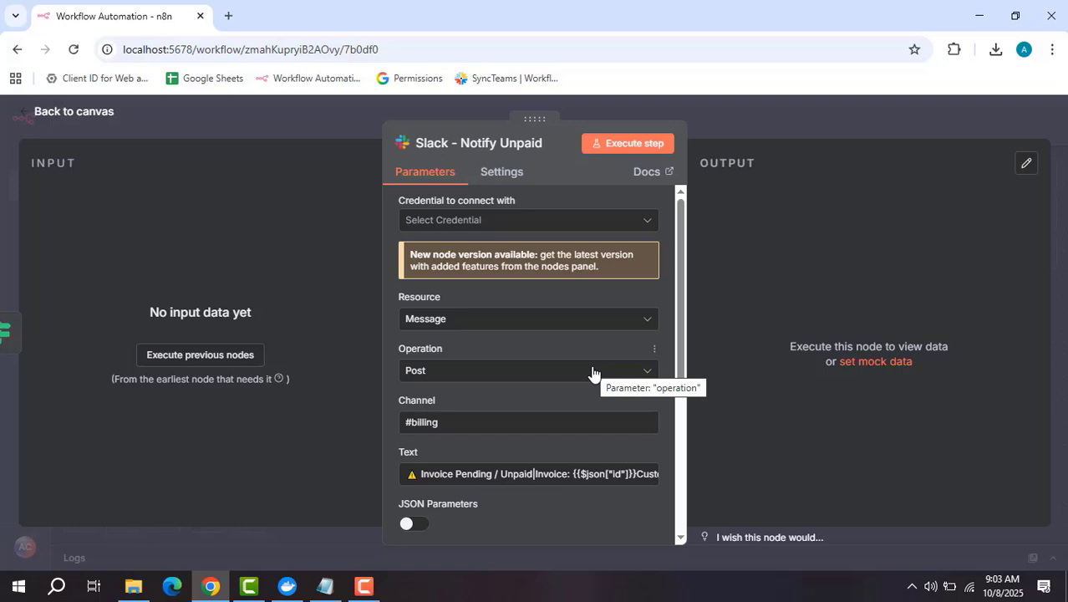
scroll(506, 370, "down", 2)
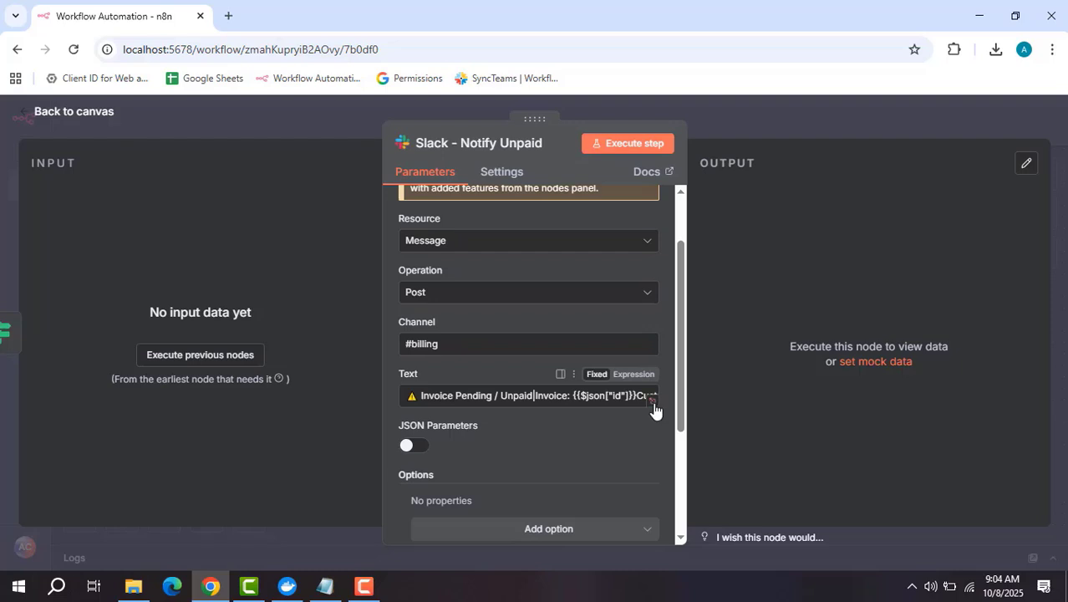
left_click(655, 408)
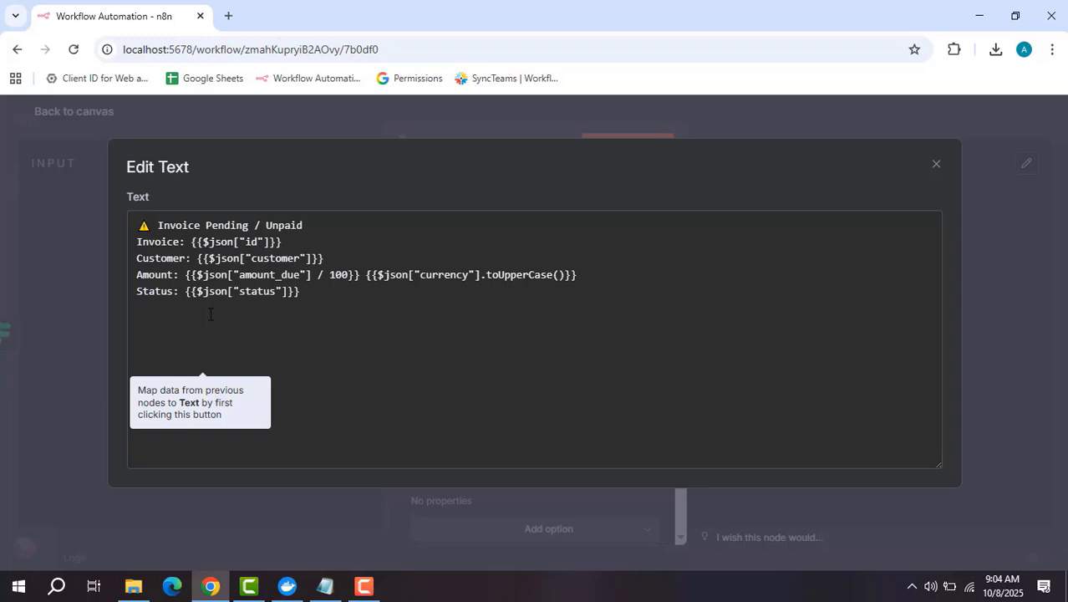
left_click(539, 121)
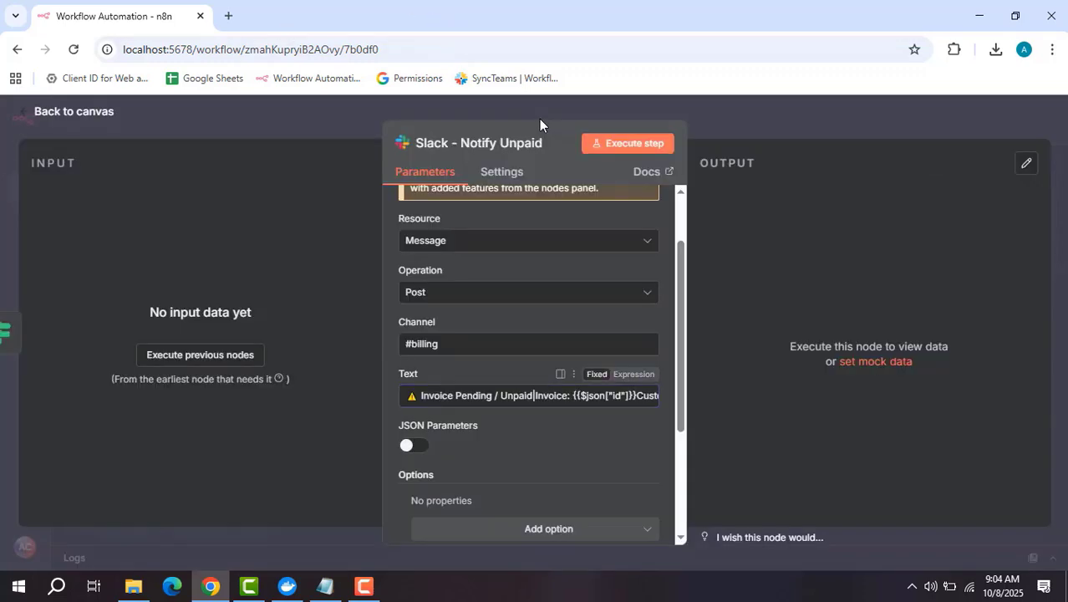
left_click(726, 127)
scroll(863, 321, "up", 3)
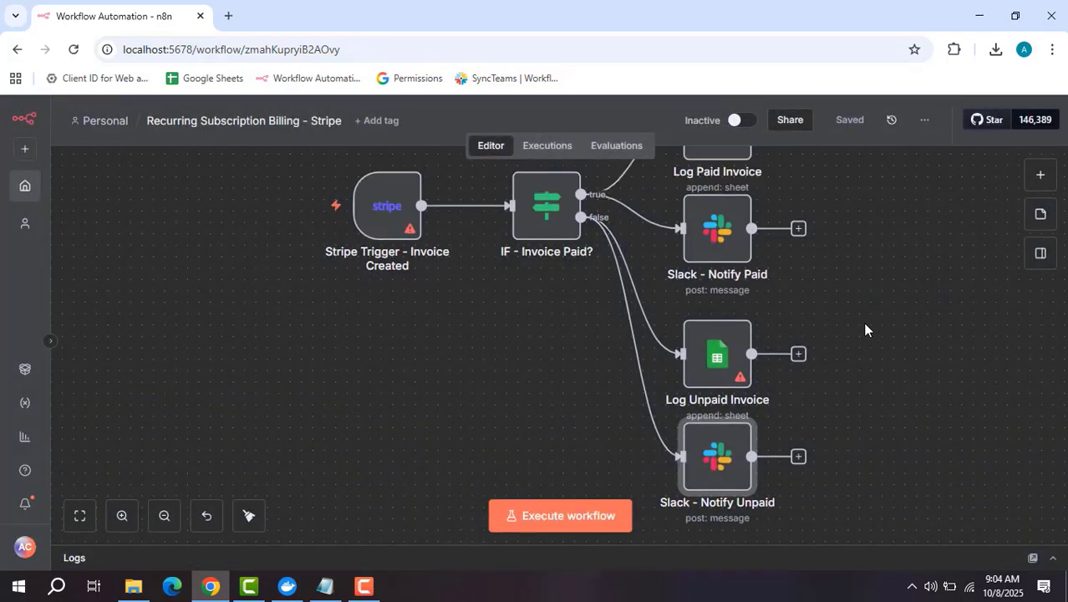